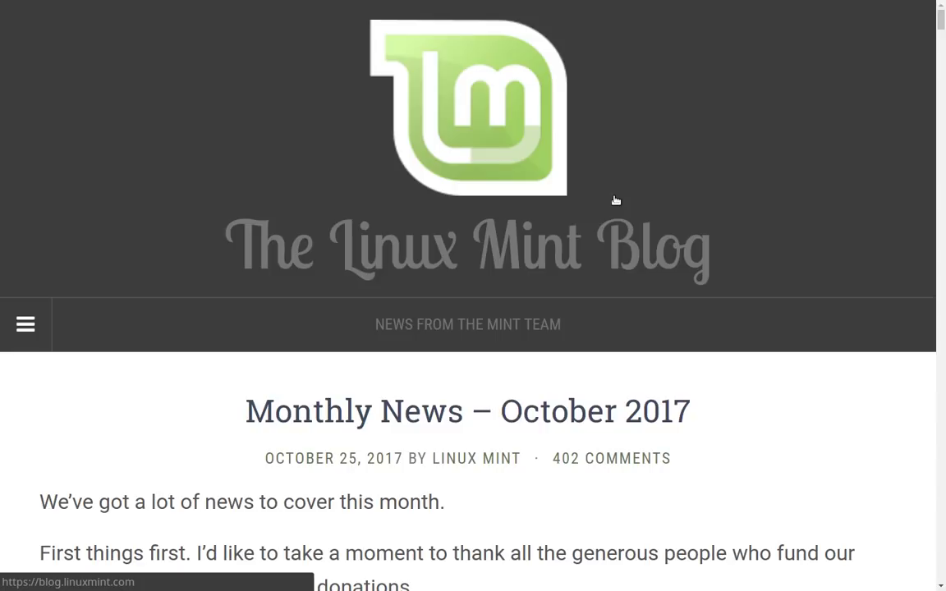
- Read the October 2017 Linux Mint blog news on the blog changes, KDE edition, LMDE 3 and T-shirts
scroll(616, 200, "down", 5)
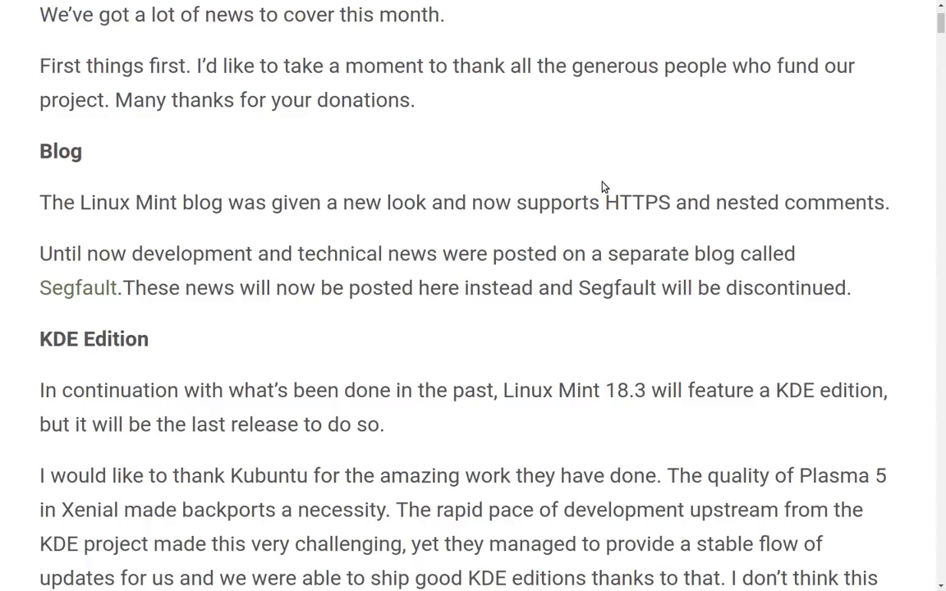
scroll(603, 187, "down", 3)
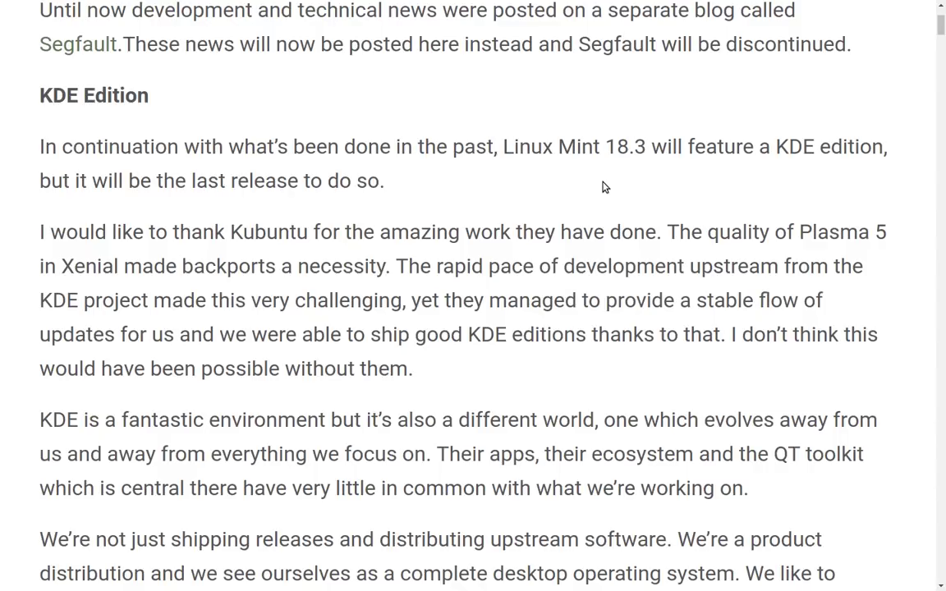
scroll(603, 188, "down", 3)
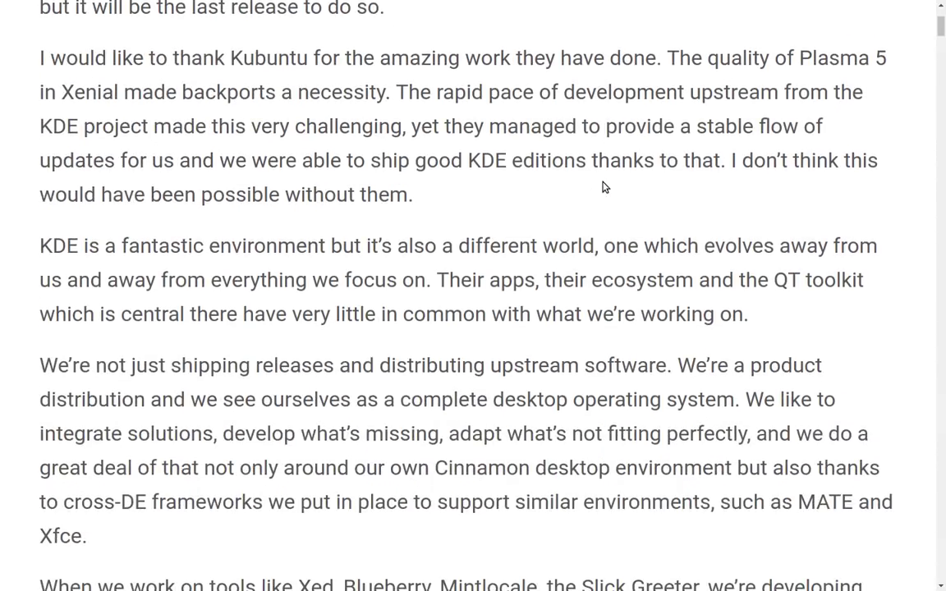
scroll(605, 184, "down", 1)
scroll(605, 184, "down", 5)
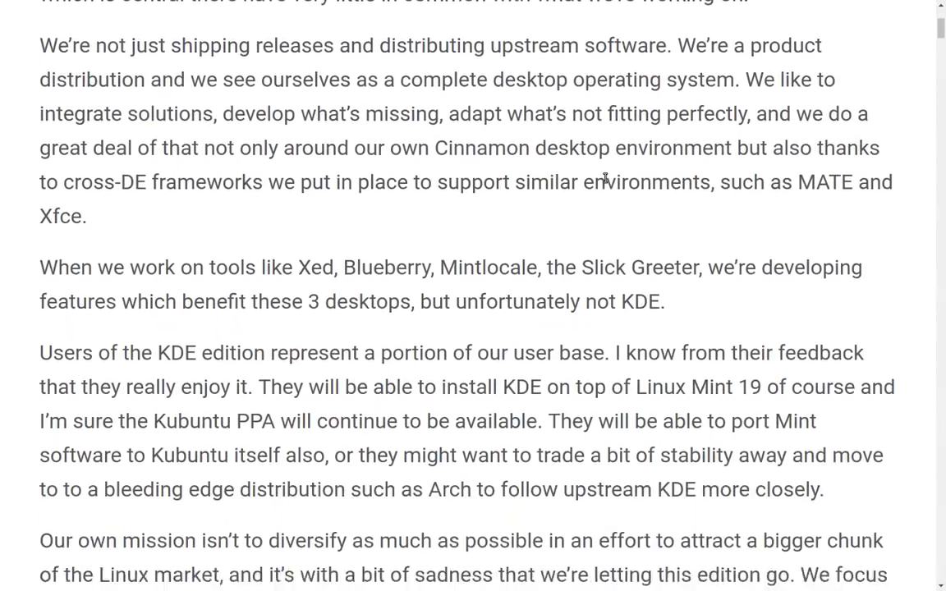
scroll(606, 178, "down", 5)
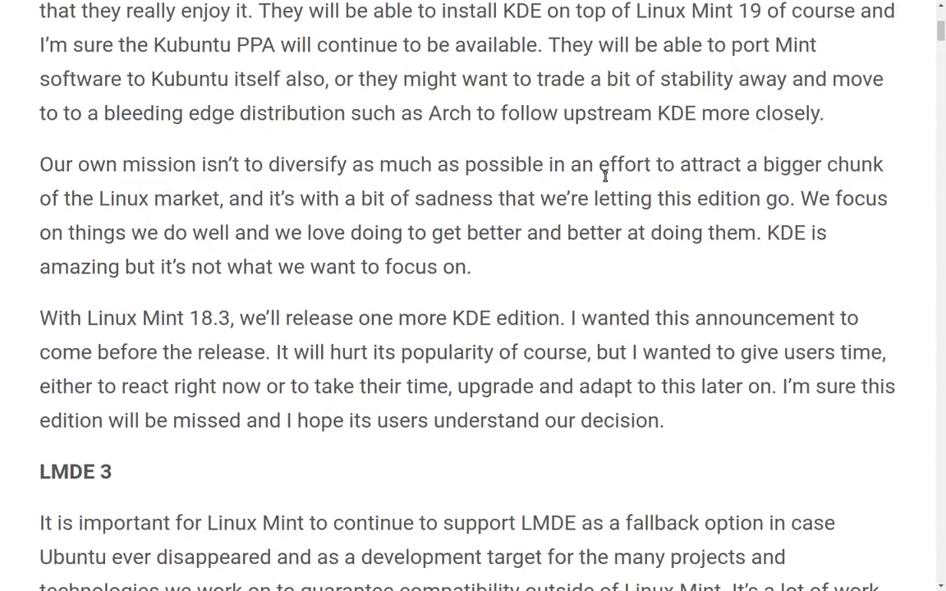
scroll(605, 178, "down", 2)
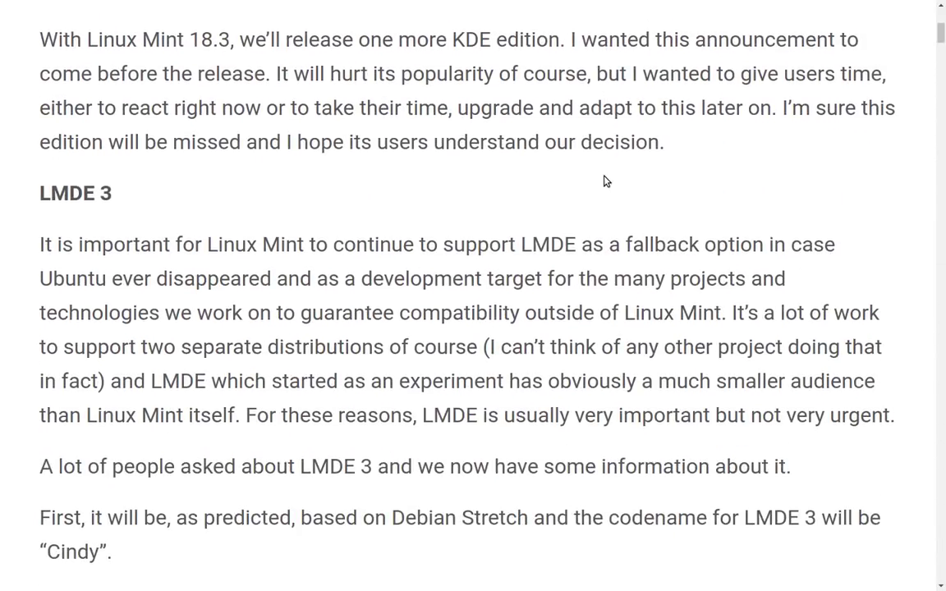
scroll(605, 180, "down", 1)
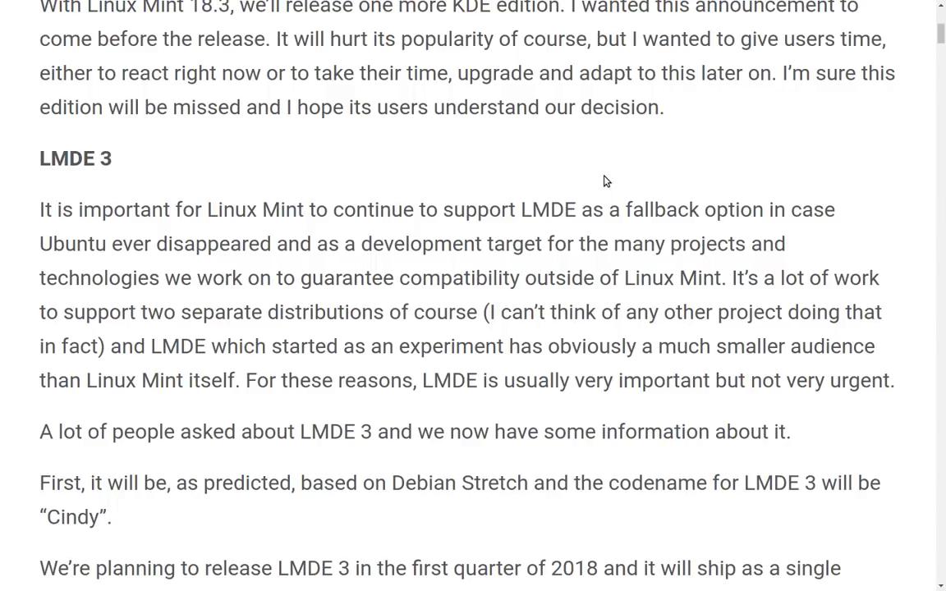
scroll(606, 184, "down", 3)
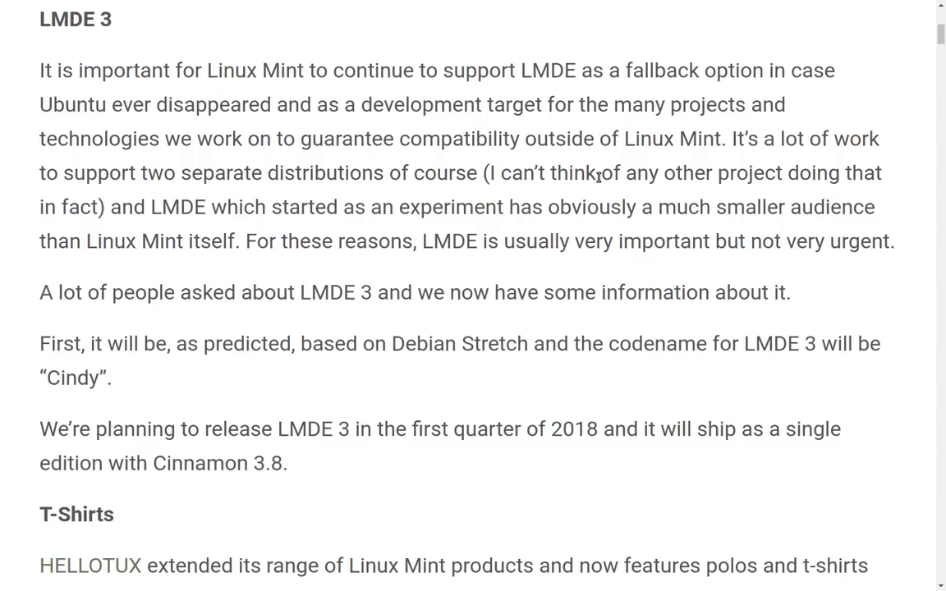
scroll(598, 177, "down", 10)
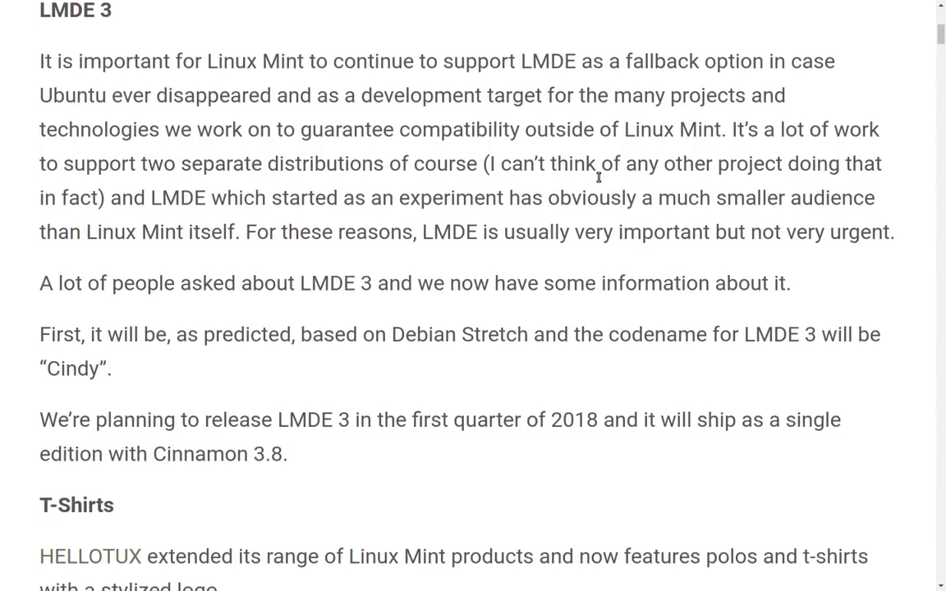
scroll(596, 178, "down", 10)
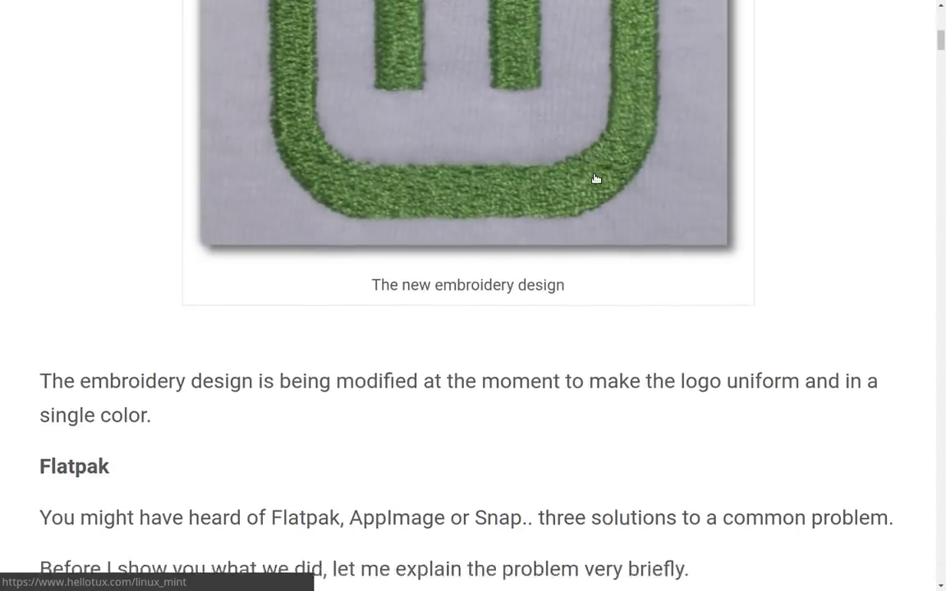
- Read the post's Flatpak section, including why Flatpak was chosen, its integration in Linux Mint 18.3 and the Software Manager screenshot
scroll(596, 179, "down", 1)
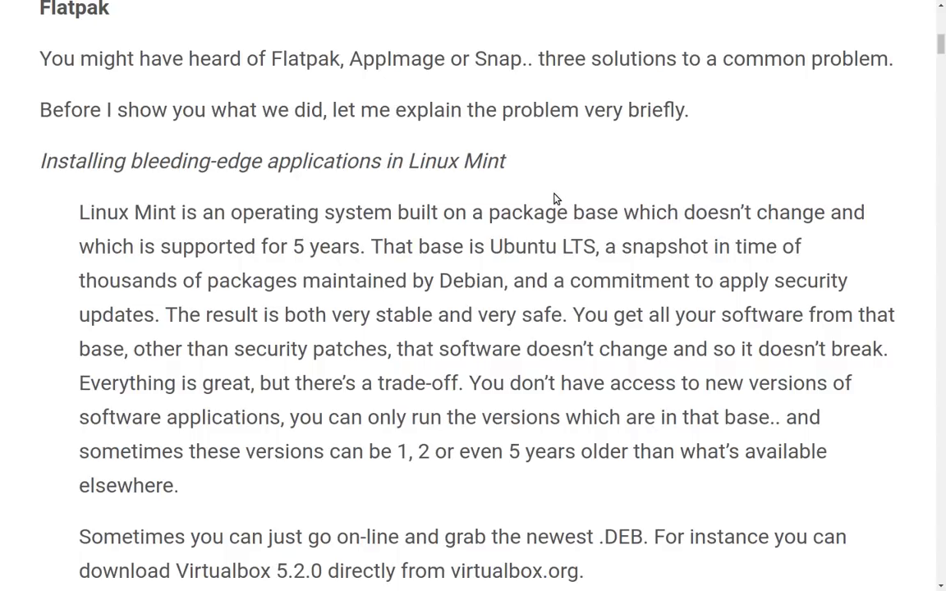
scroll(554, 199, "down", 4)
scroll(553, 198, "down", 6)
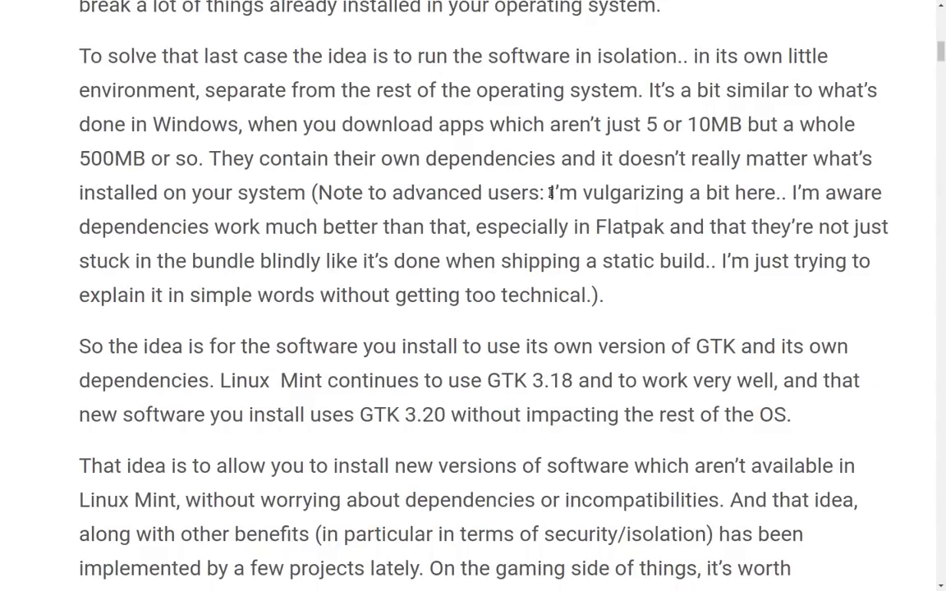
scroll(551, 192, "down", 5)
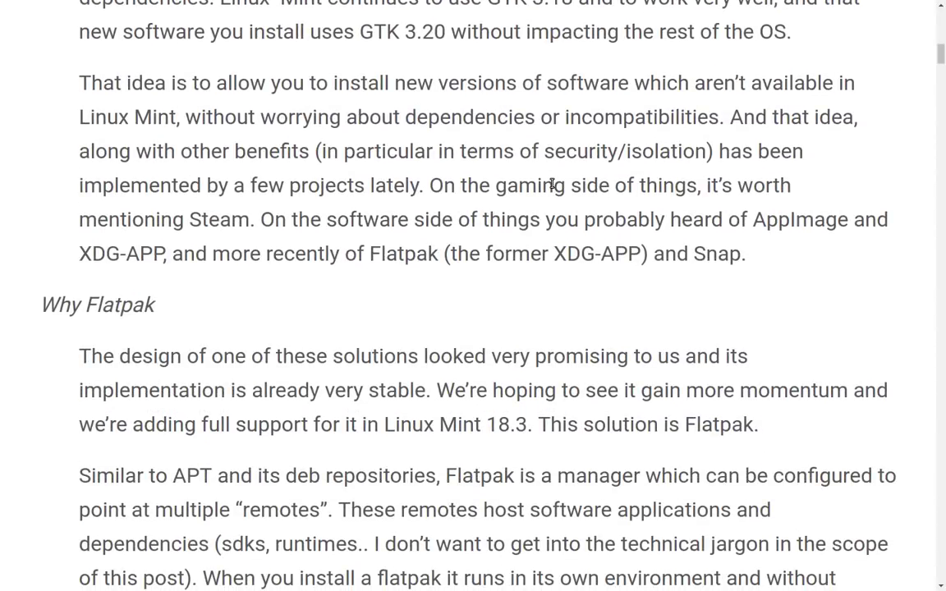
scroll(552, 185, "down", 3)
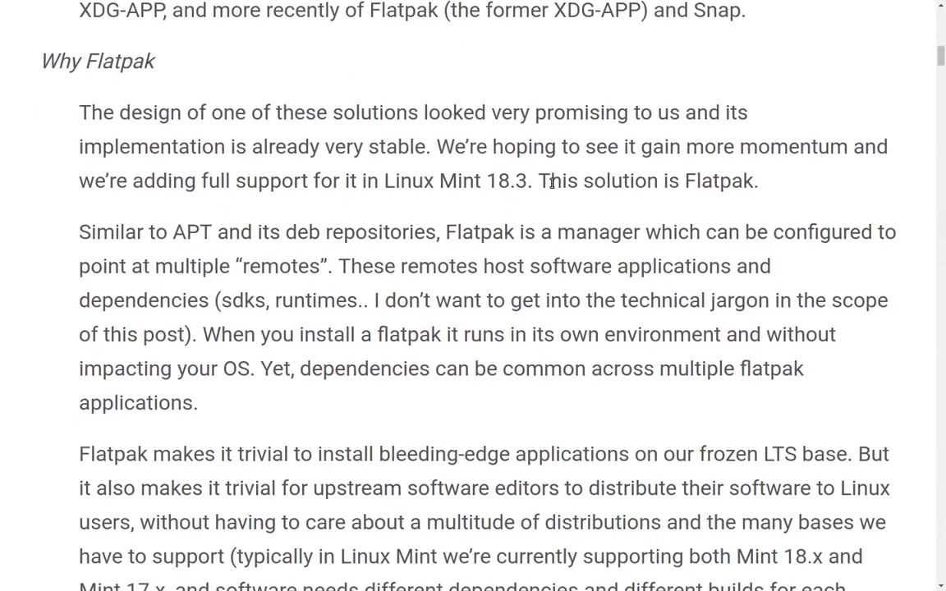
scroll(552, 182, "down", 10)
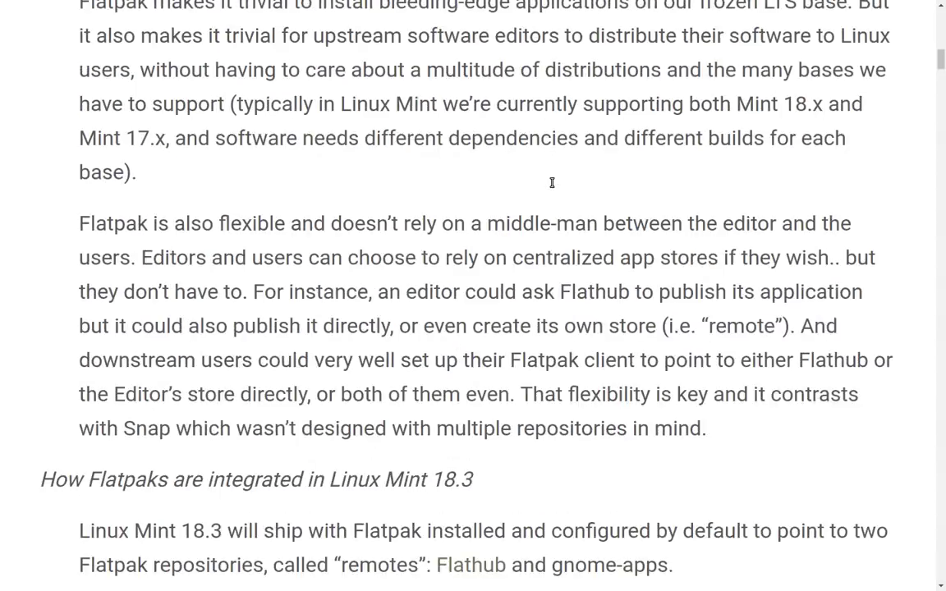
scroll(553, 186, "down", 5)
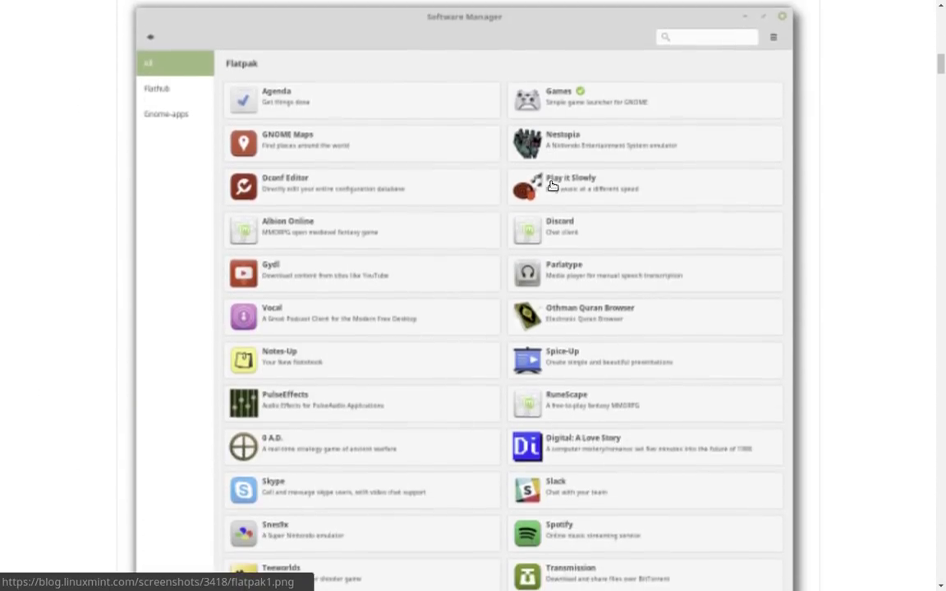
scroll(553, 187, "up", 2)
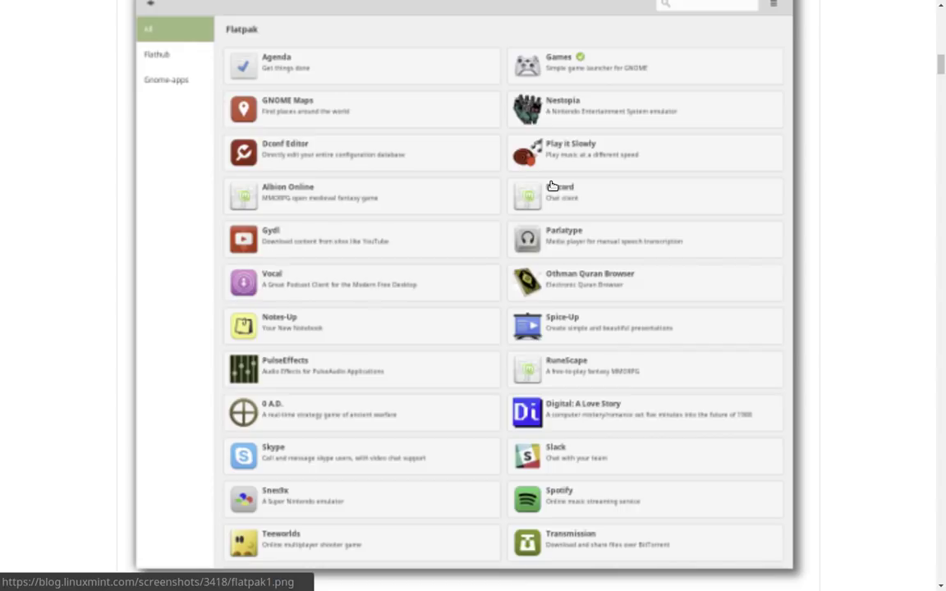
scroll(552, 186, "down", 1)
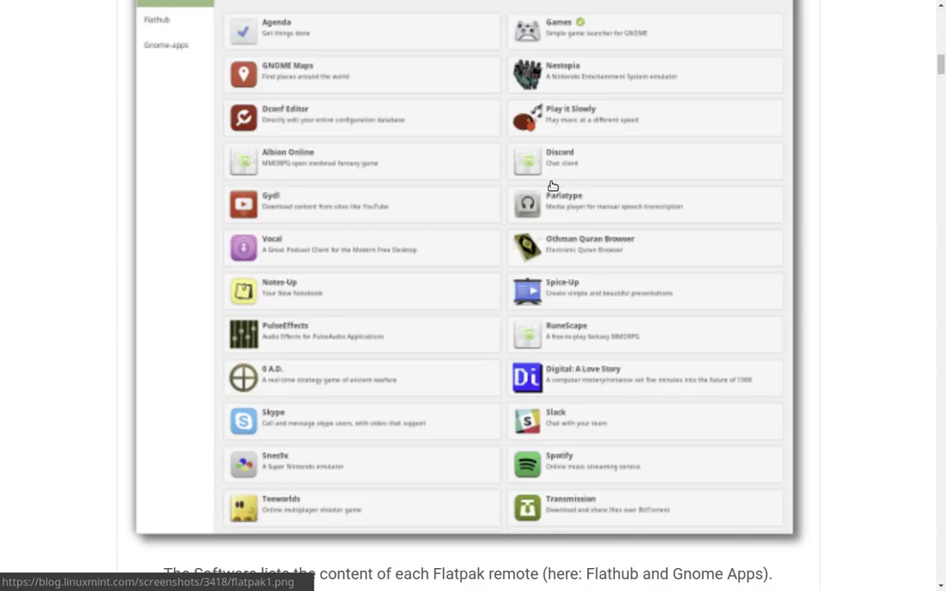
- Switch to the Linux Mint 18.3 Cinnamon virtual machine and show the Flatpak category in a maximized Software Manager
key("ctrl+alt+Right")
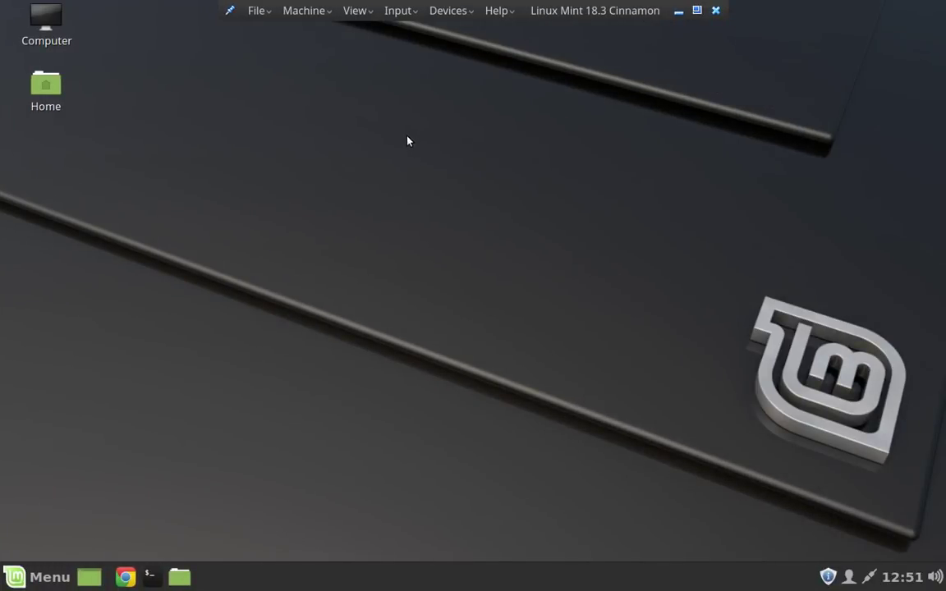
left_click(37, 578)
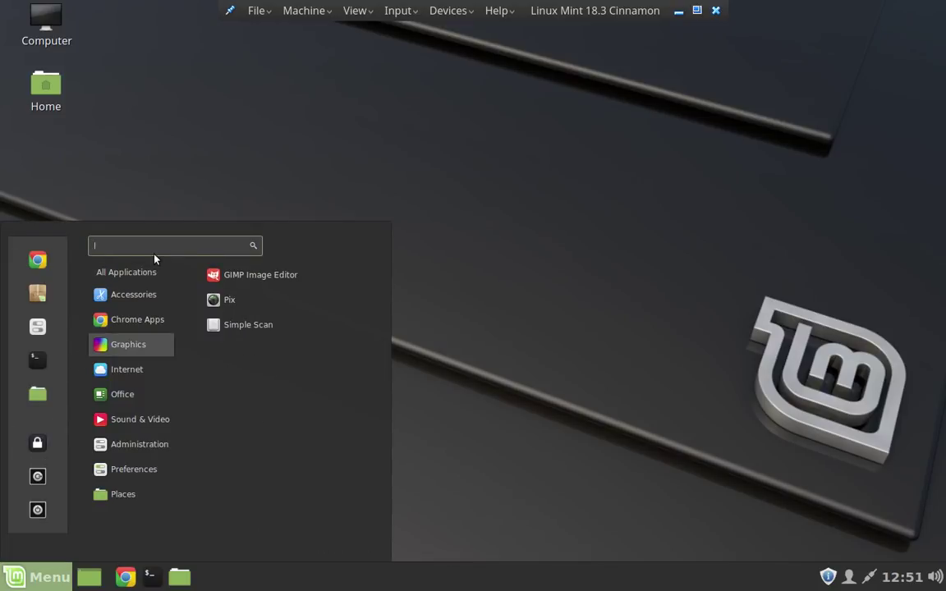
left_click(49, 292)
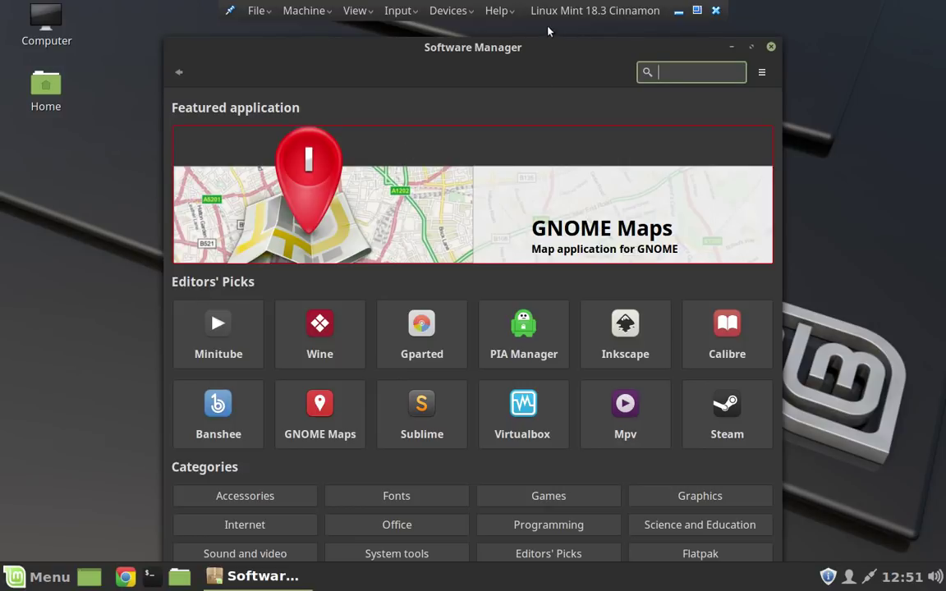
double_click(452, 47)
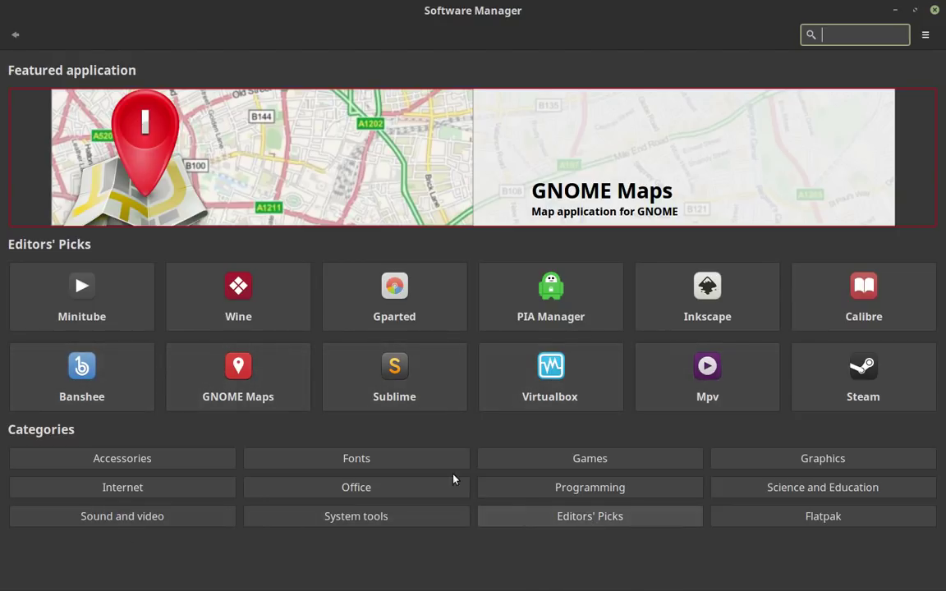
left_click(832, 523)
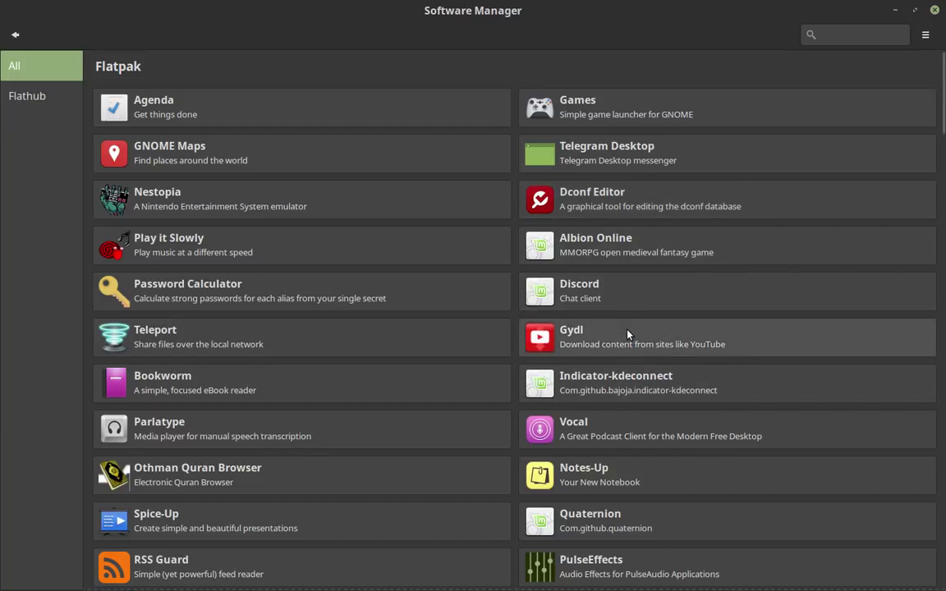
- Find Spotify among the Flatpak applications, open its details page and start its installation
scroll(627, 335, "down", 3)
scroll(615, 309, "up", 2)
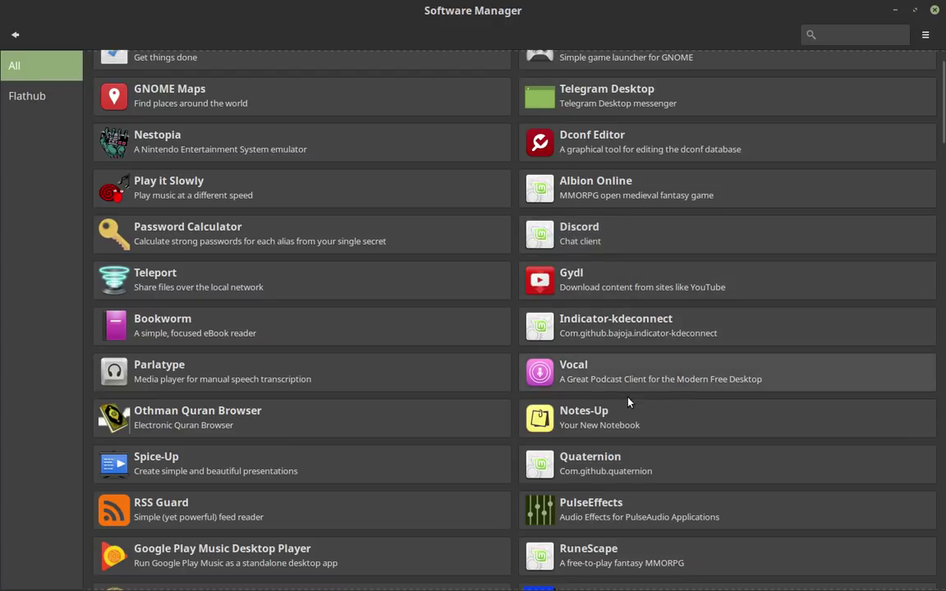
scroll(637, 421, "down", 3)
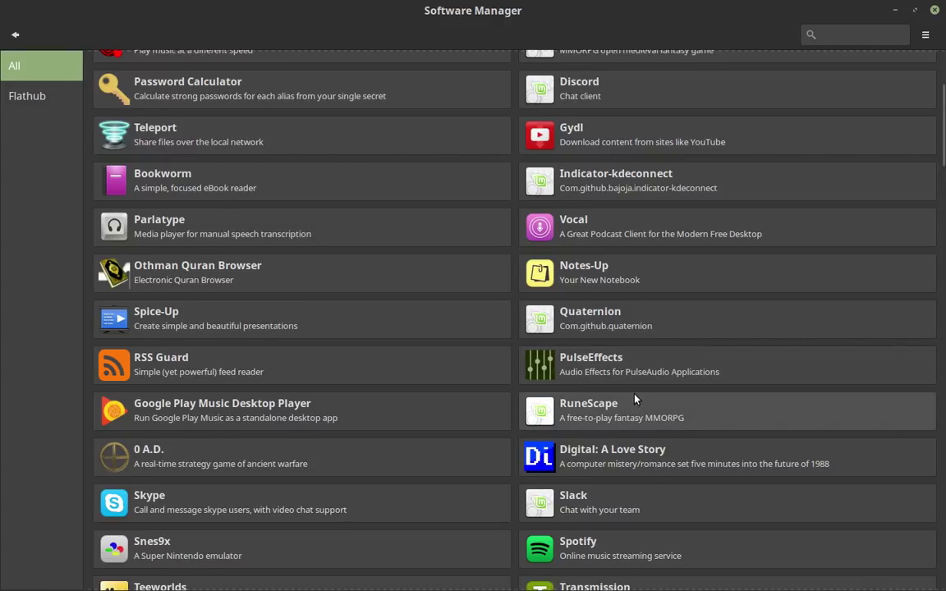
scroll(635, 400, "down", 1)
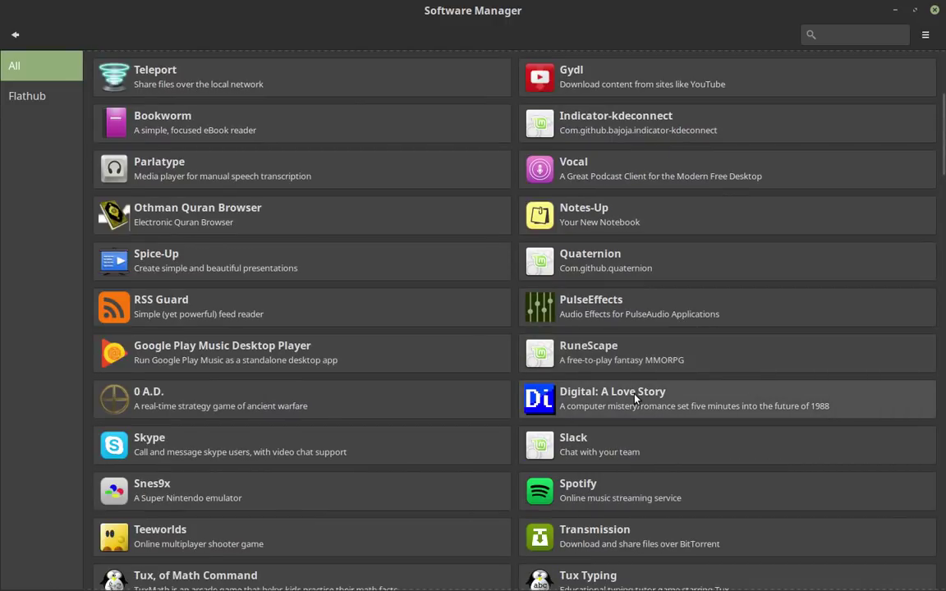
left_click(597, 492)
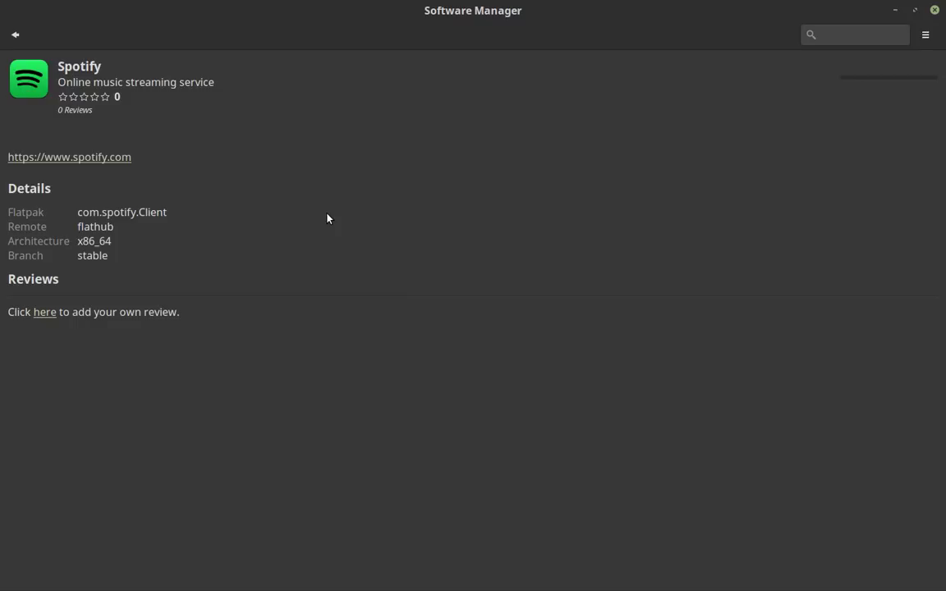
- Restore the Software Manager window to its smaller size and switch back to the Linux Mint blog in the web browser
double_click(396, 12)
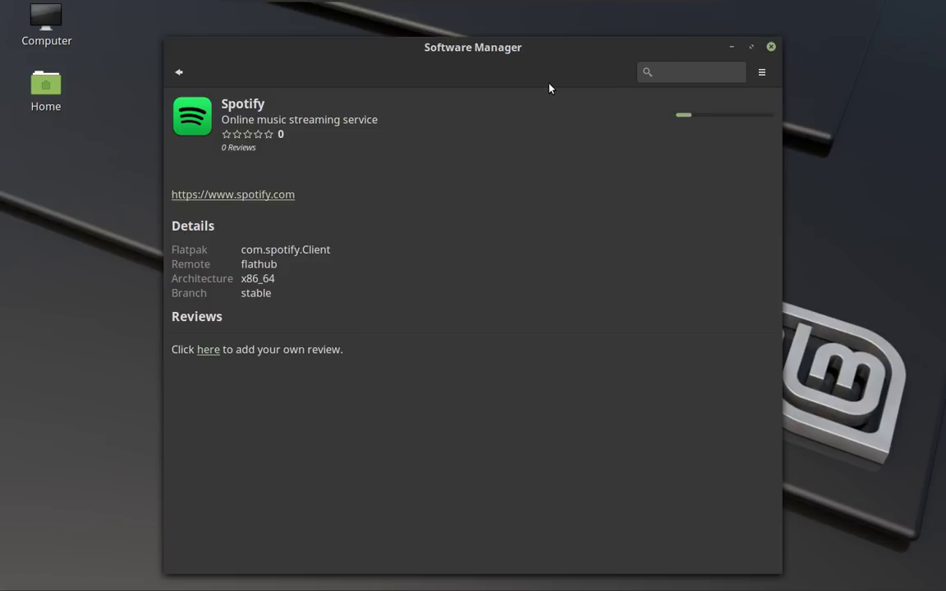
left_click(65, 336)
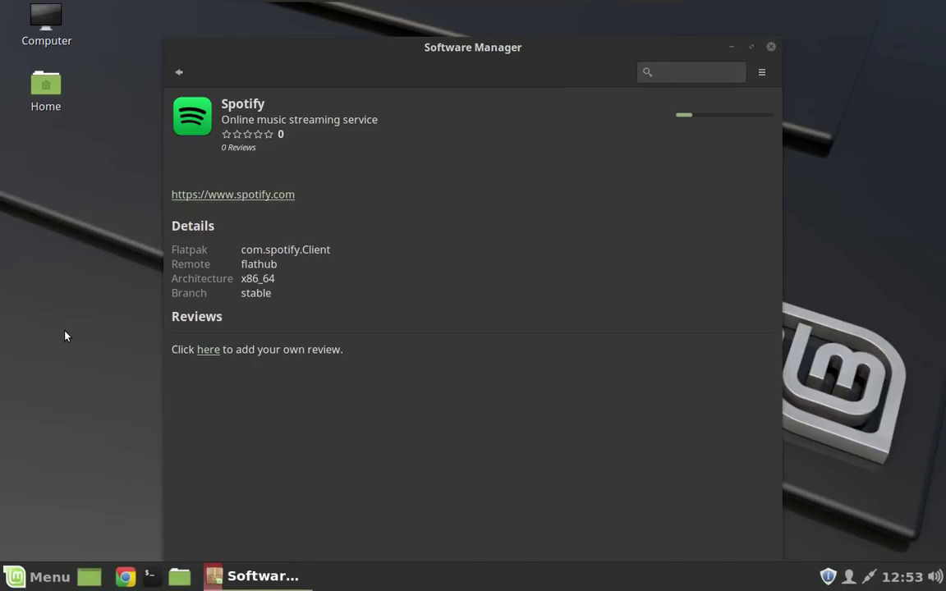
key("ctrl+alt+Left")
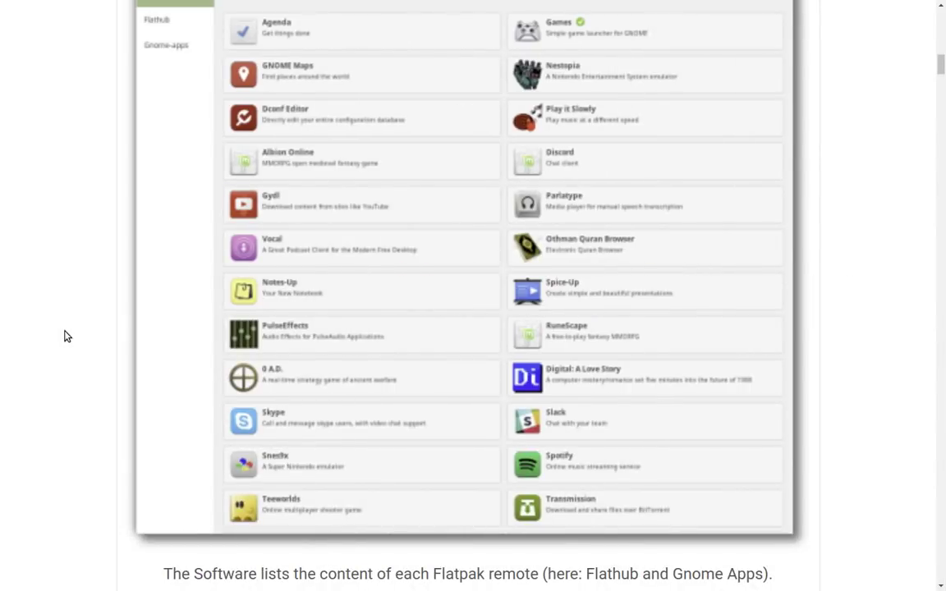
- Read on through the Flatpak screenshots to the sections on the on-screen keyboard, GNOME Online Accounts and Libinput support
scroll(410, 295, "down", 10)
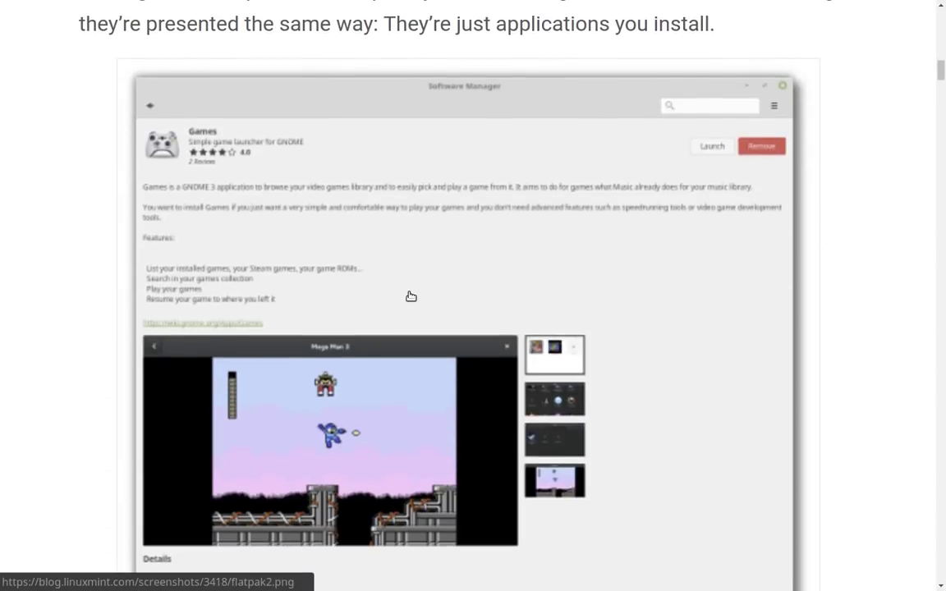
scroll(411, 296, "down", 15)
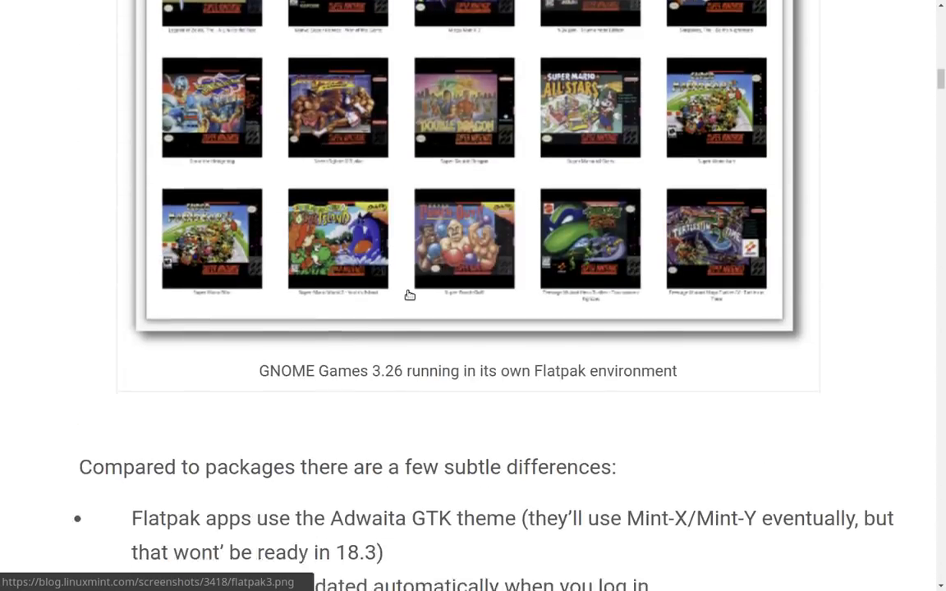
scroll(409, 295, "down", 8)
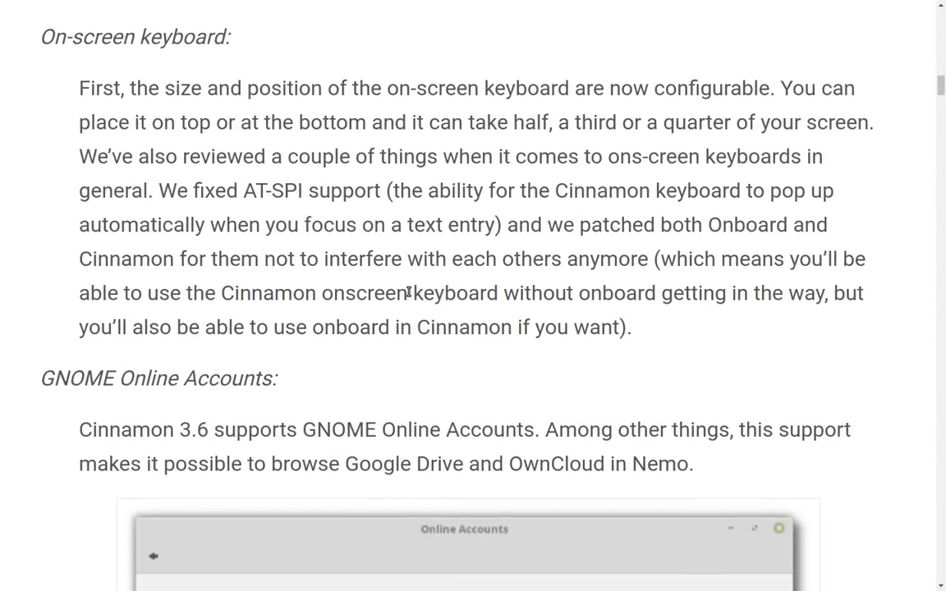
scroll(437, 271, "down", 7)
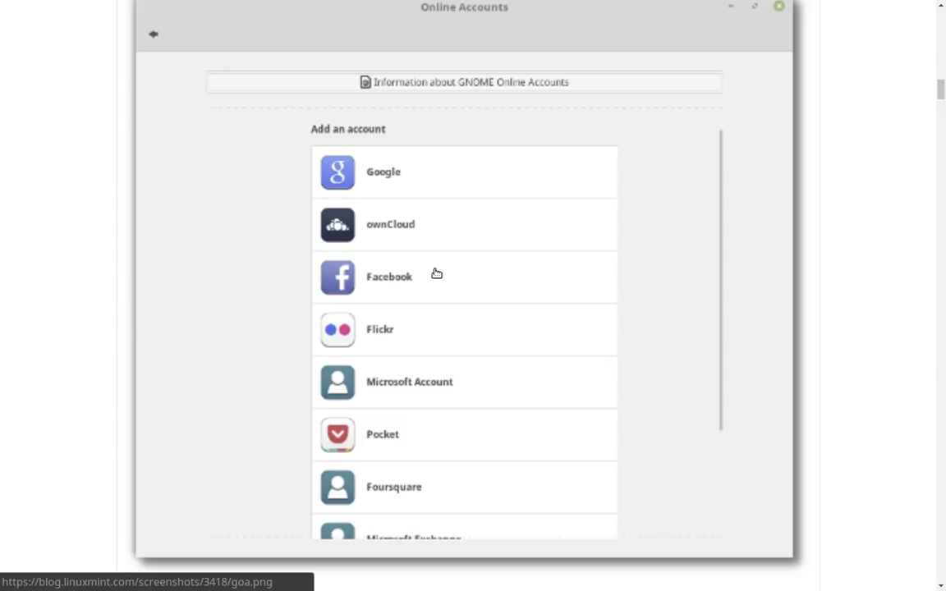
scroll(436, 274, "down", 6)
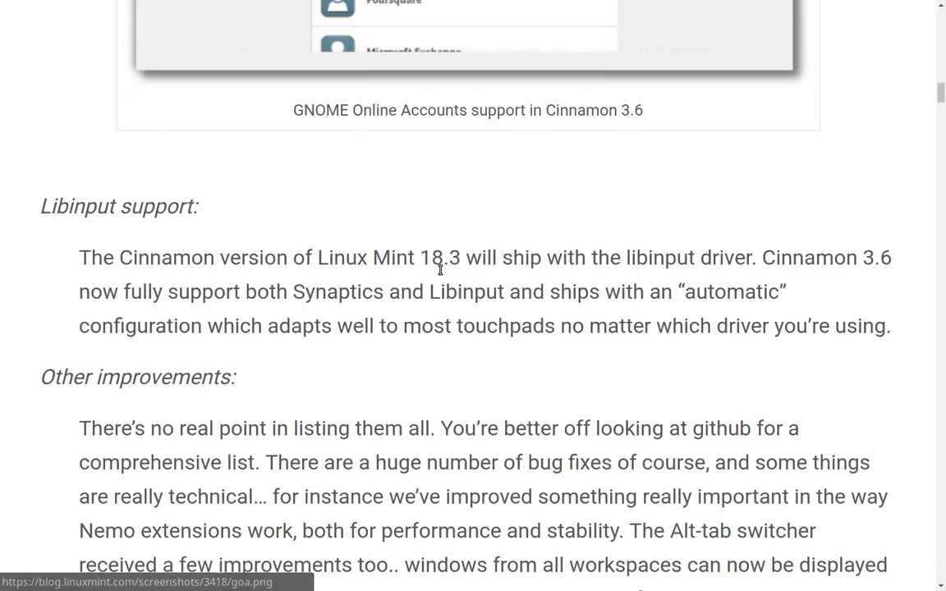
- Read on through the blog's Libinput support, other improvements and PIA Manager sections down to Redshift
scroll(440, 270, "down", 1)
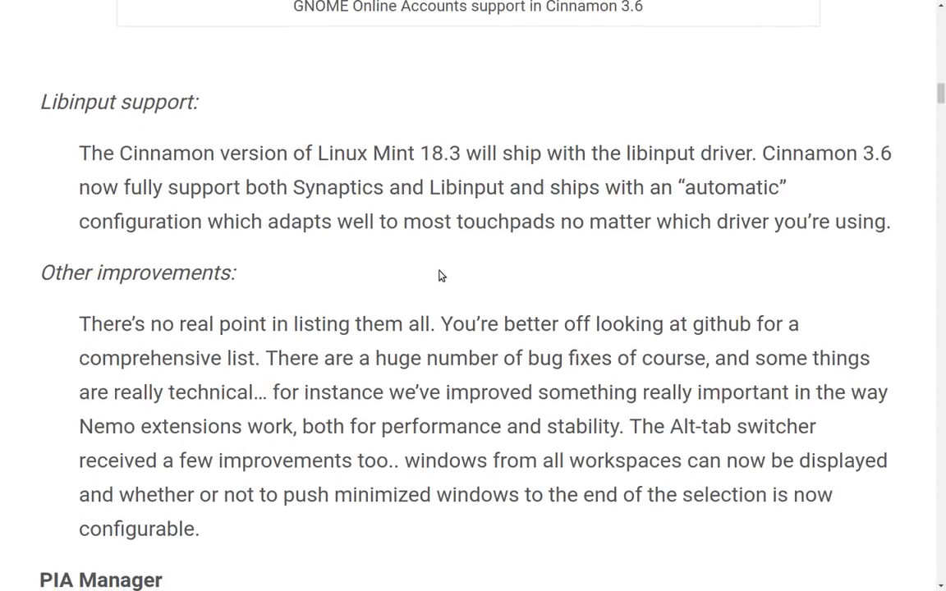
scroll(539, 287, "down", 3)
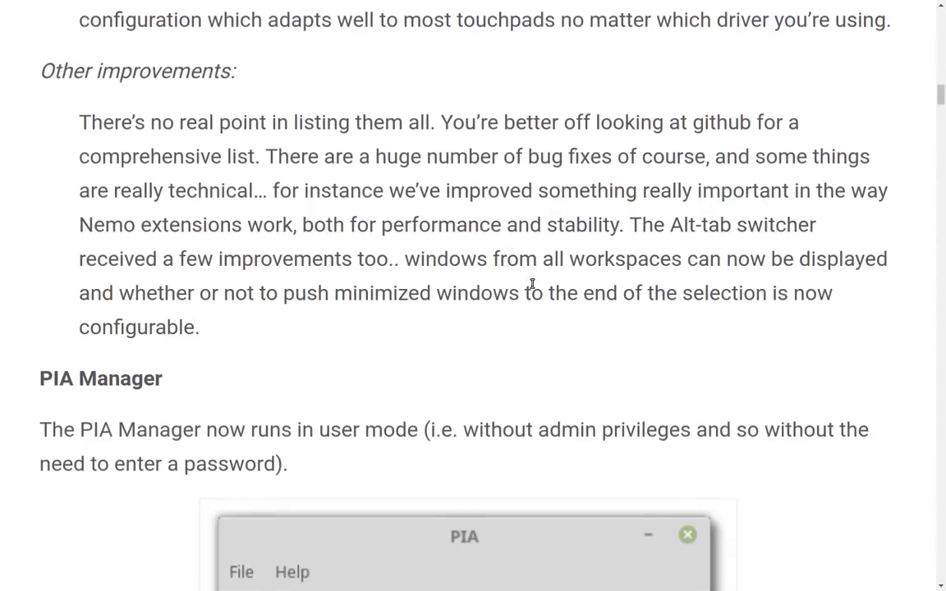
scroll(529, 284, "down", 3)
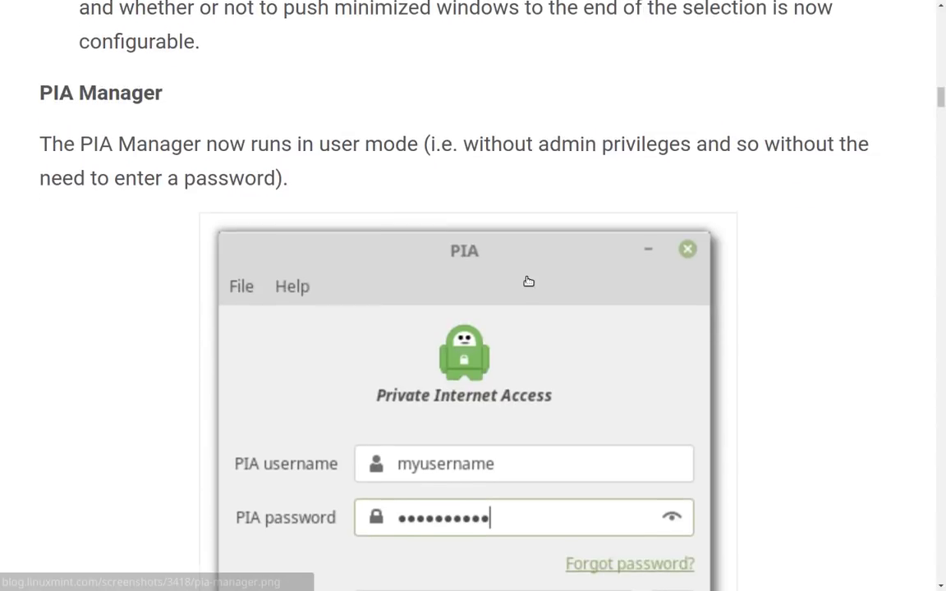
scroll(529, 282, "up", 1)
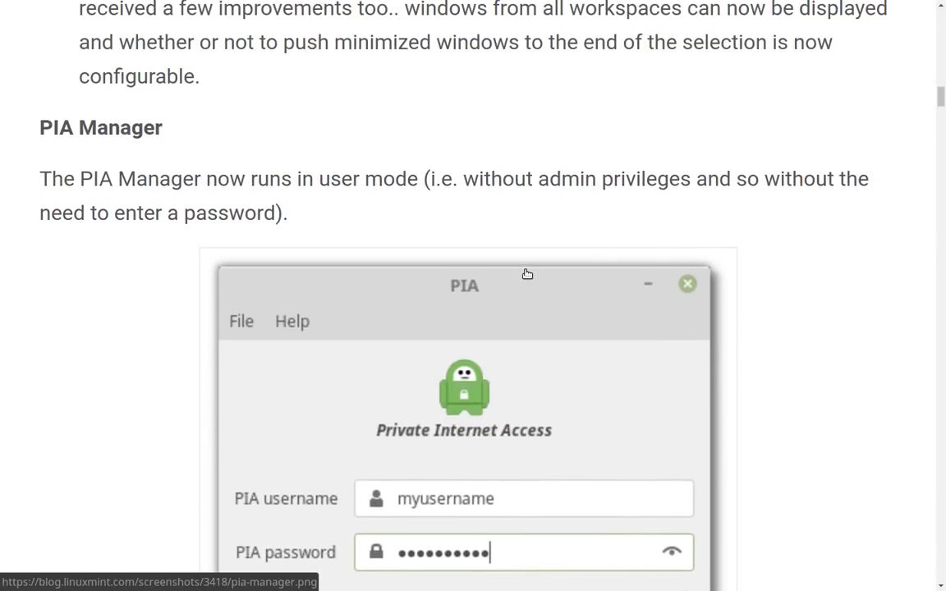
scroll(527, 273, "down", 6)
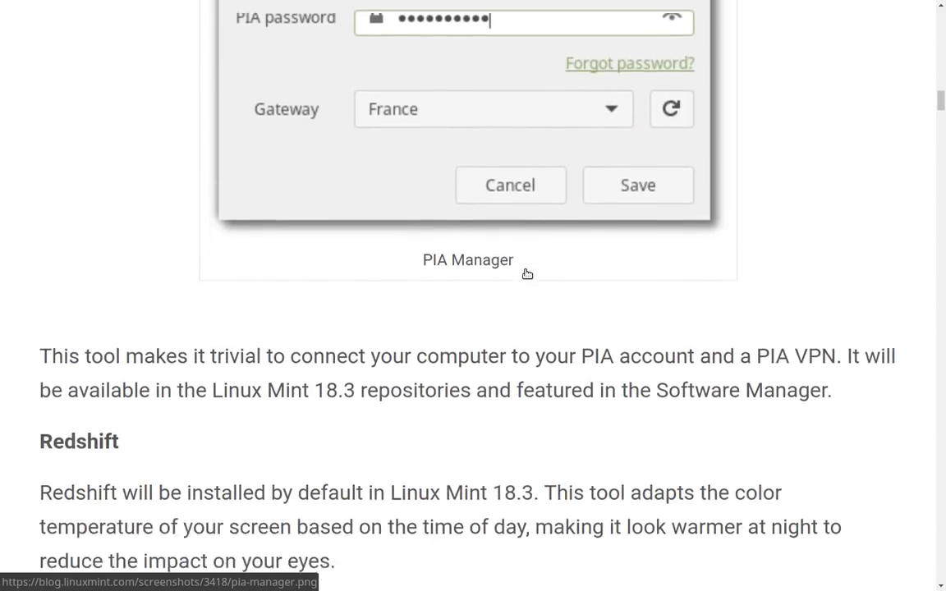
scroll(528, 274, "down", 2)
scroll(526, 274, "down", 1)
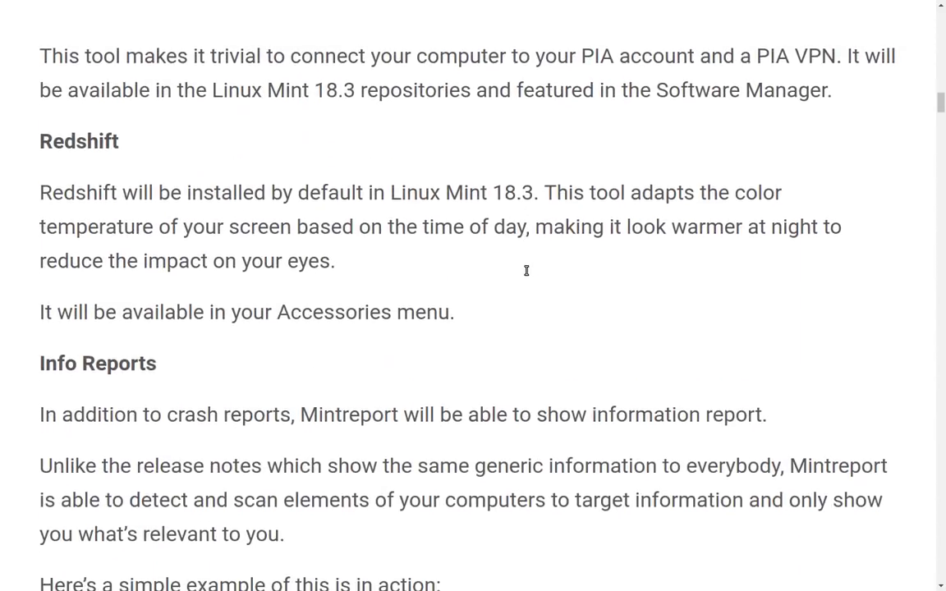
- Read the Redshift and Info Reports sections and examine the System Reports screenshot about Timeshift
scroll(527, 270, "down", 1)
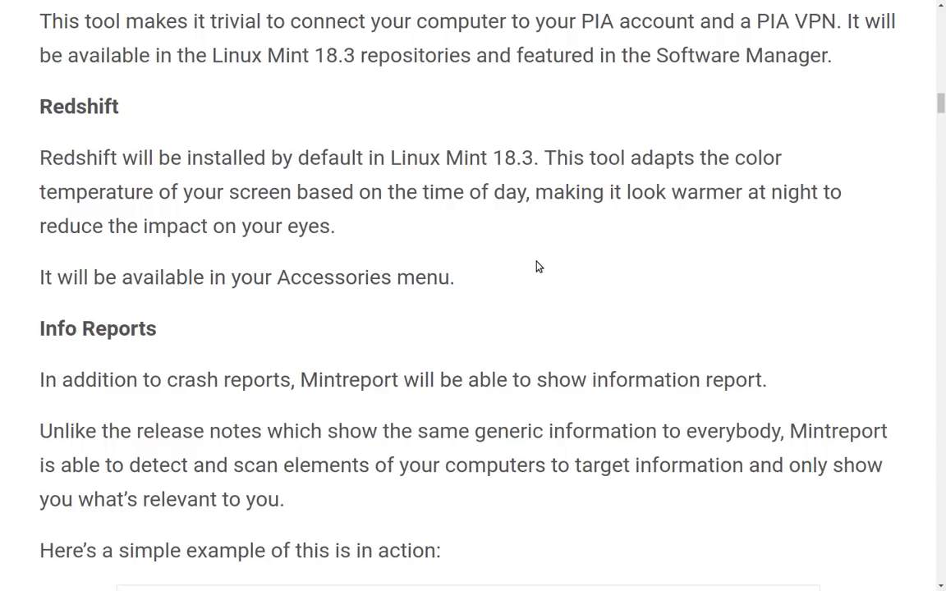
scroll(538, 266, "down", 3)
scroll(538, 266, "down", 1)
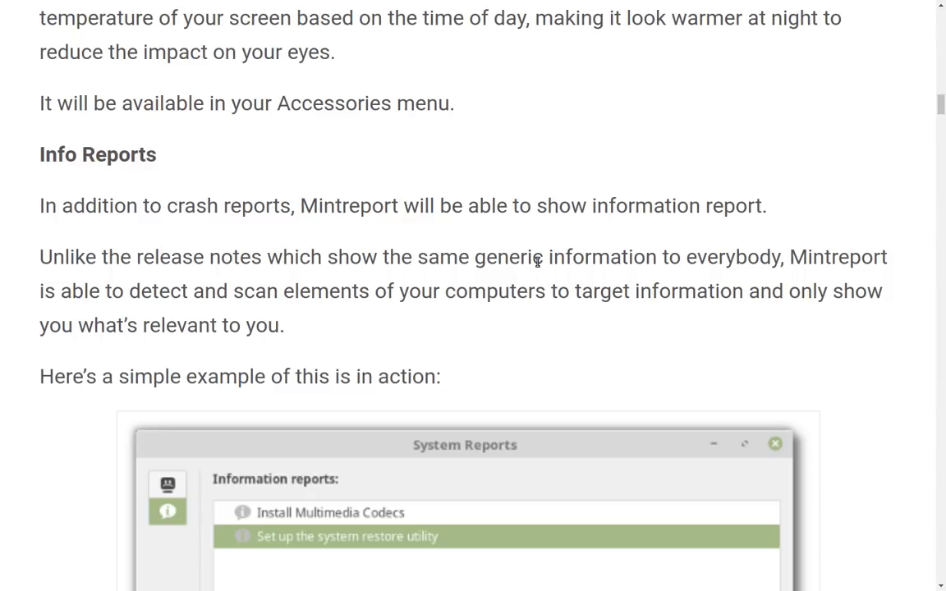
scroll(598, 239, "down", 4)
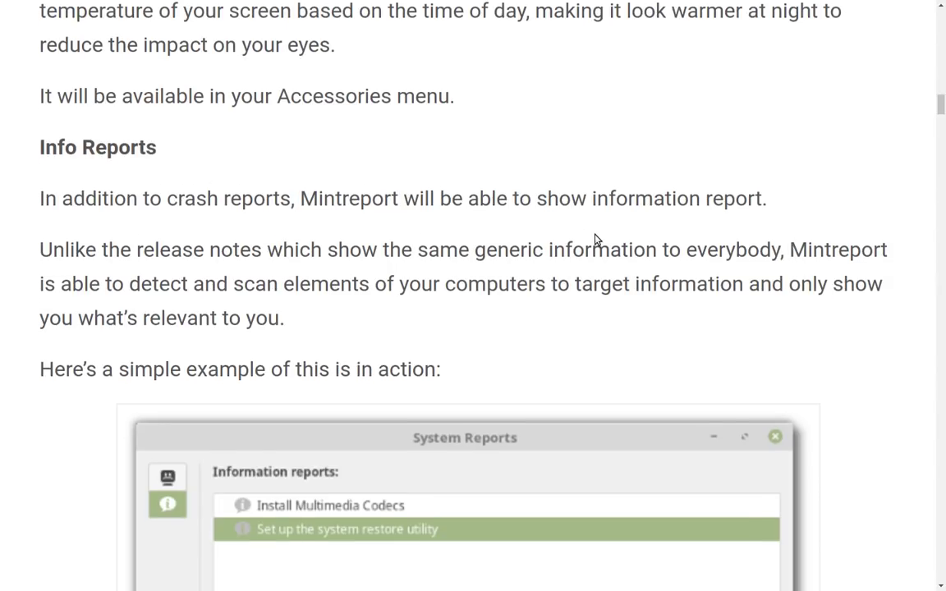
scroll(593, 243, "down", 2)
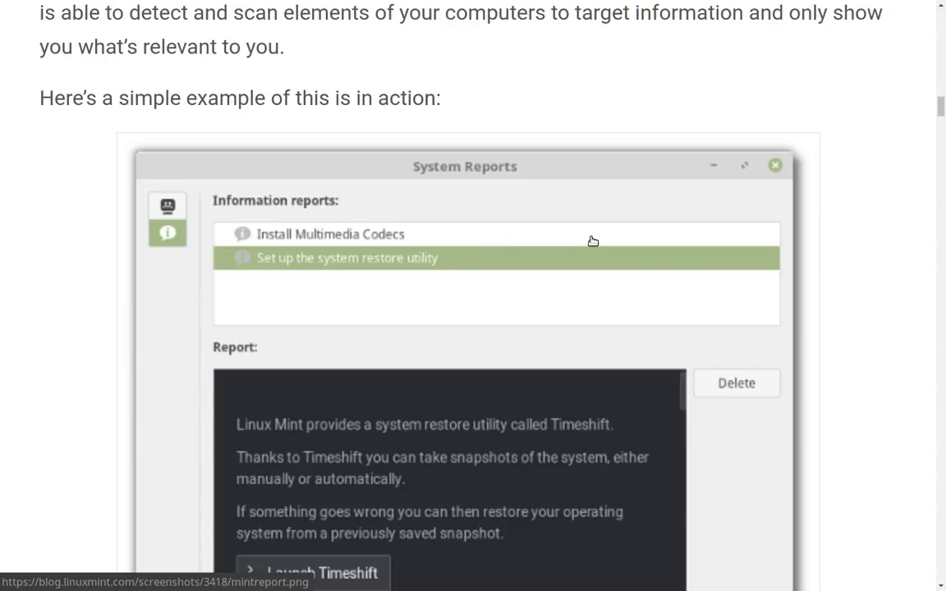
scroll(594, 233, "down", 3)
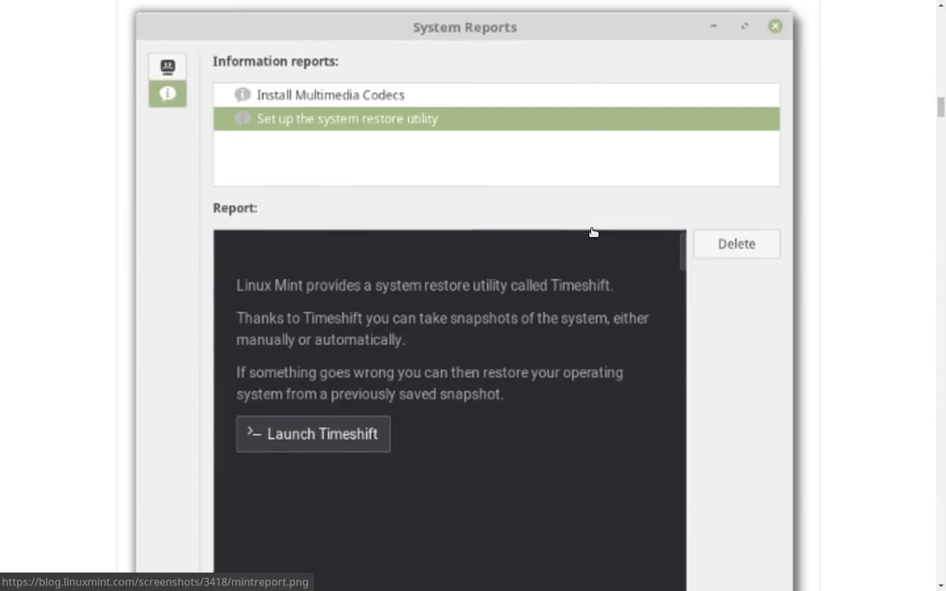
scroll(595, 233, "up", 4)
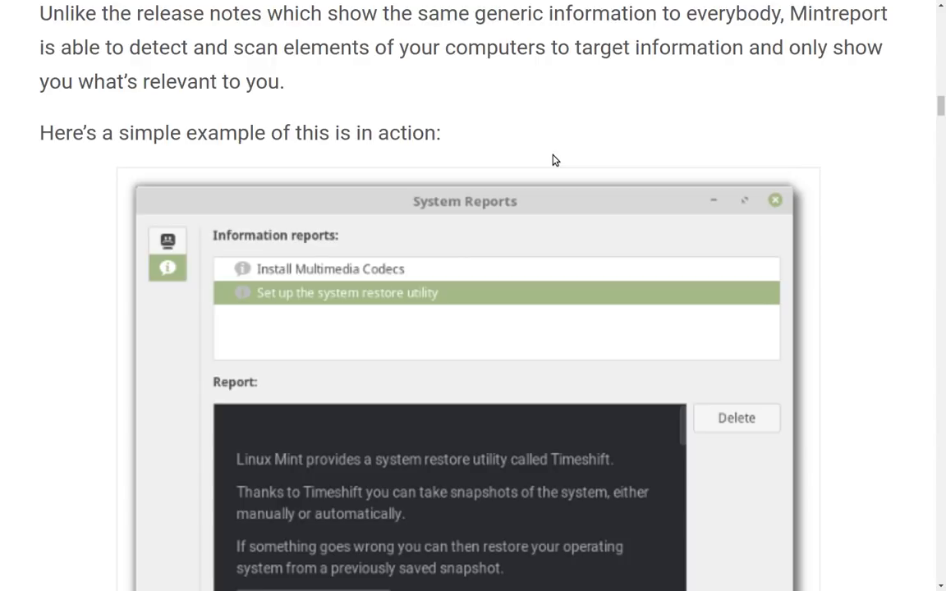
- Search the installed applications for "syste" and launch System Reports
key("super")
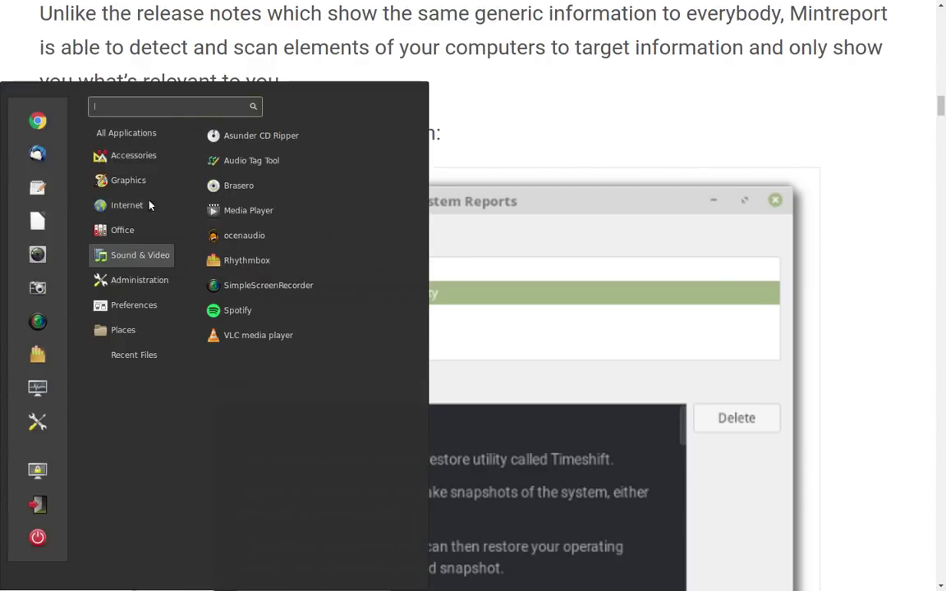
type("syste")
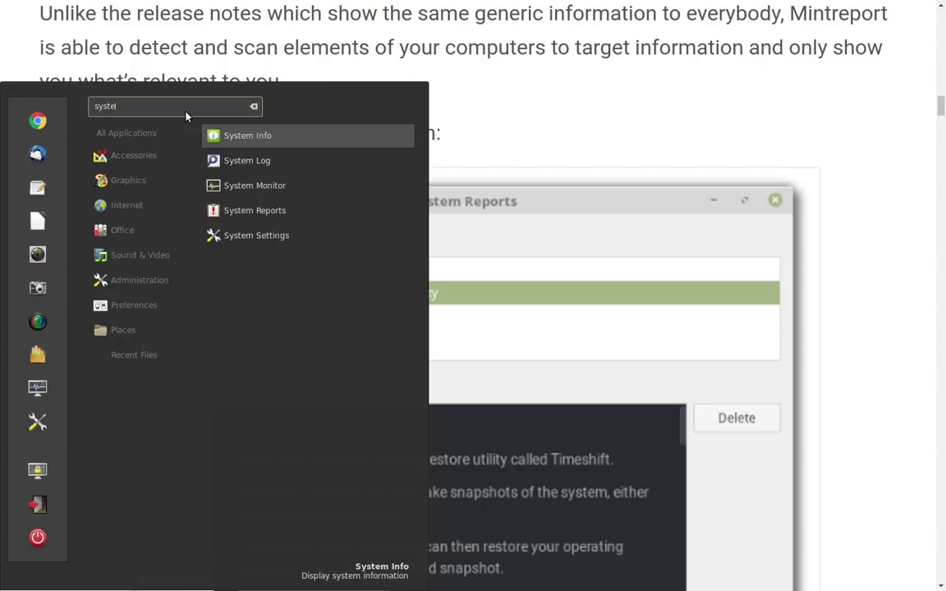
left_click(314, 211)
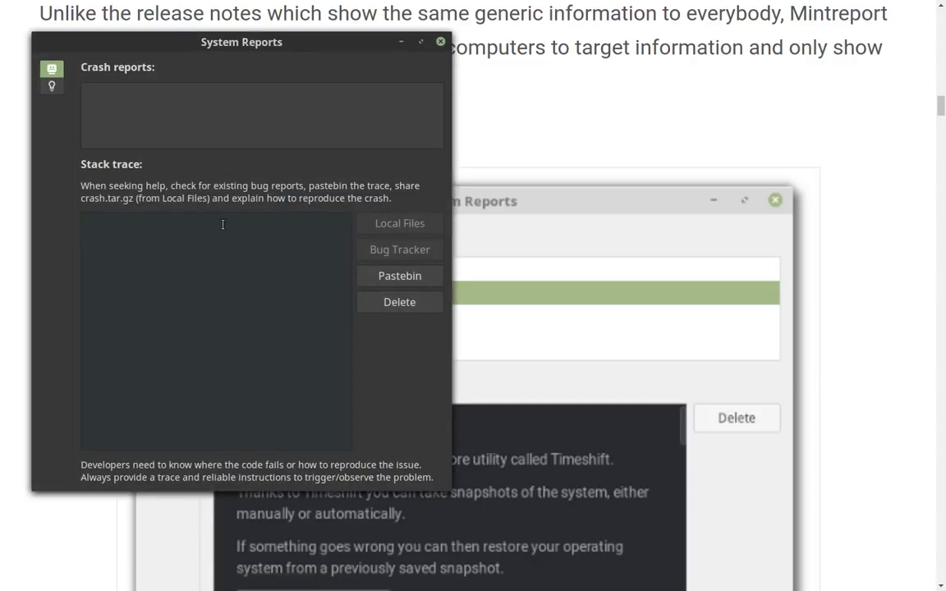
- Compare the crash reports and information reports pages in System Reports and close its window
left_click(52, 87)
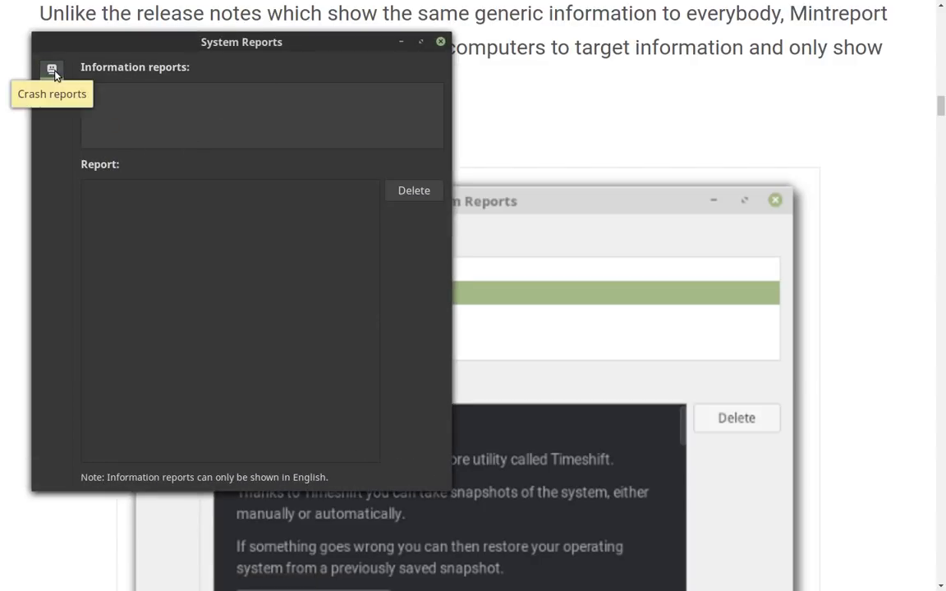
left_click(52, 70)
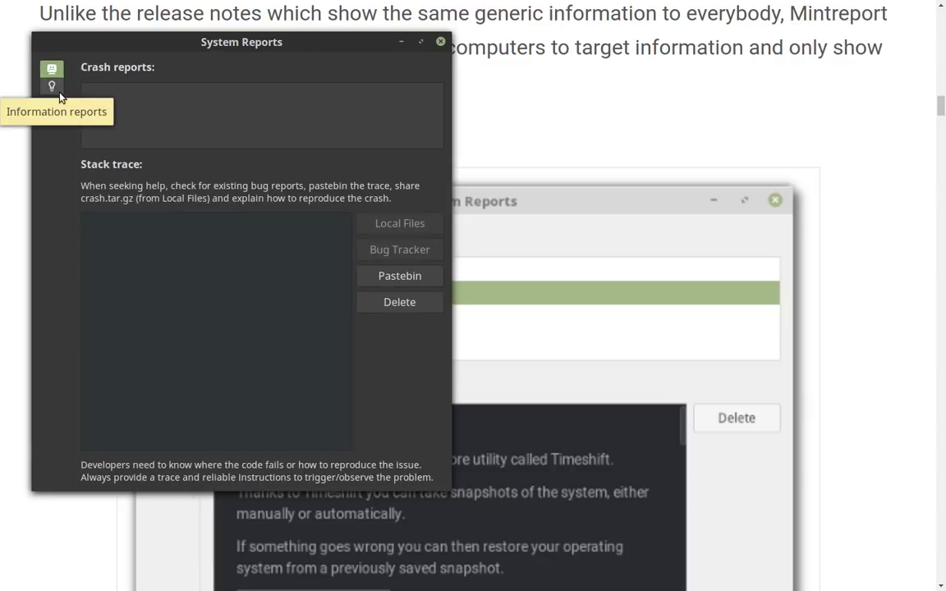
left_click(53, 86)
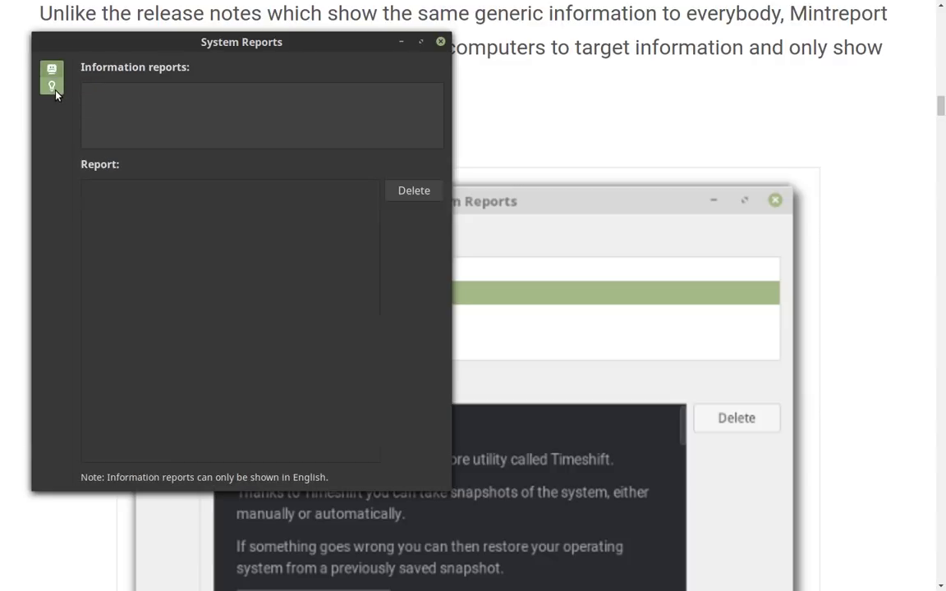
left_click(54, 67)
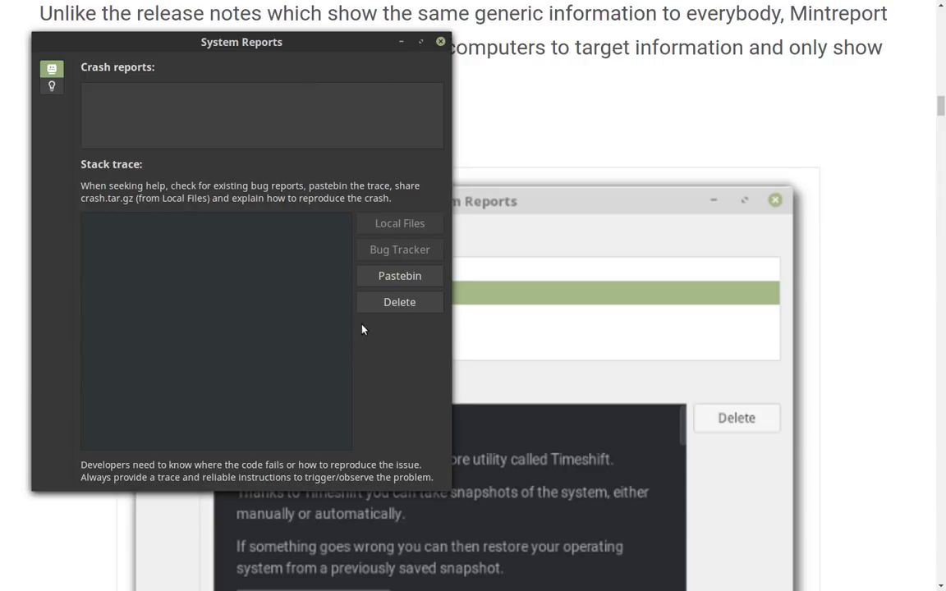
left_click(48, 82)
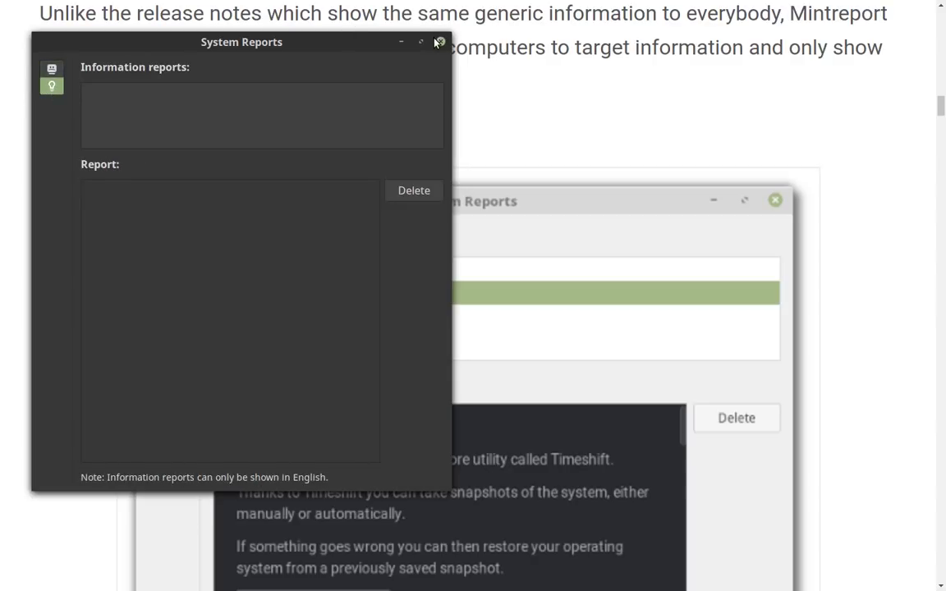
left_click(440, 40)
- Read the rest of Info Reports in the blog and examine the Xed minimap screenshot under XApps improvements
scroll(446, 74, "up", 1)
scroll(446, 74, "up", 1)
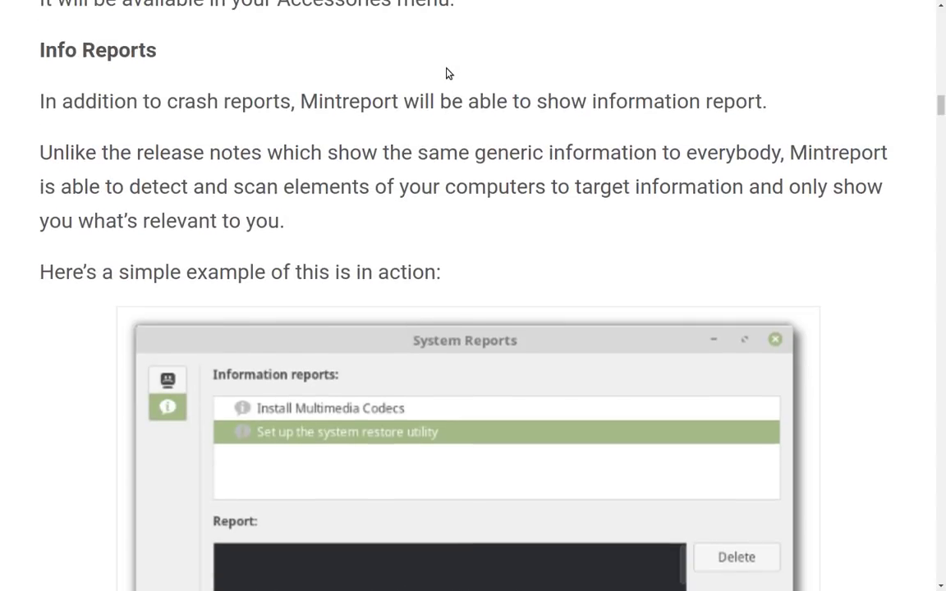
scroll(446, 70, "down", 8)
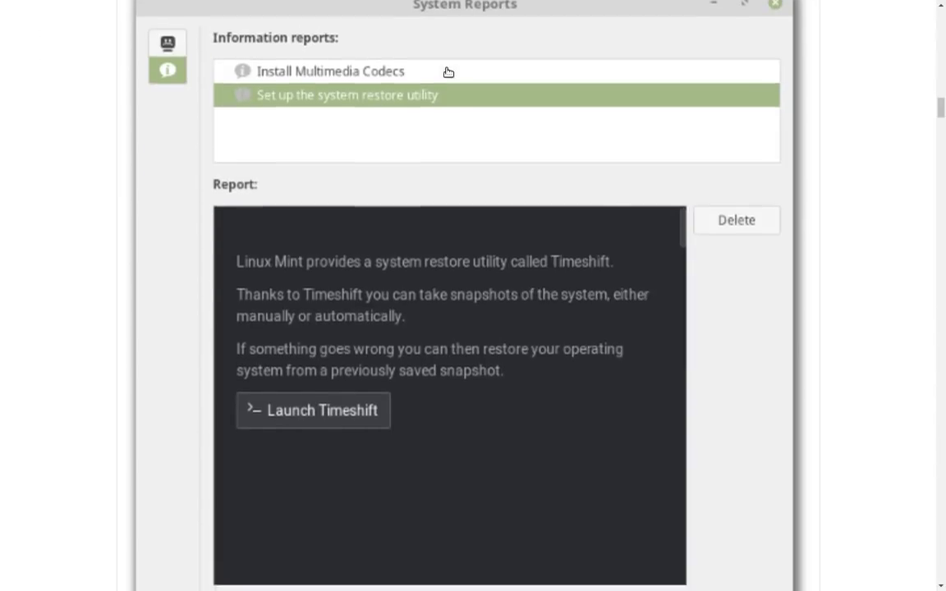
scroll(447, 72, "down", 2)
scroll(447, 72, "down", 3)
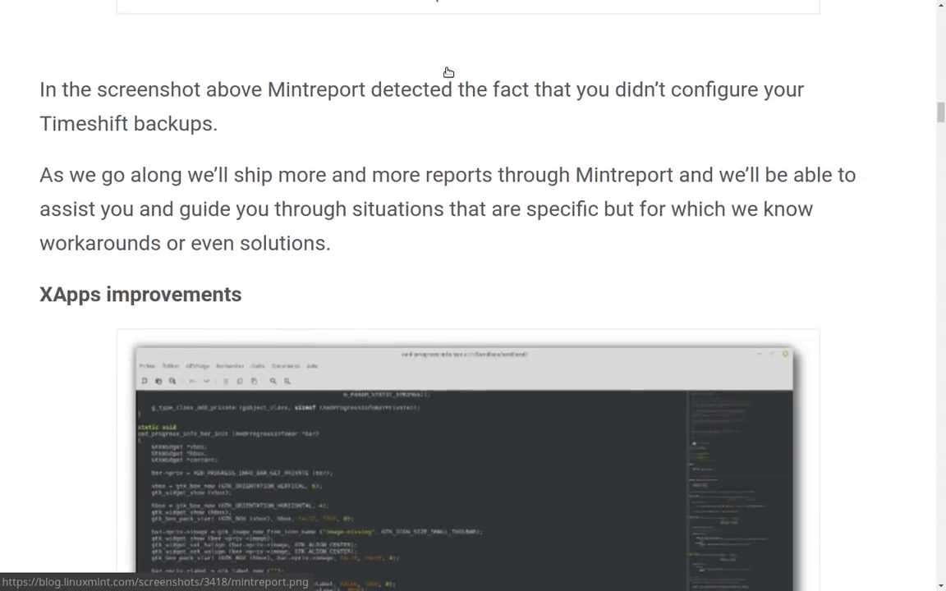
scroll(447, 74, "down", 9)
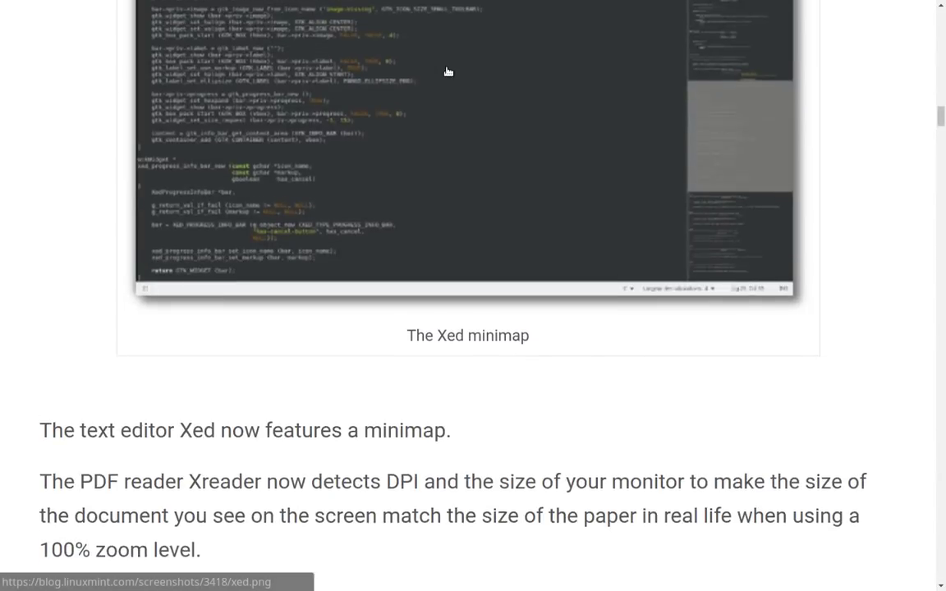
scroll(448, 72, "up", 5)
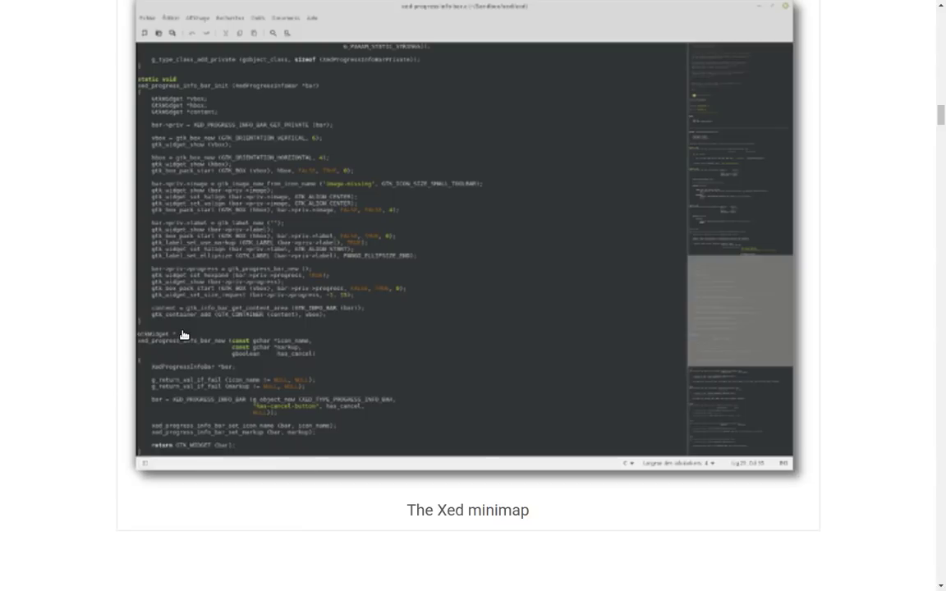
- Launch the Xed text editor and open the recently used script xbt
key("super")
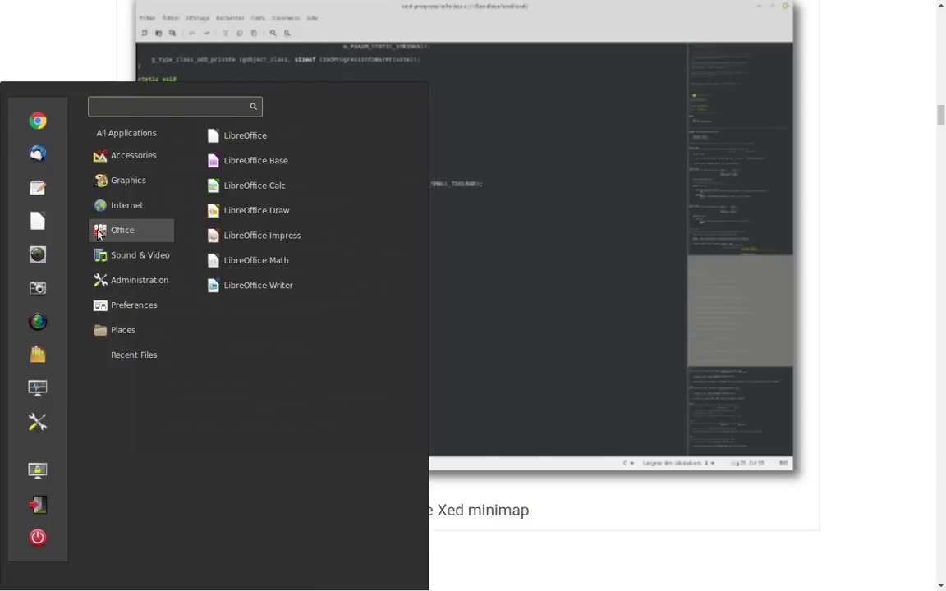
left_click(50, 193)
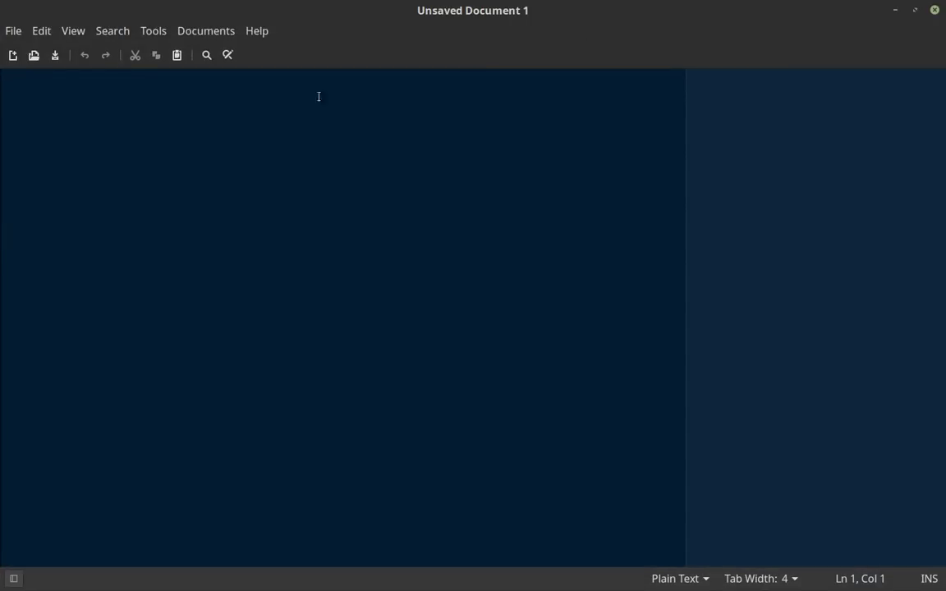
left_click(4, 31)
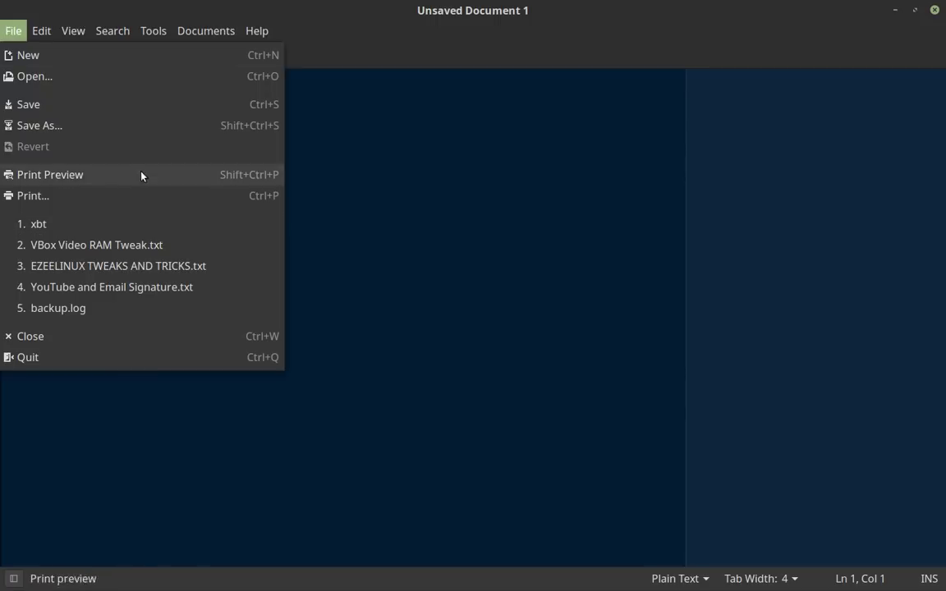
left_click(113, 224)
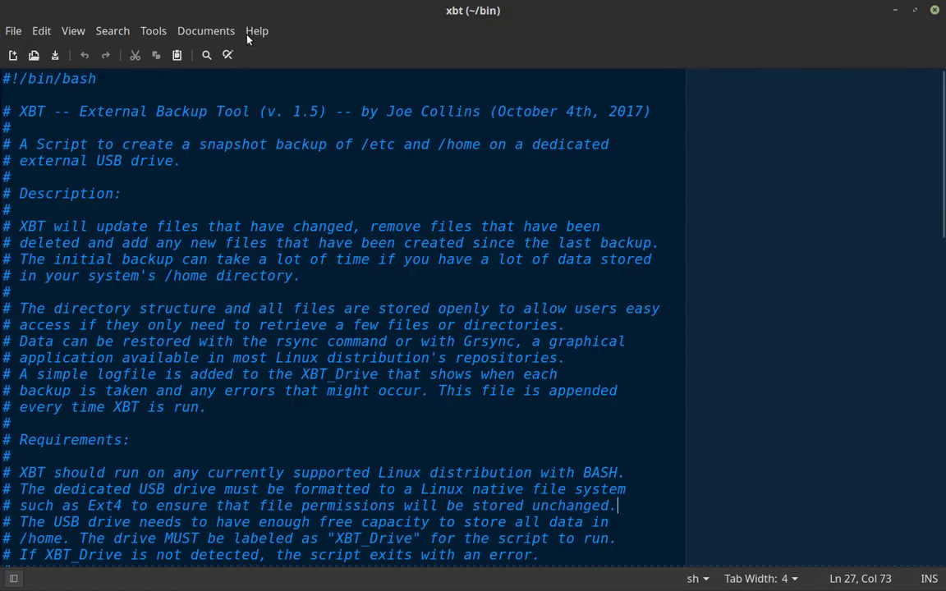
- Try the full-screen view of the xbt script, return to the normal window and enlarge the text several levels
key("F11")
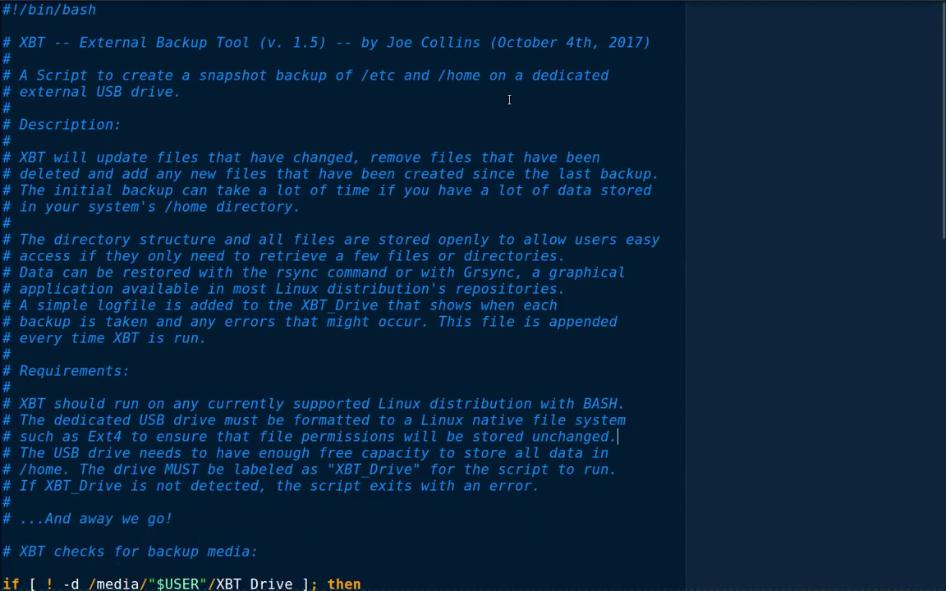
key("F11")
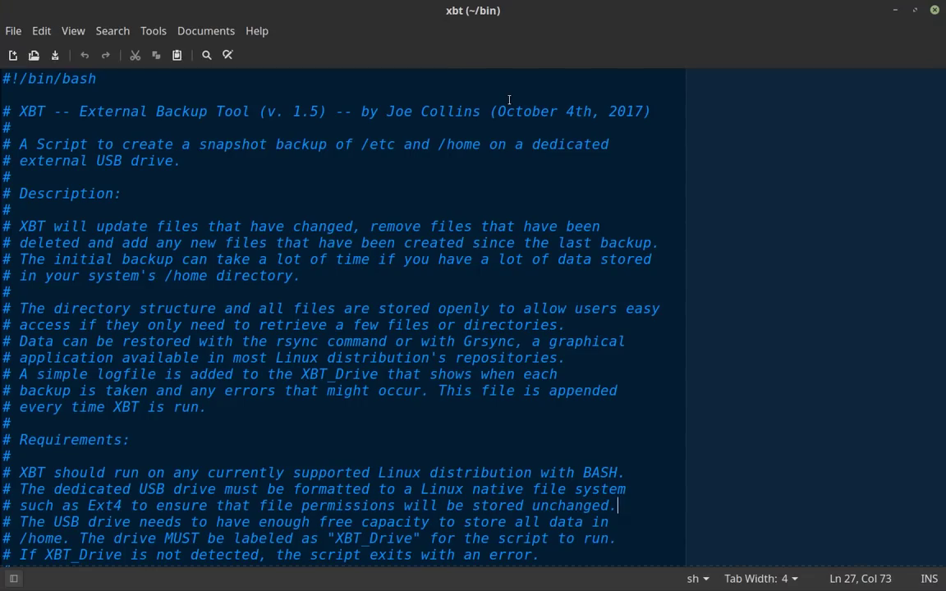
key("ctrl+plus")
key("ctrl+plus")
key("ctrl+plus")
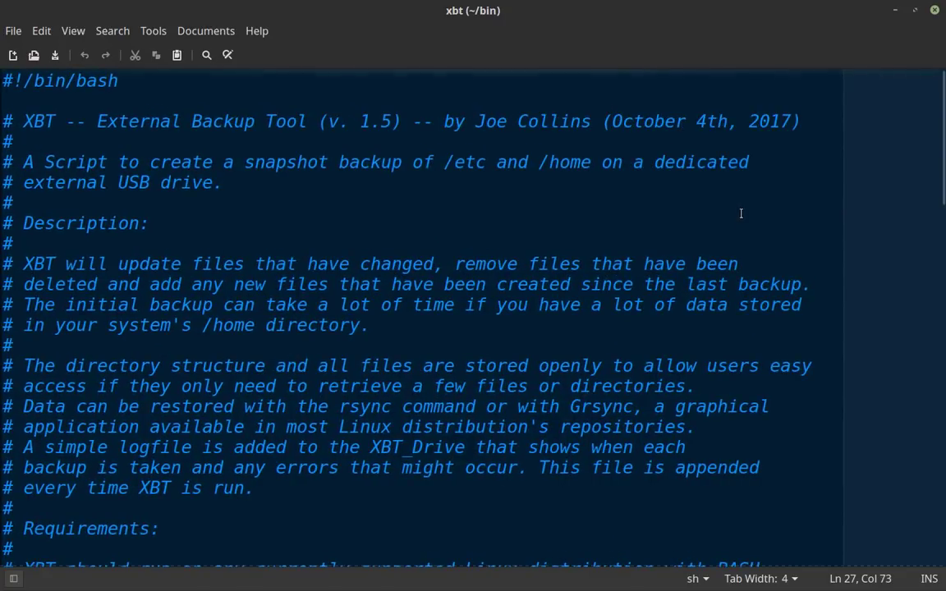
key("ctrl+plus")
key("ctrl+plus")
key("ctrl+plus")
key("ctrl+plus")
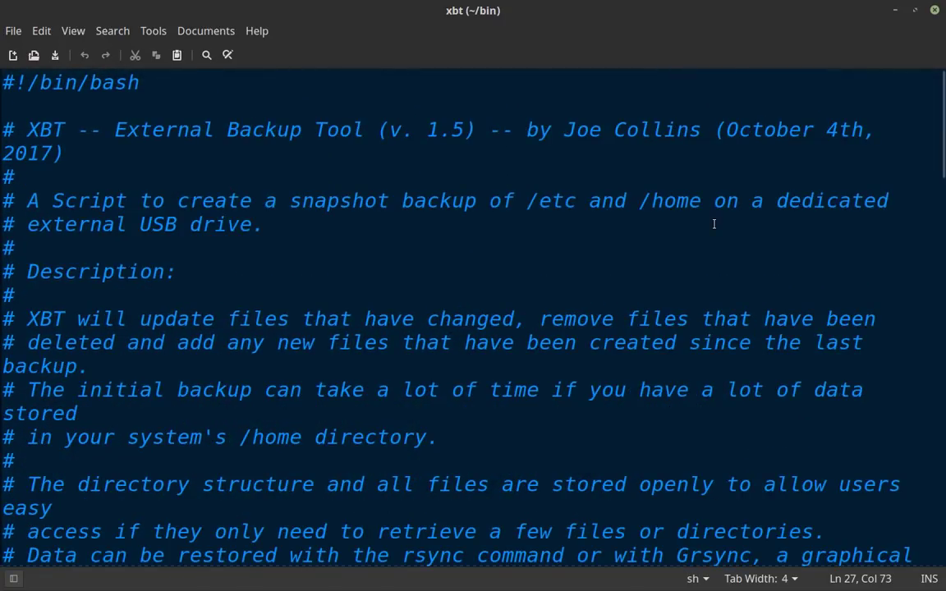
- Compare the script's text one size smaller and at the enlarged size while looking through its header comments
key("ctrl+minus")
scroll(648, 253, "down", 3)
scroll(648, 254, "up", 2)
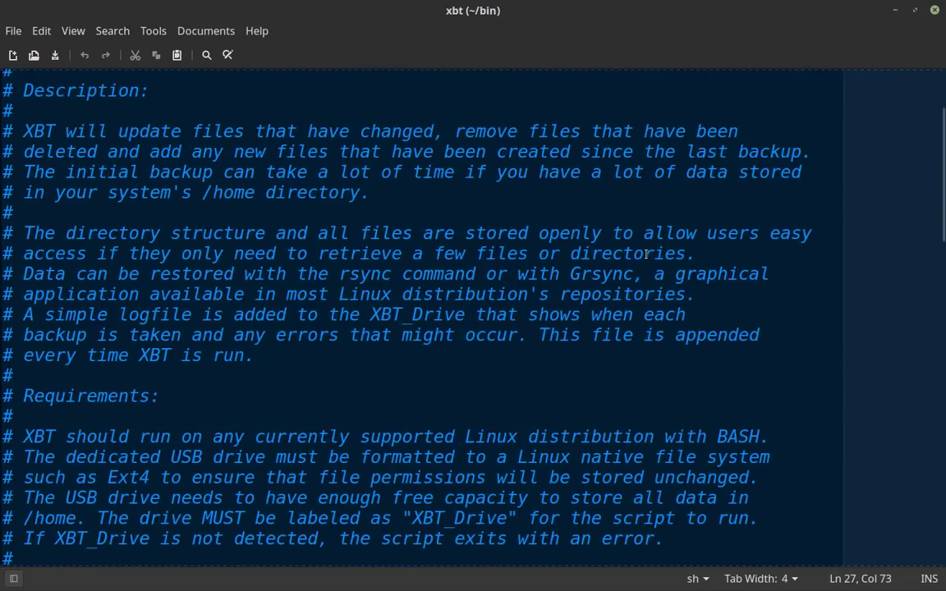
scroll(647, 254, "up", 2)
key("ctrl+plus")
scroll(646, 254, "down", 1)
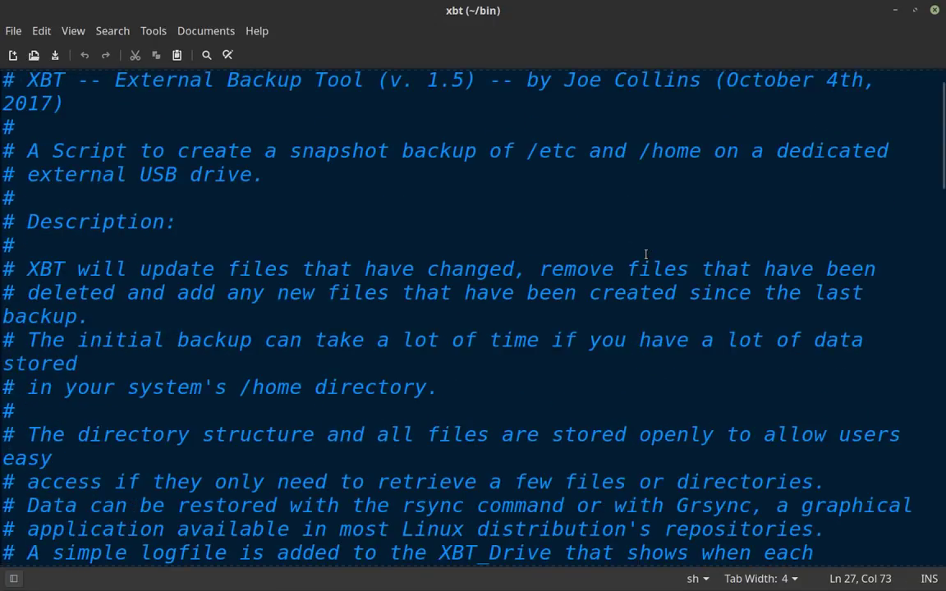
- Read through the xbt script's code down to its exit line and make the text one size smaller
scroll(645, 254, "down", 15)
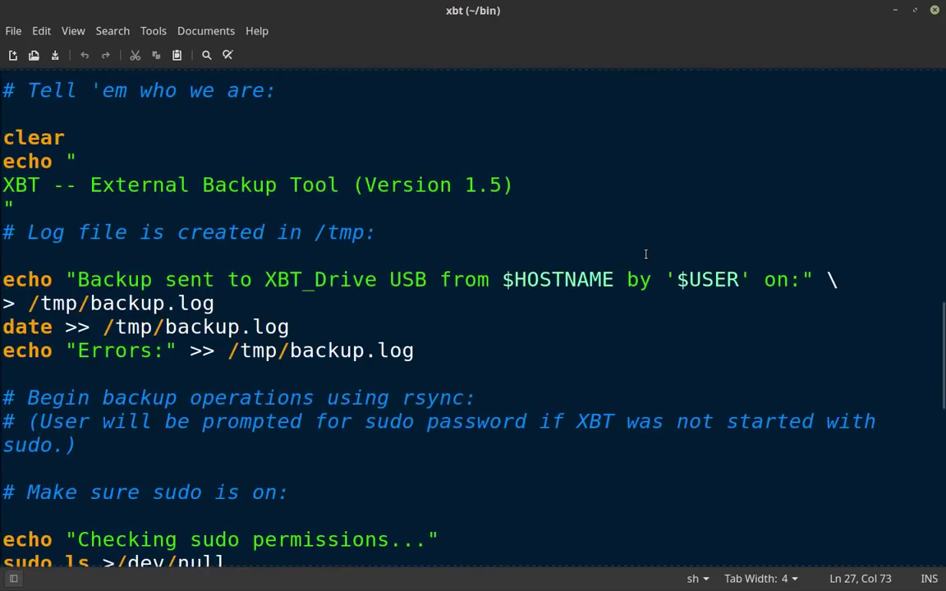
scroll(646, 254, "up", 3)
key("ctrl+plus")
scroll(645, 254, "down", 3)
key("ctrl+minus")
scroll(646, 254, "down", 1)
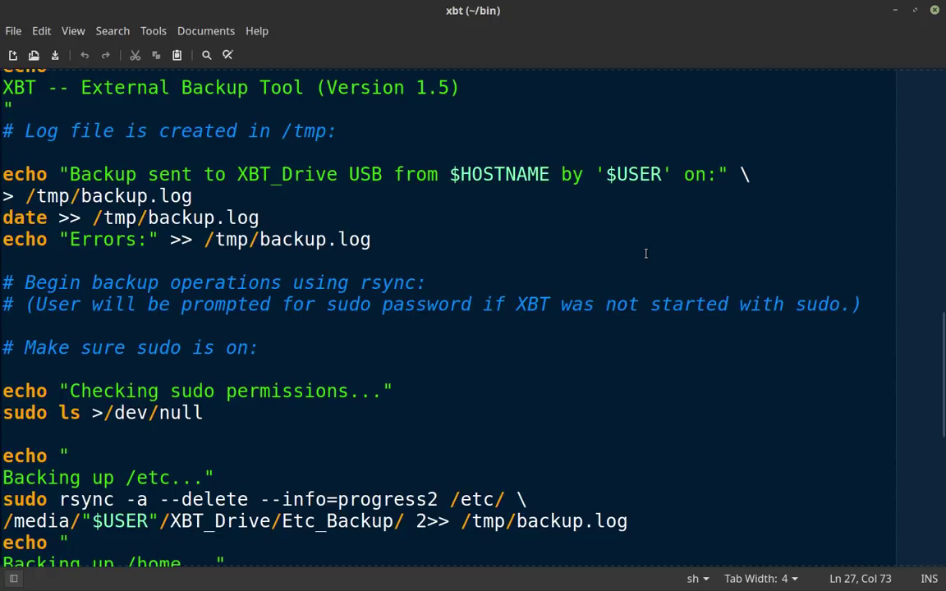
scroll(645, 254, "down", 7)
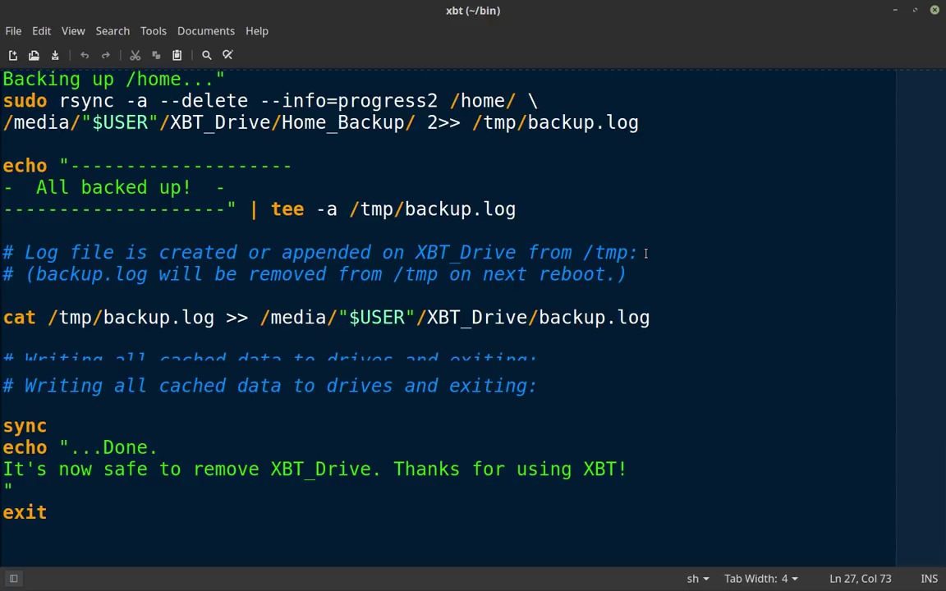
- Go back to the start of the script, look over the spelling and statistics tools, and leave Xed for the blog
scroll(646, 253, "up", 8)
scroll(645, 253, "up", 9)
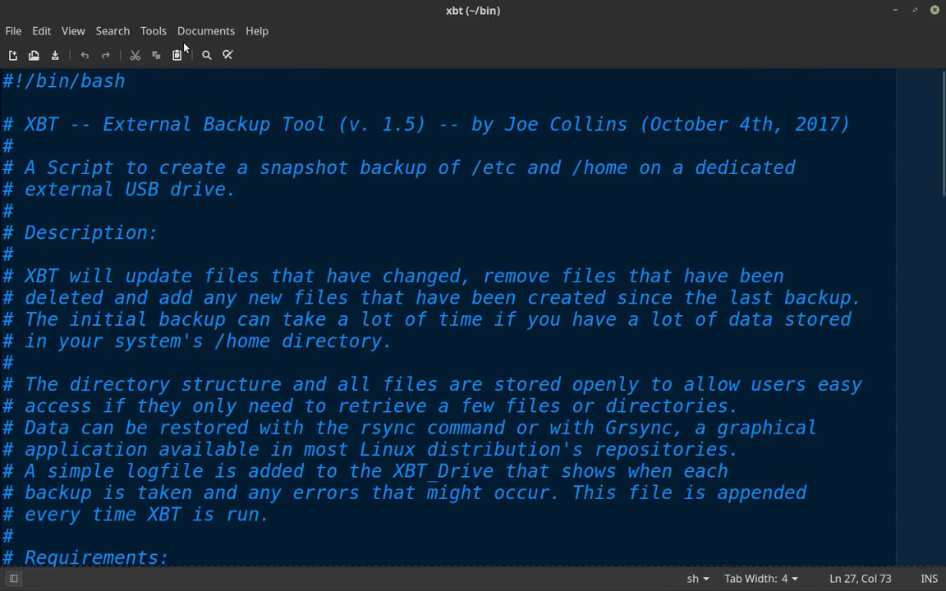
left_click(152, 31)
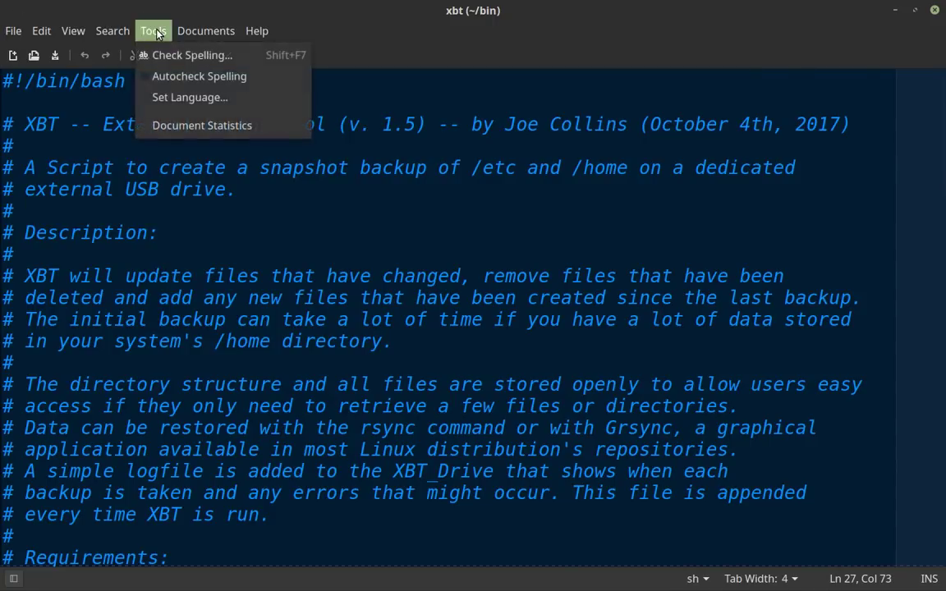
left_click(254, 76)
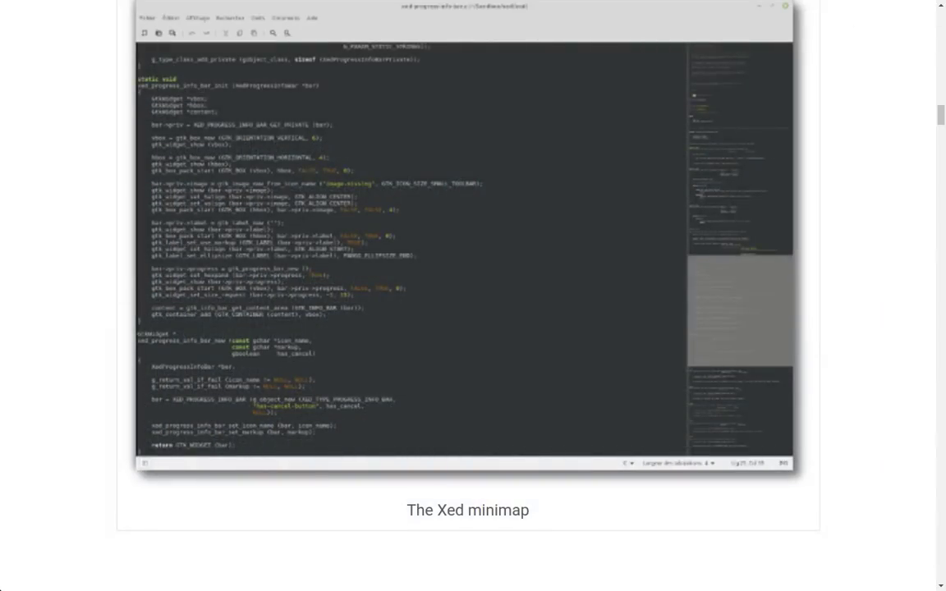
- Launch the Pix image viewer, browse the thumbnails in the Pictures folder and close it
key("super")
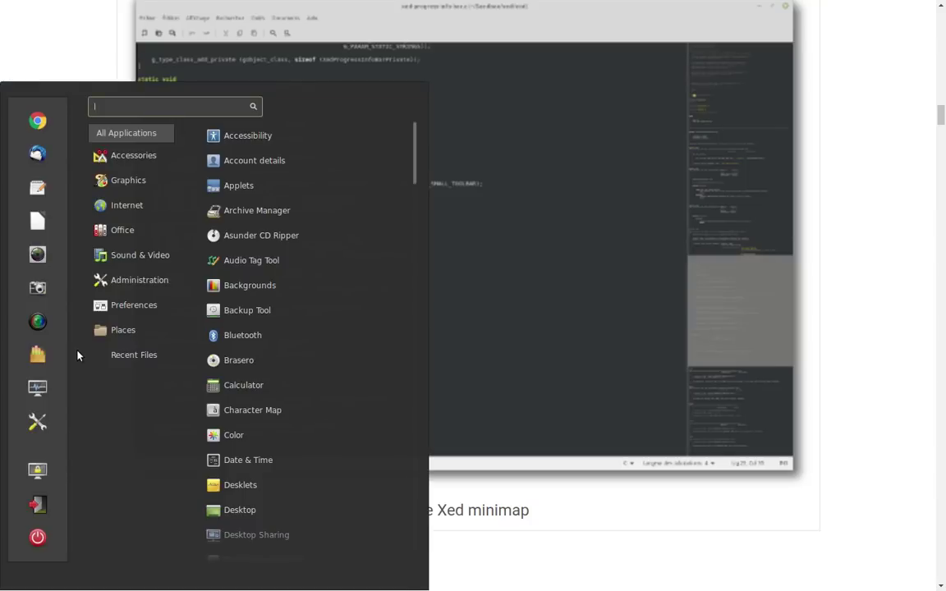
left_click(33, 261)
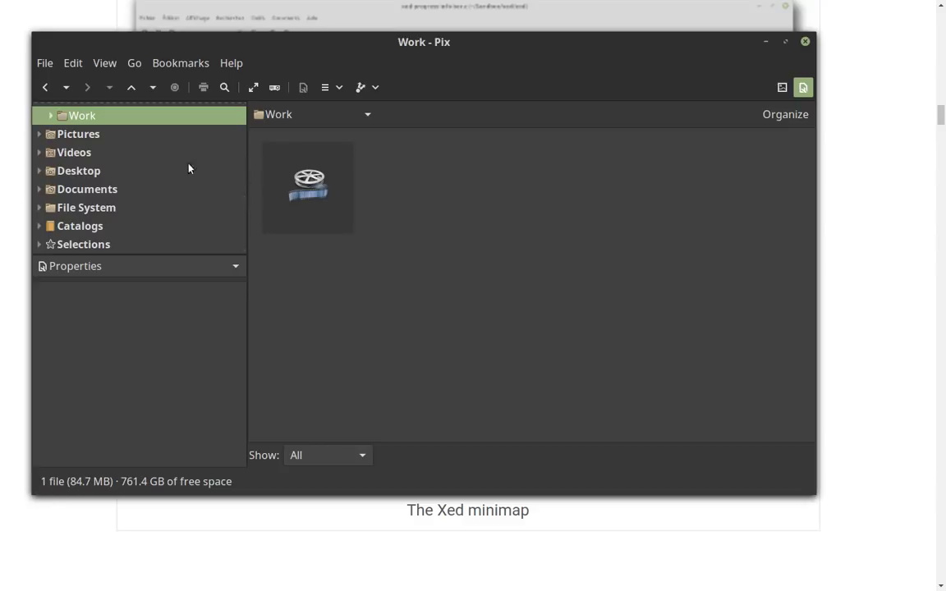
left_click(149, 134)
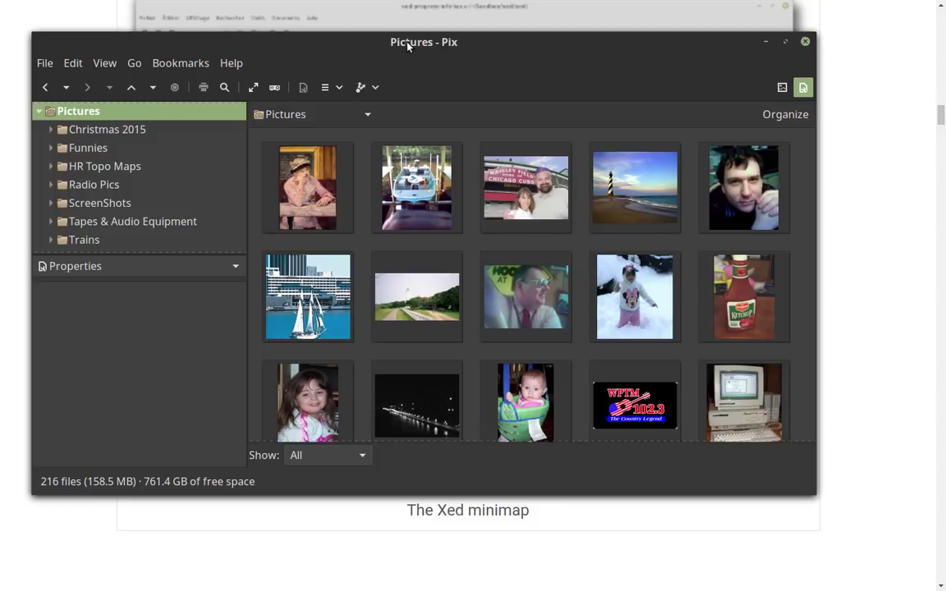
left_click(805, 42)
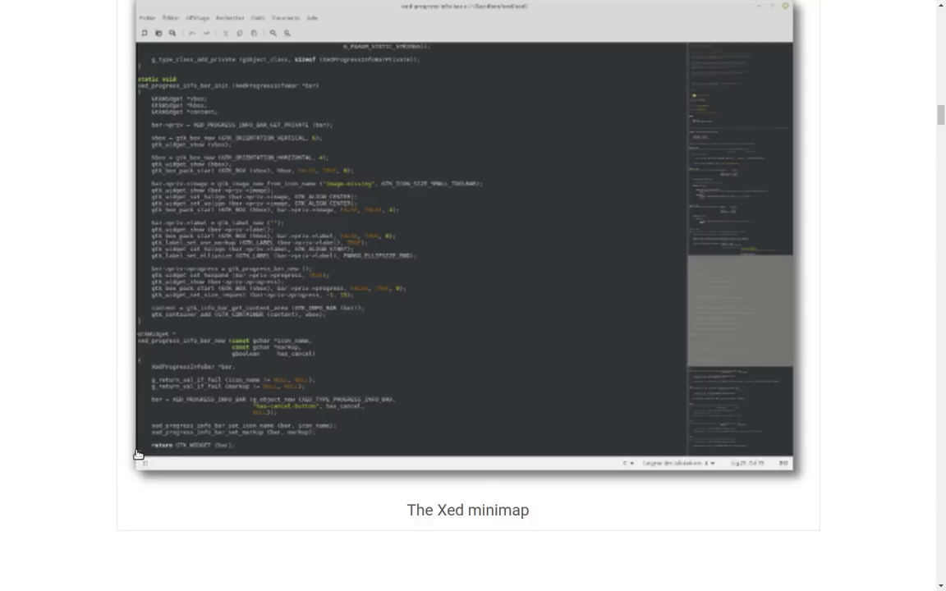
- Read the Xed minimap and Xreader notes in the blog and look over the sponsorship list
scroll(246, 469, "down", 6)
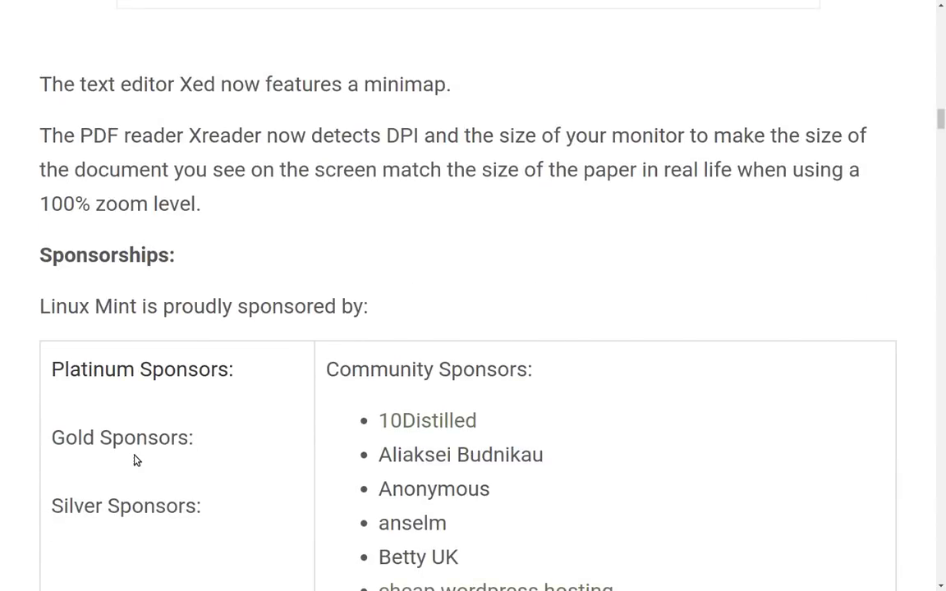
scroll(136, 460, "down", 3)
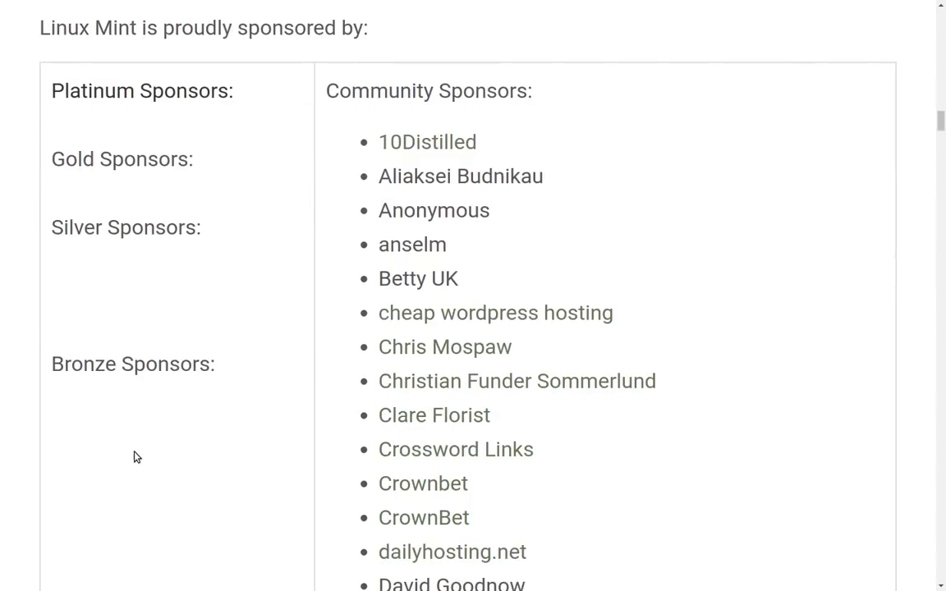
scroll(181, 412, "up", 1)
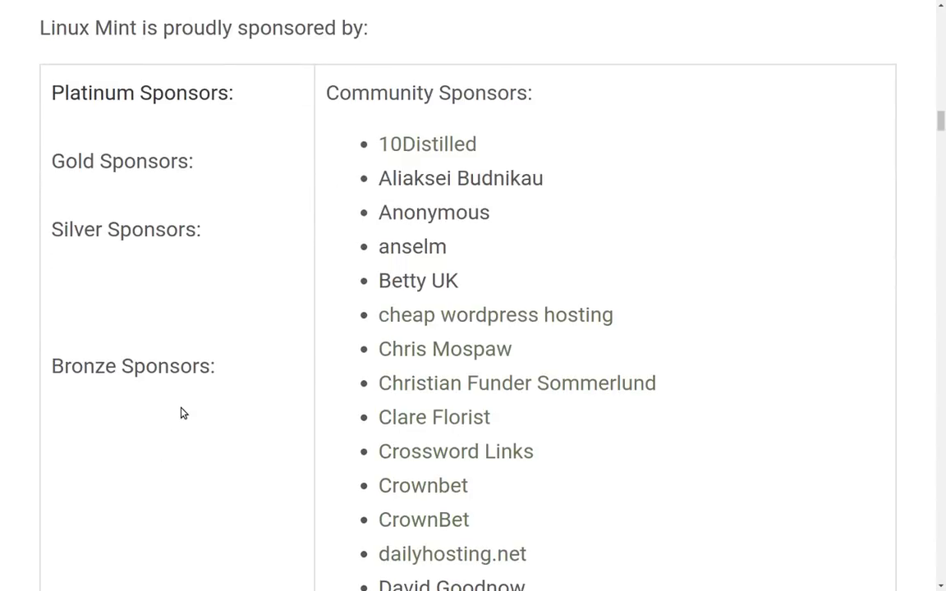
scroll(183, 413, "up", 5)
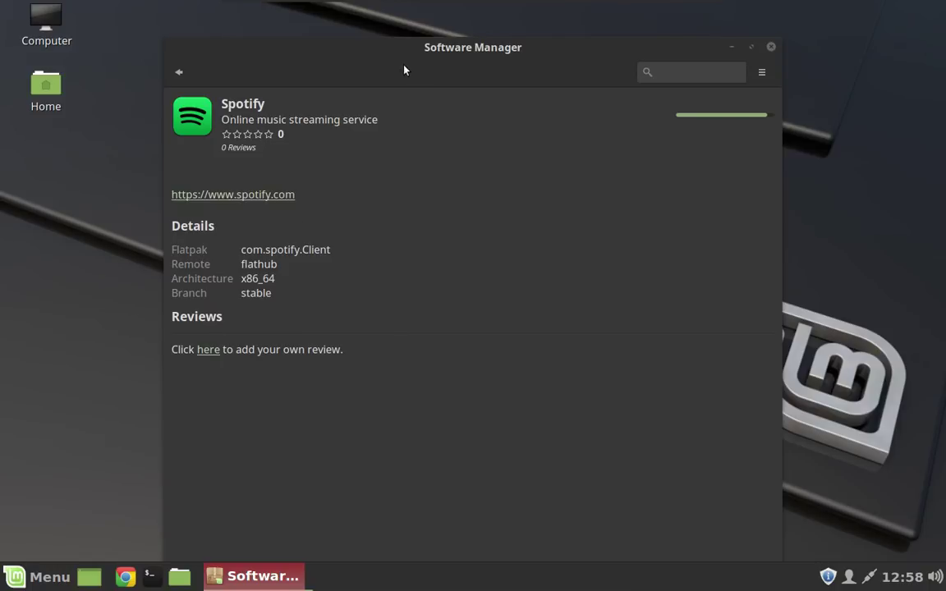
- Switch to the Linux Mint 18.3 desktop, minimize the Software Manager and launch Timeshift, entering the account password to authenticate
left_click_drag(379, 51, 358, 30)
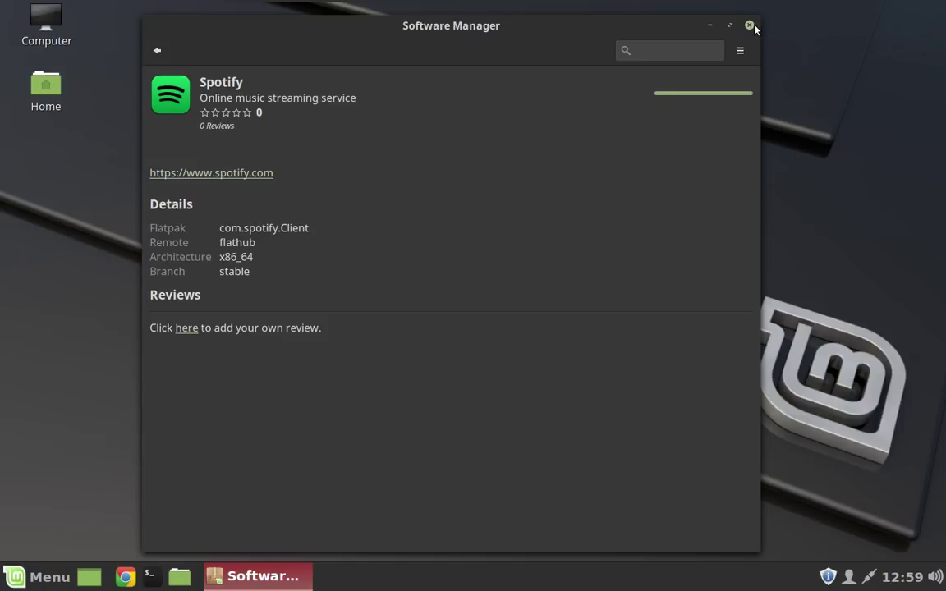
left_click(711, 26)
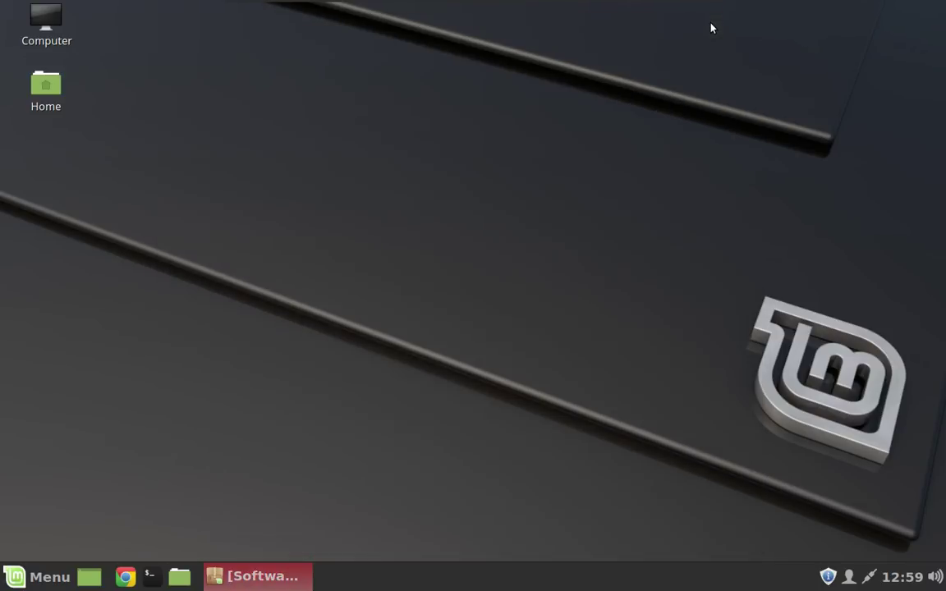
left_click(37, 577)
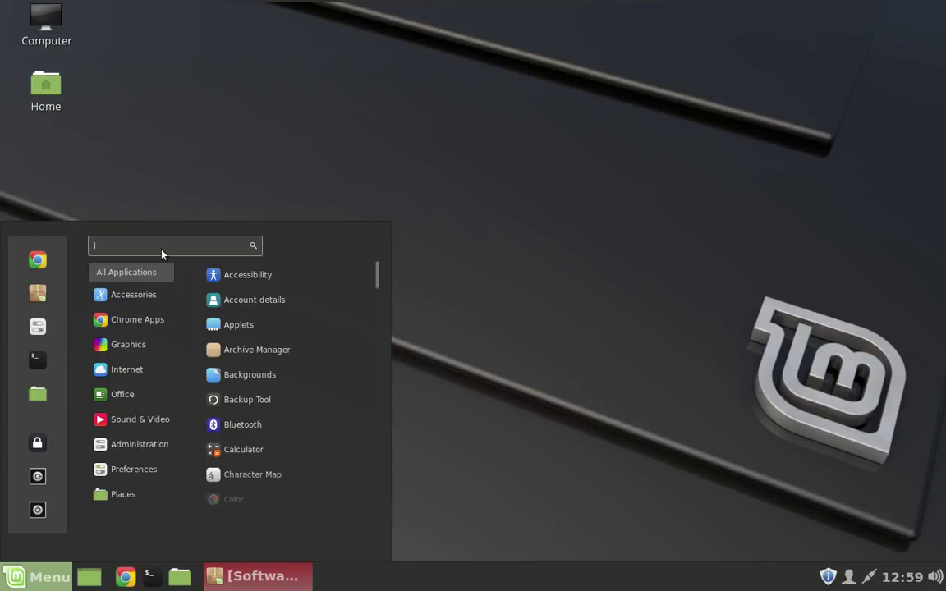
type("time")
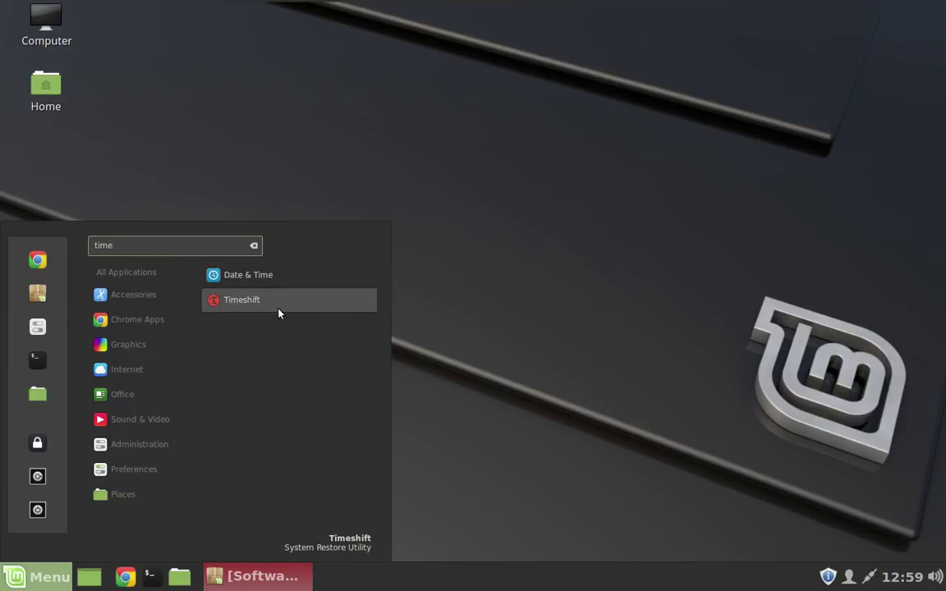
left_click(278, 309)
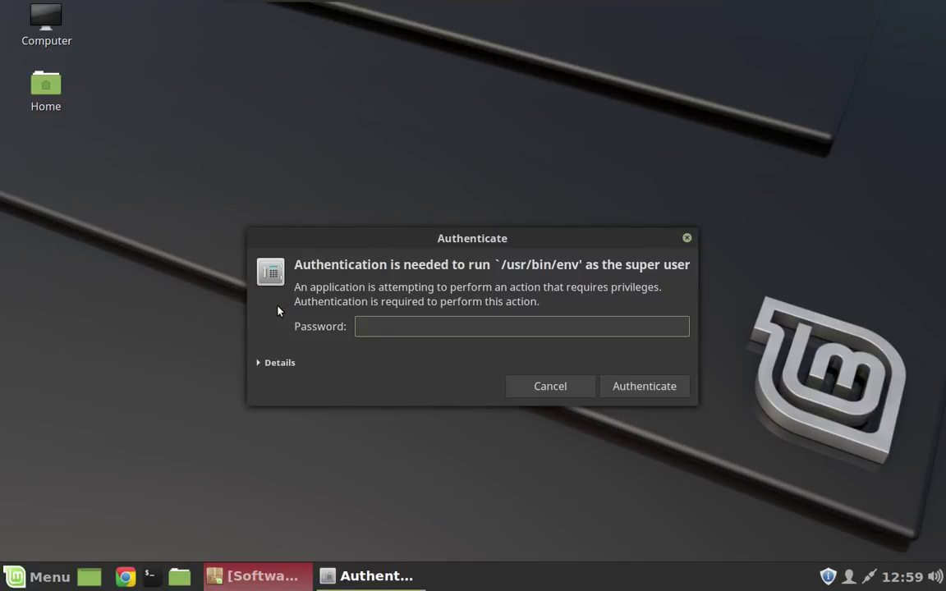
type("*********")
key("Return")
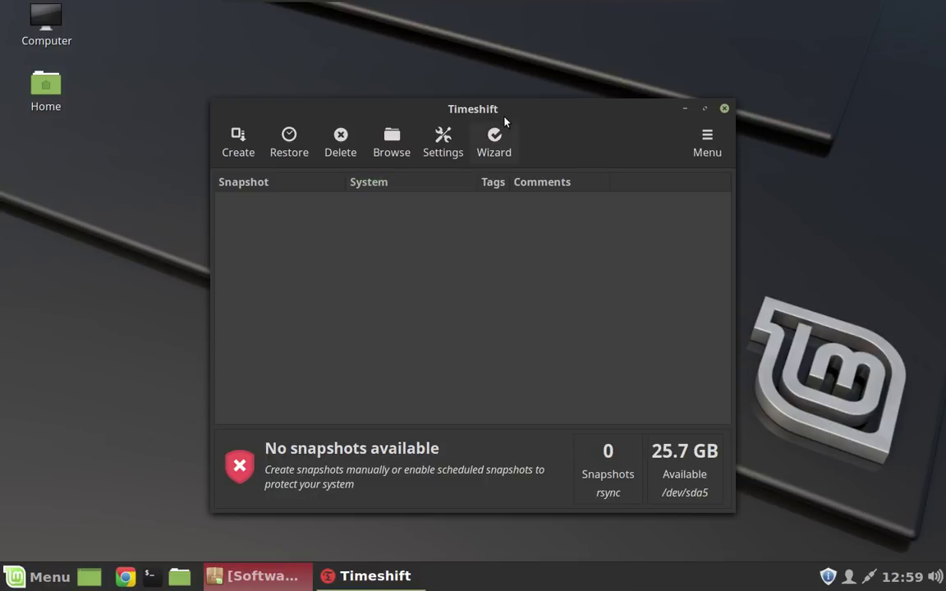
- Start the Timeshift setup wizard, read the RSYNC snapshot description and accept RSYNC as the snapshot type
left_click(493, 137)
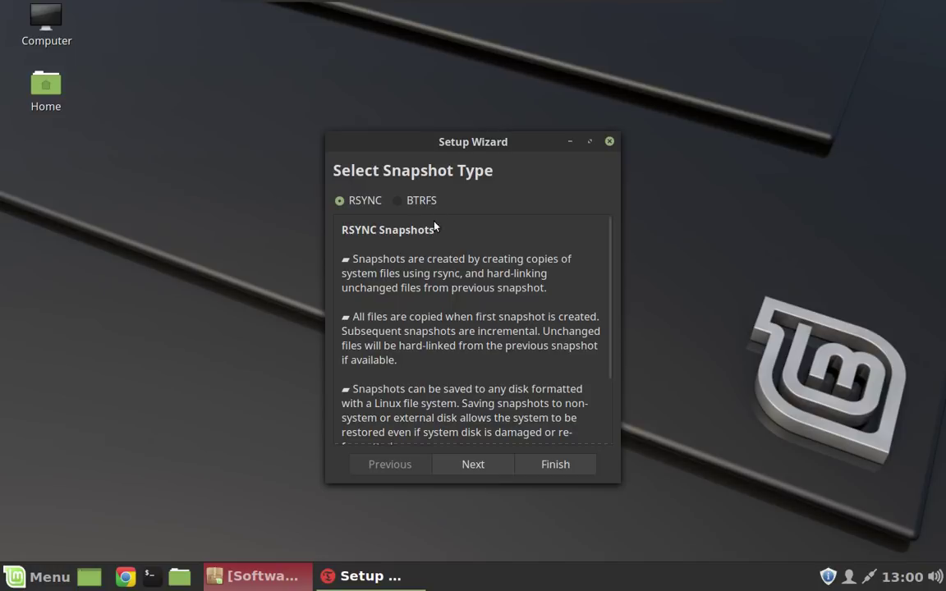
scroll(458, 295, "down", 3)
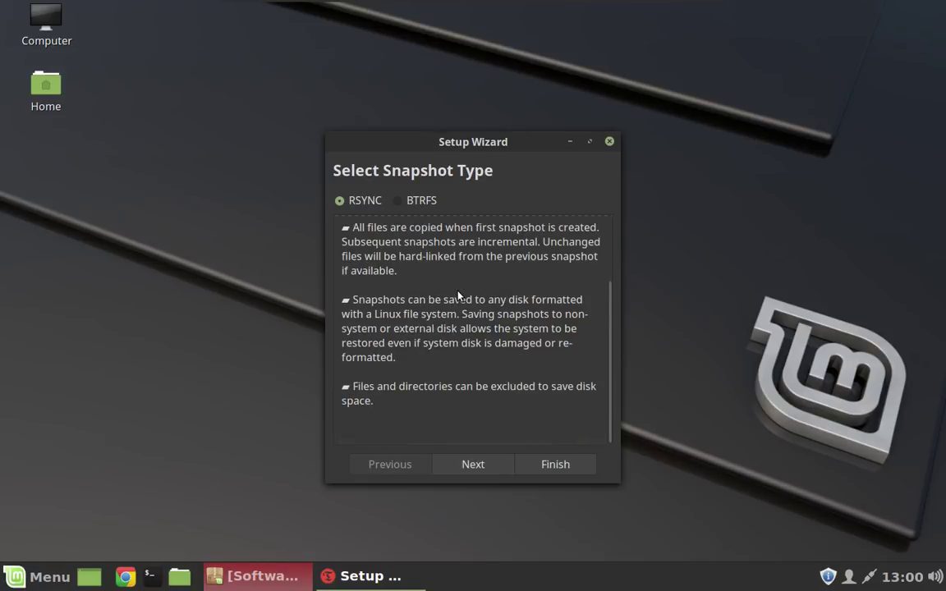
scroll(459, 293, "up", 3)
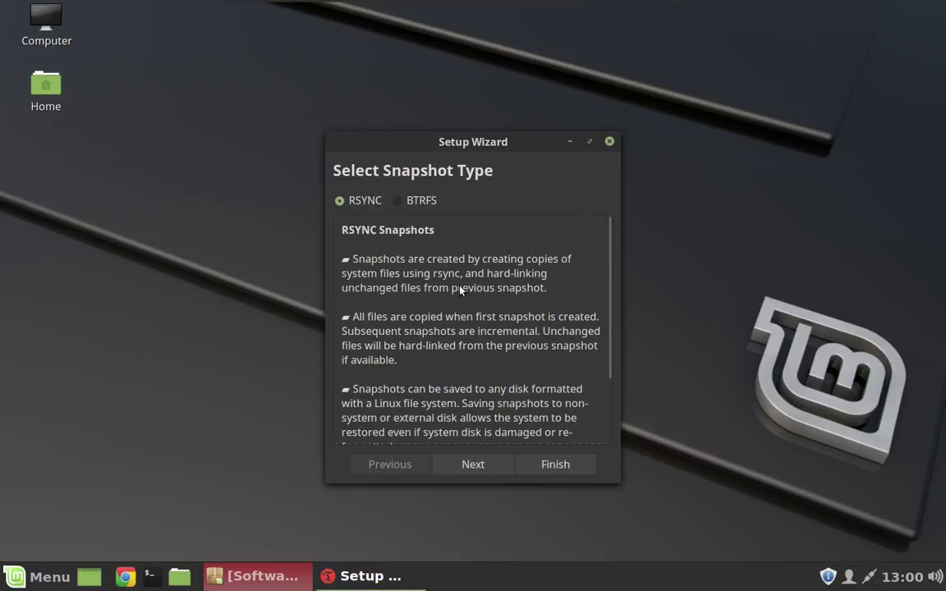
scroll(460, 291, "down", 3)
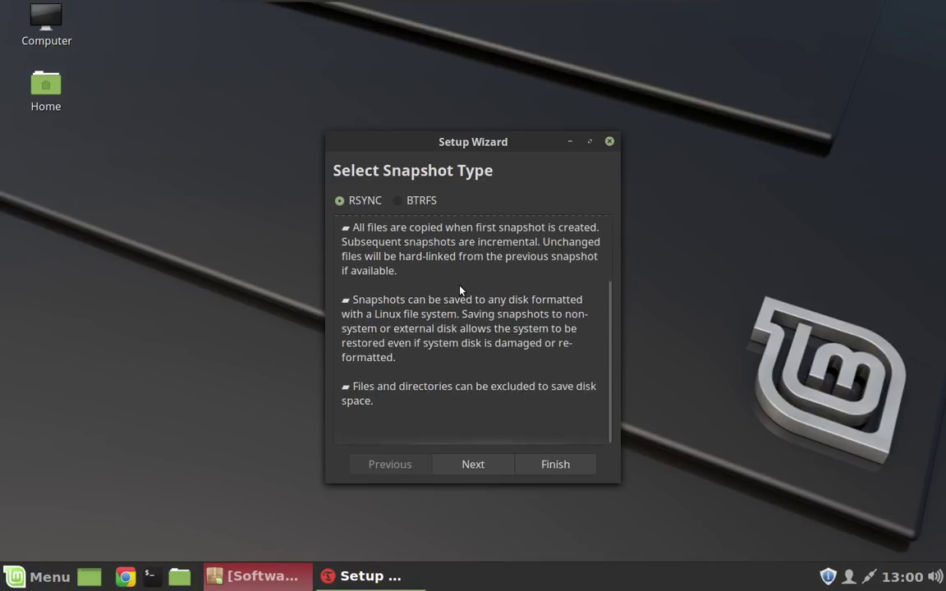
left_click(481, 470)
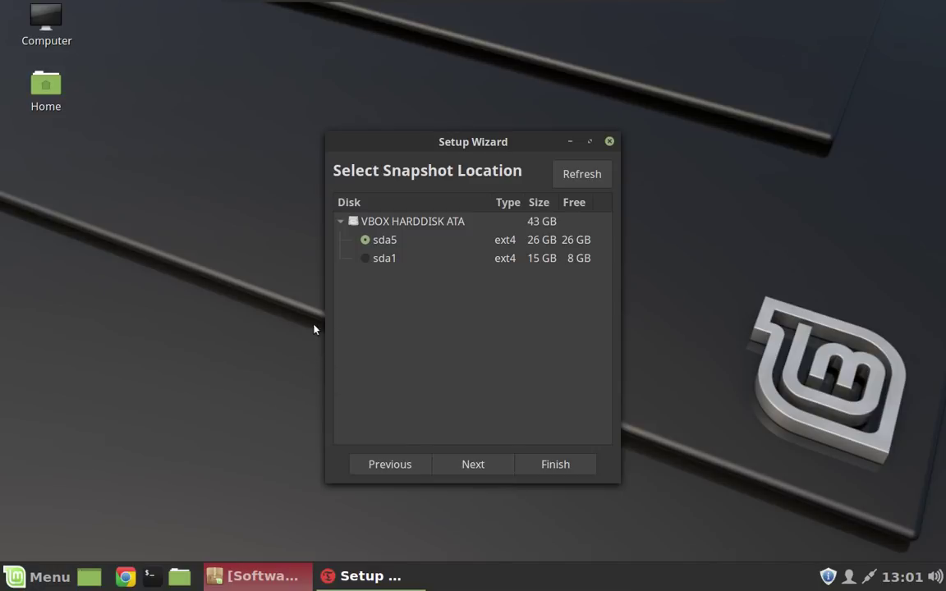
- Accept sda5 as the snapshot location, enable daily snapshots keeping 5 and finish the setup wizard
left_click(482, 470)
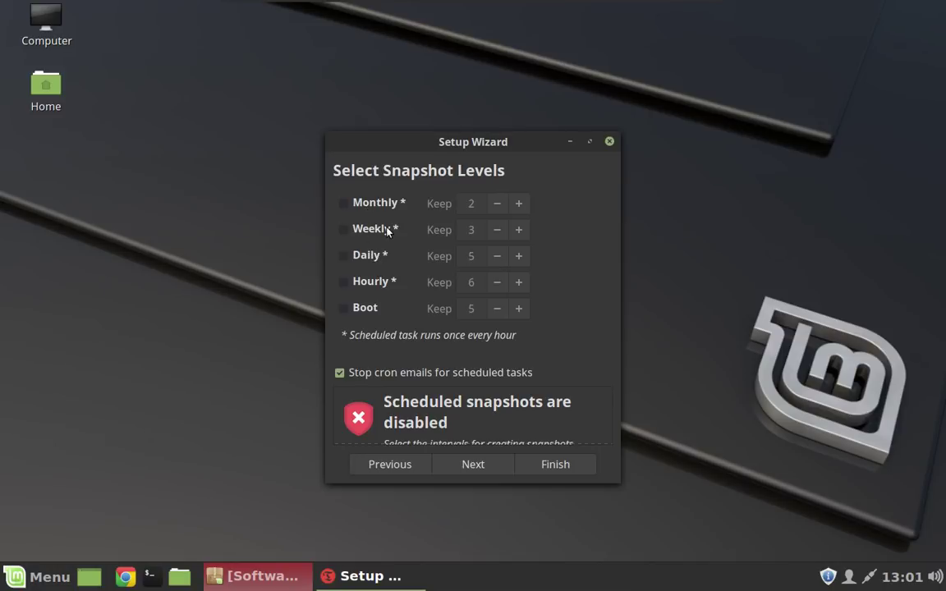
left_click(345, 263)
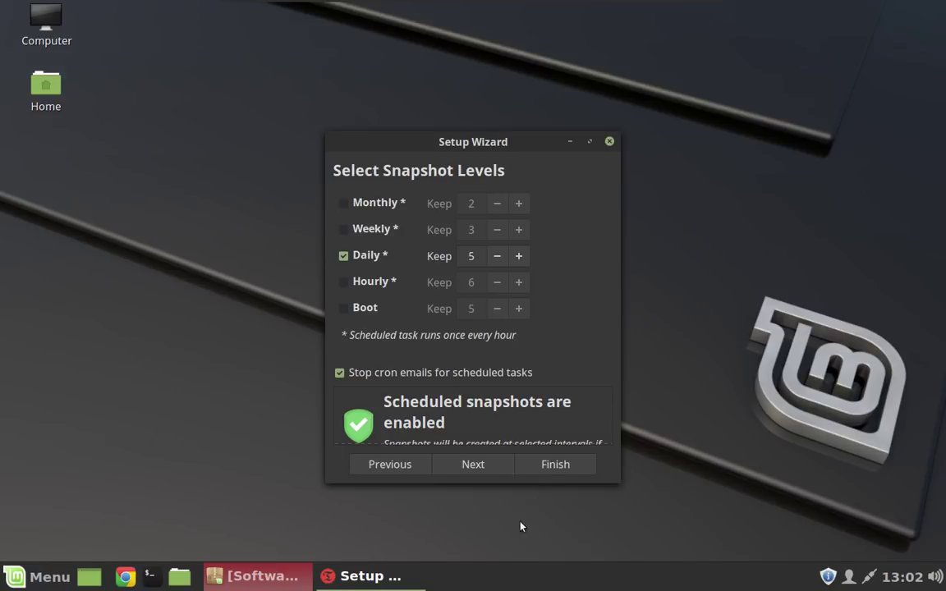
left_click(469, 467)
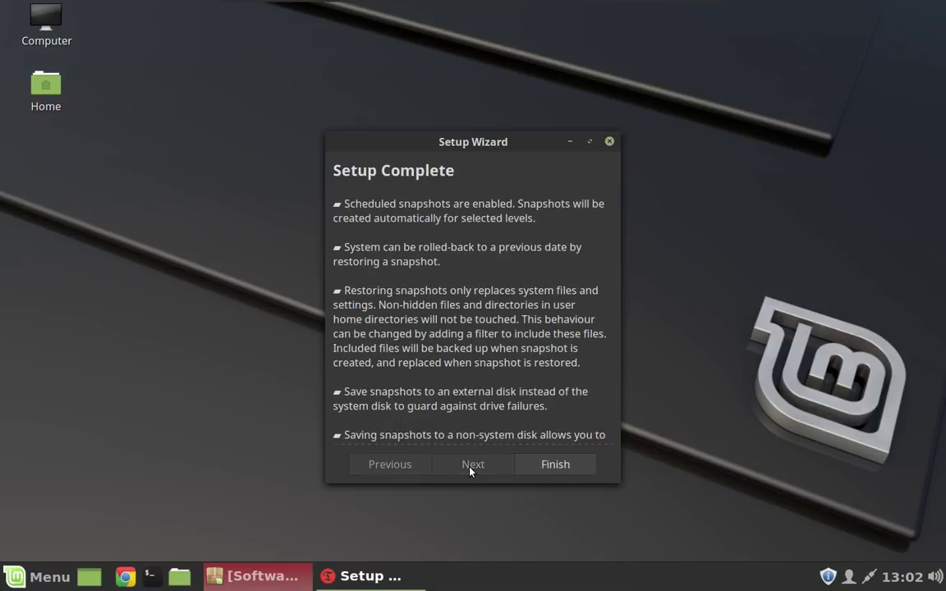
left_click(552, 466)
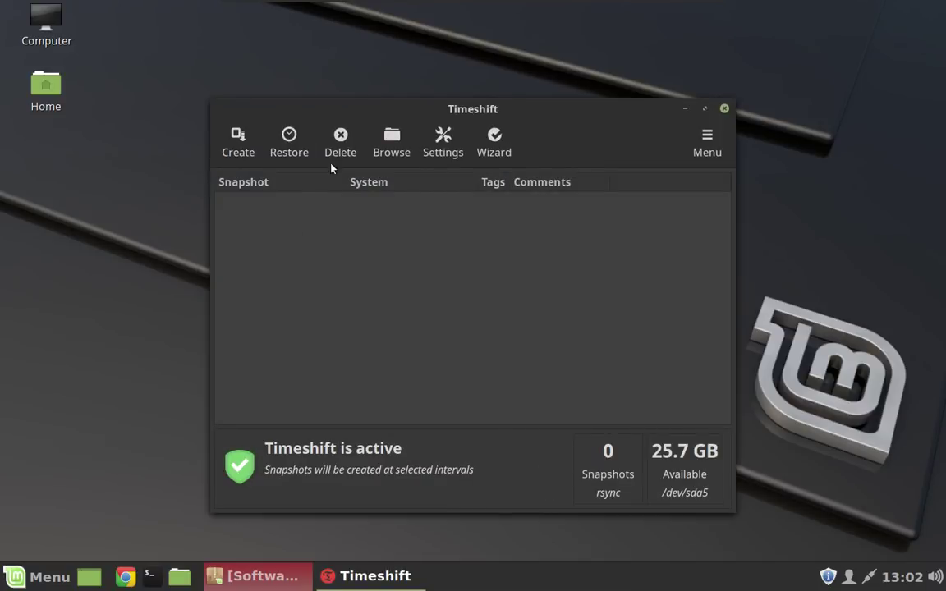
- Create a first system snapshot on demand and close the Software Manager's Spotify window while it is running
left_click(239, 141)
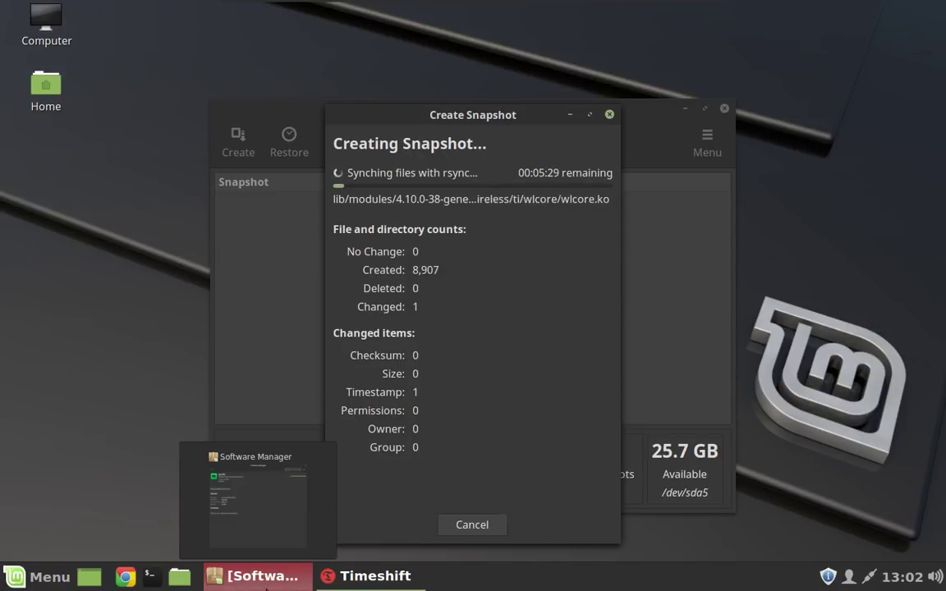
left_click(266, 579)
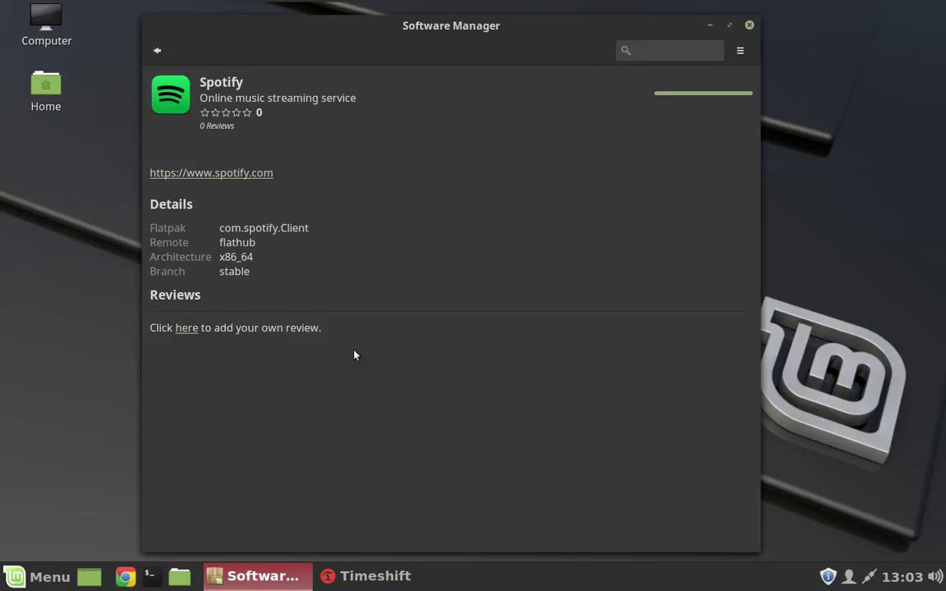
left_click(749, 26)
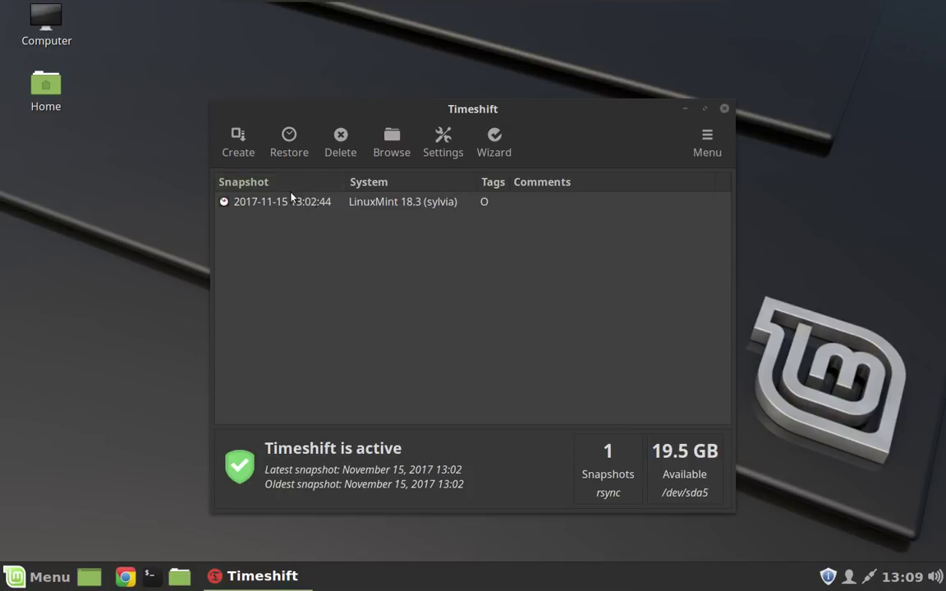
- Create a second system snapshot and try to restore without selecting a snapshot
left_click(240, 146)
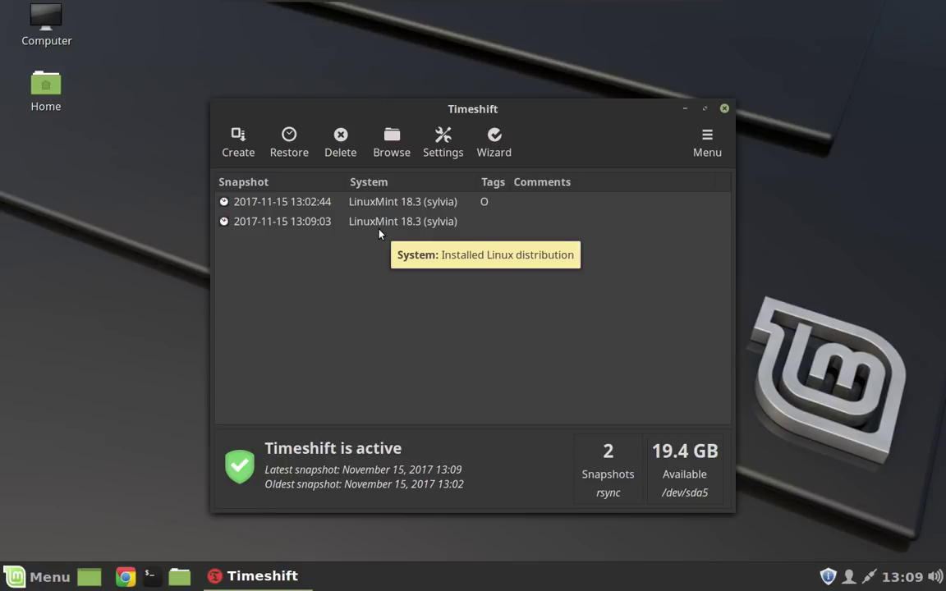
left_click(294, 153)
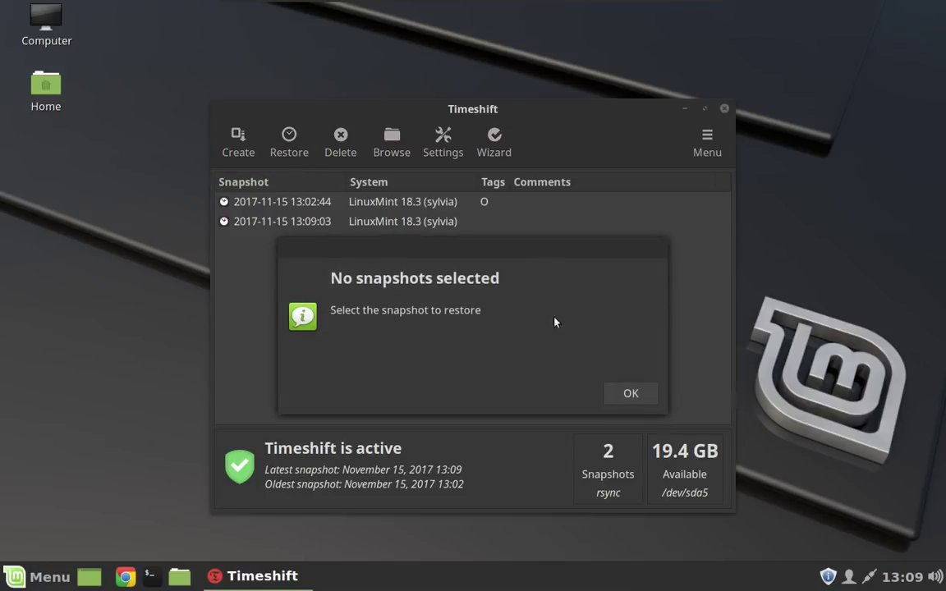
left_click(631, 394)
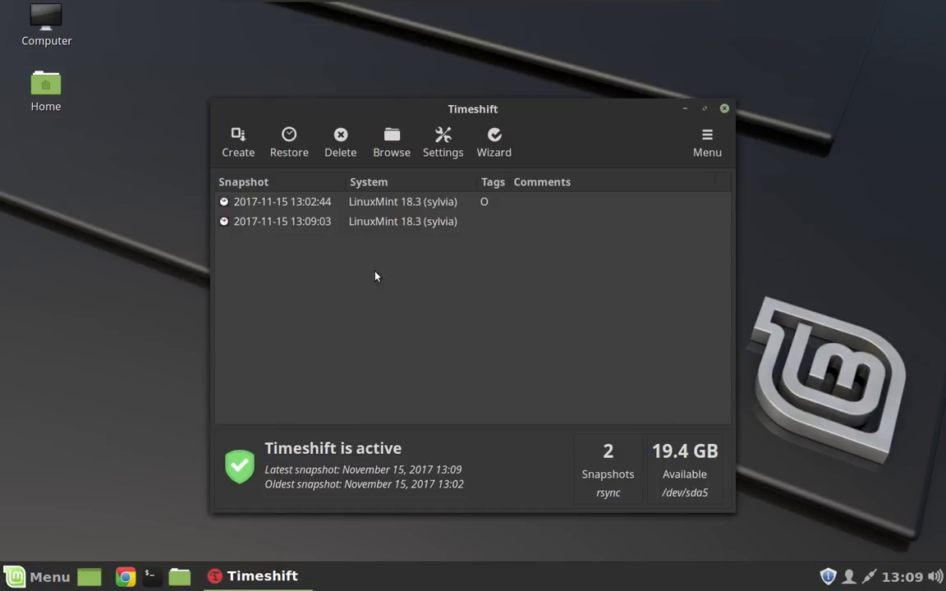
left_click(340, 202)
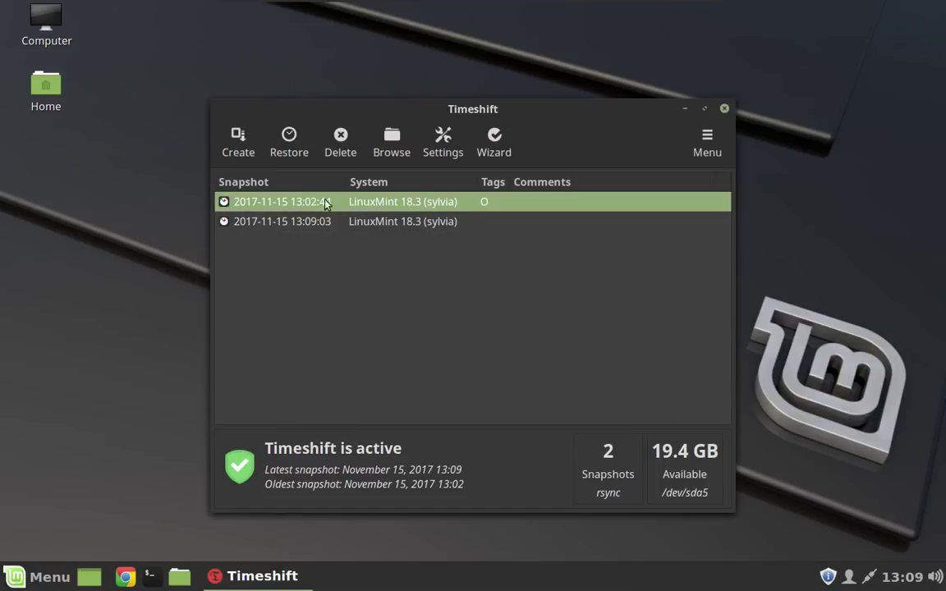
left_click(289, 144)
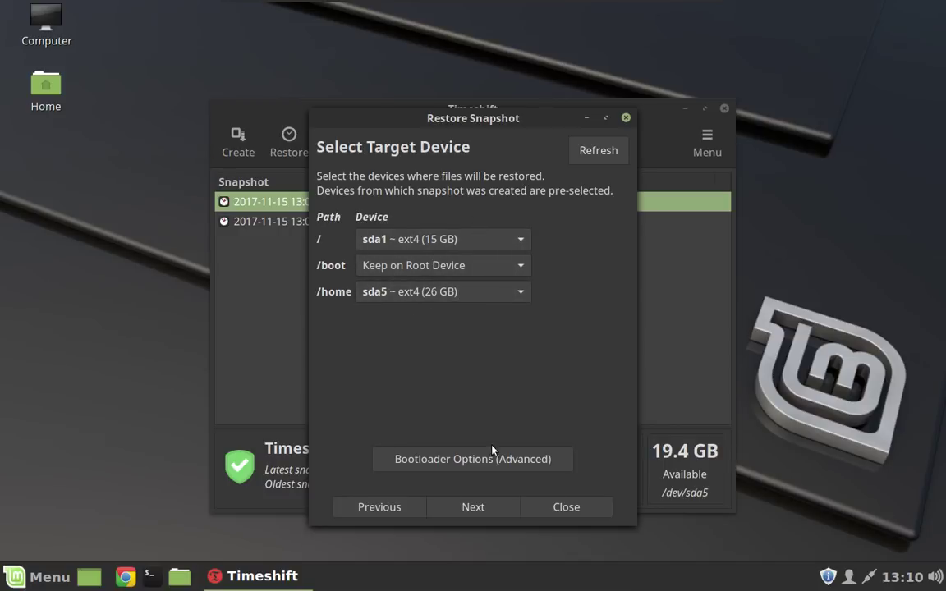
left_click(627, 119)
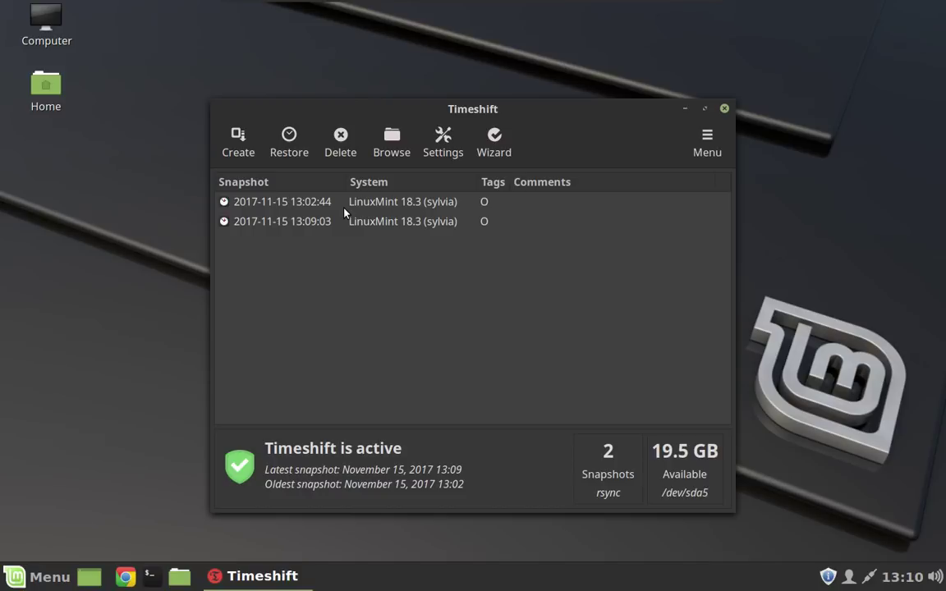
- Browse the file system to /home/timeshift/snapshots, examine the stored snapshot folders and close the file manager
left_click(45, 77)
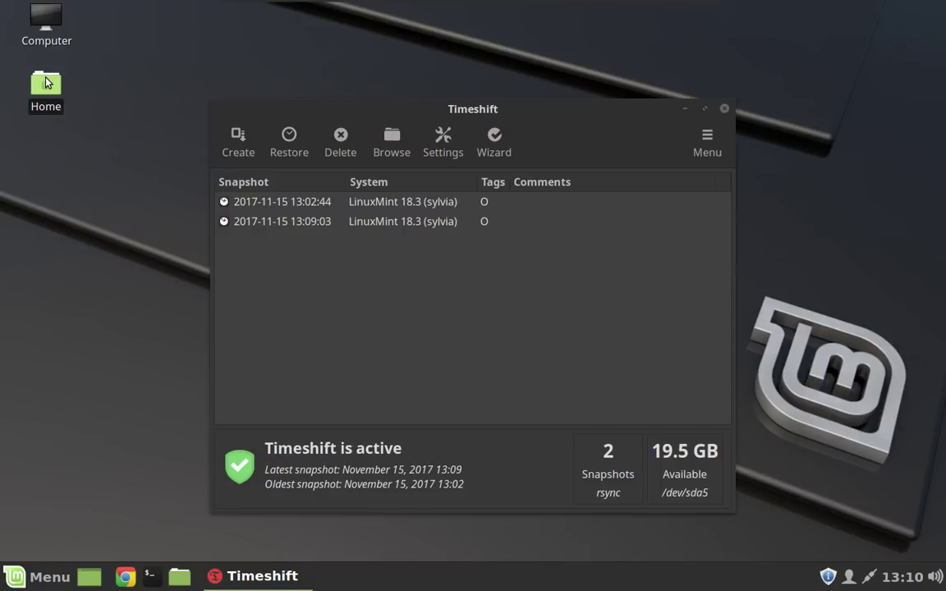
left_click(74, 104)
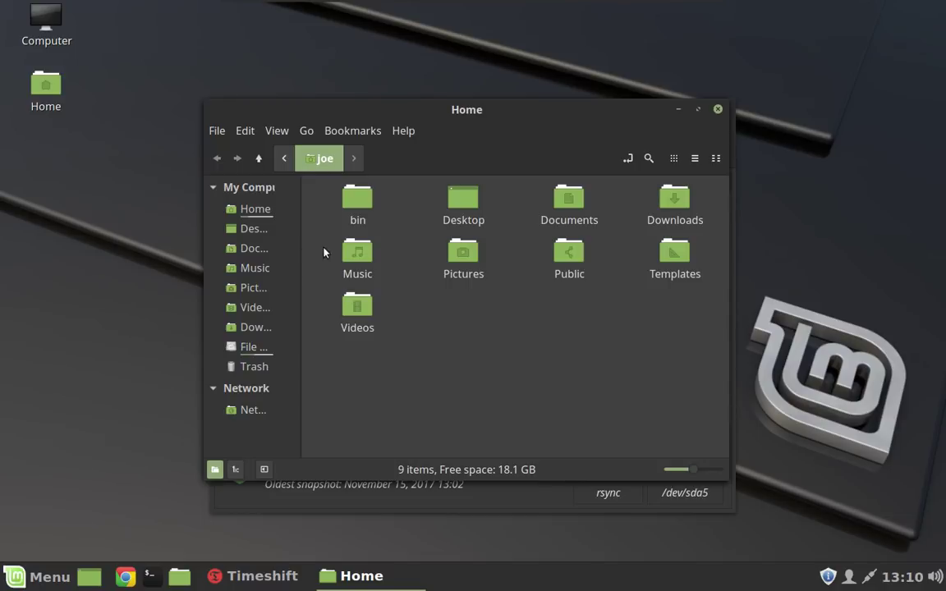
left_click(348, 253)
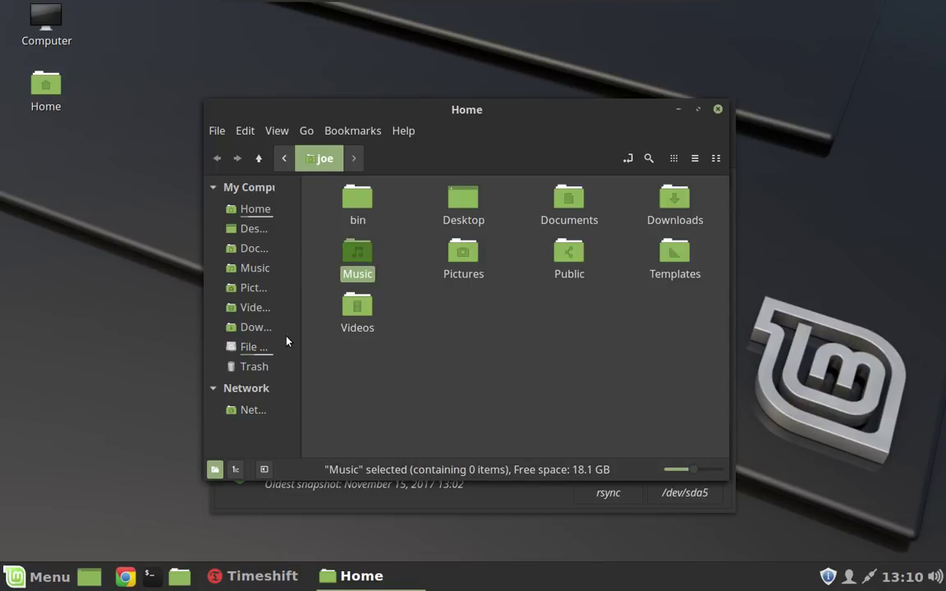
left_click(247, 365)
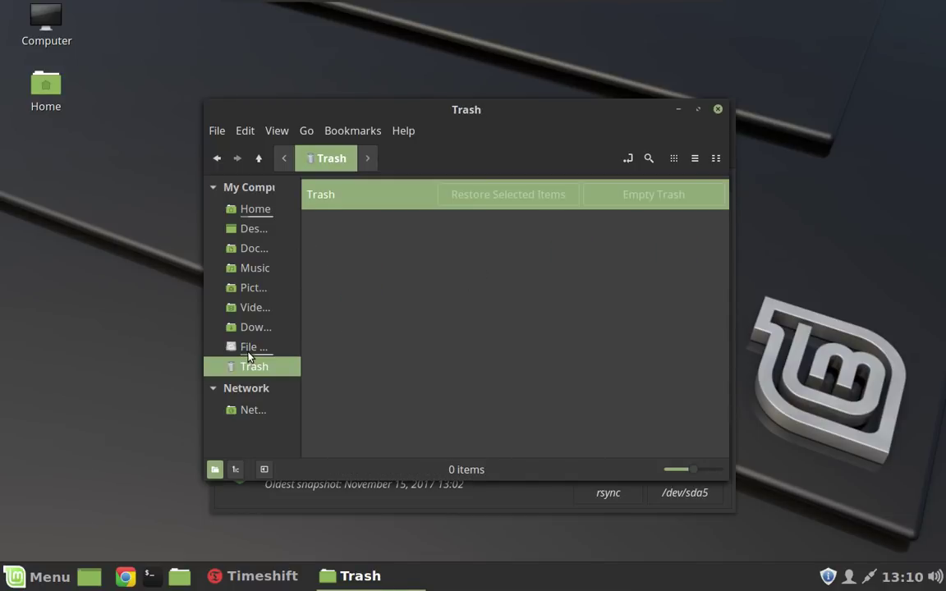
left_click(249, 349)
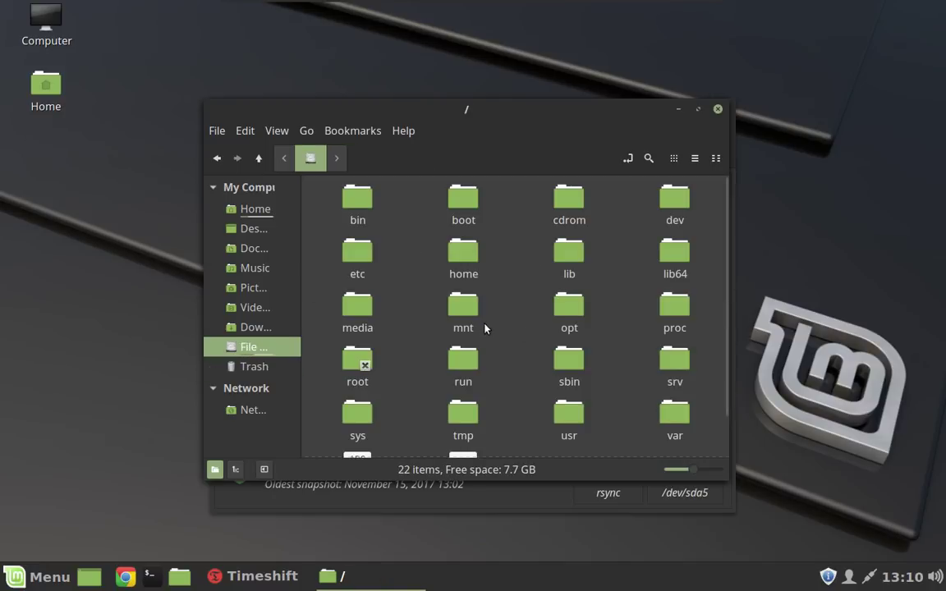
double_click(457, 258)
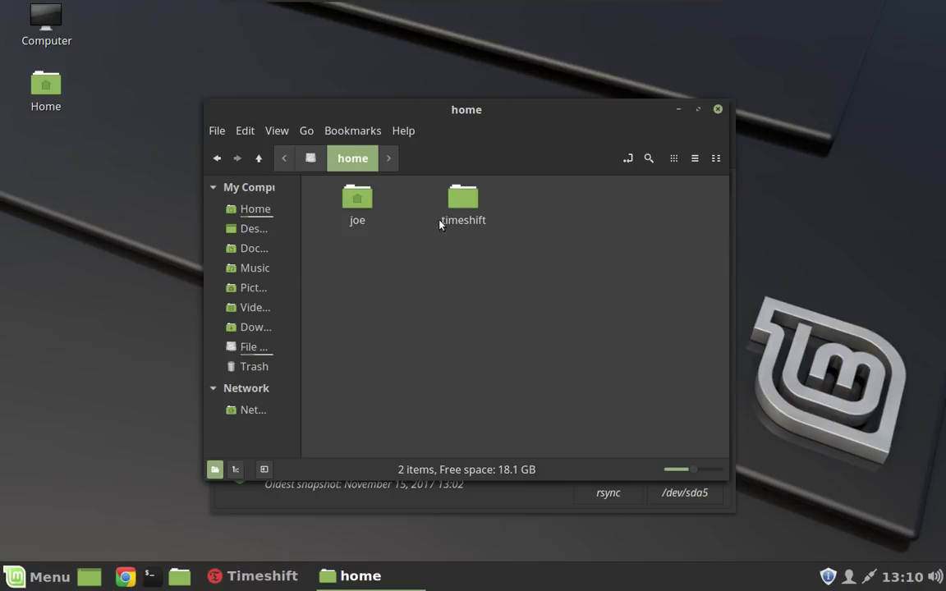
double_click(460, 211)
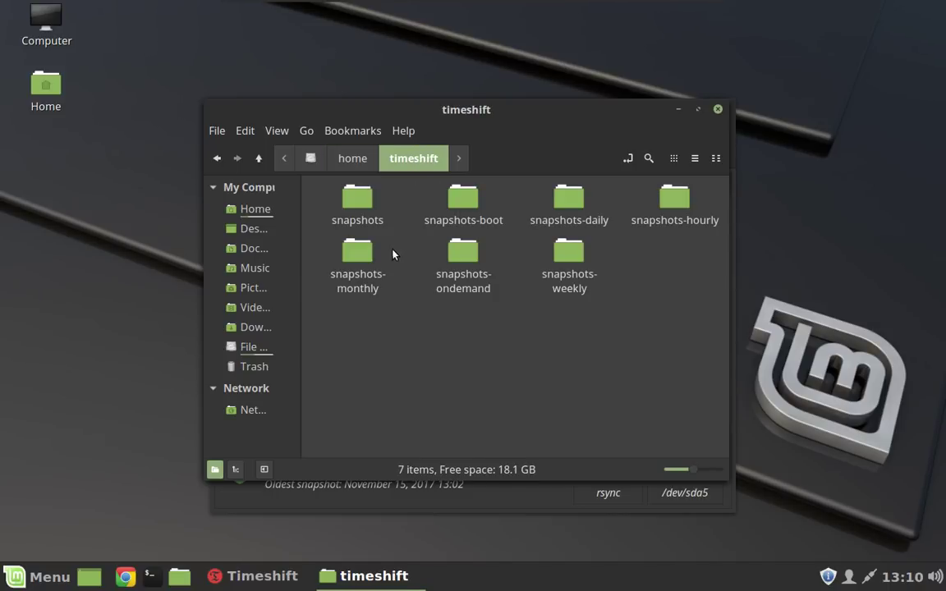
double_click(359, 220)
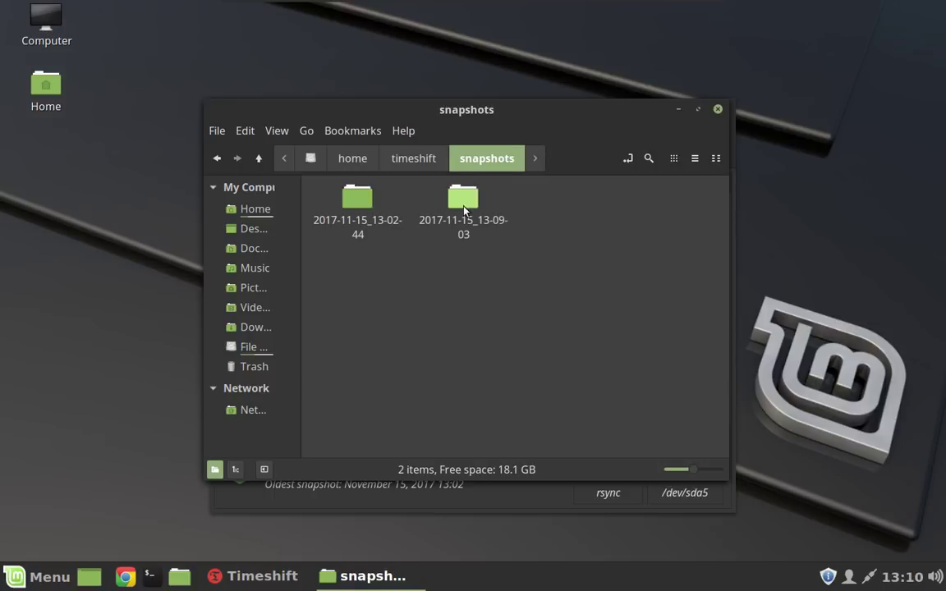
left_click(718, 110)
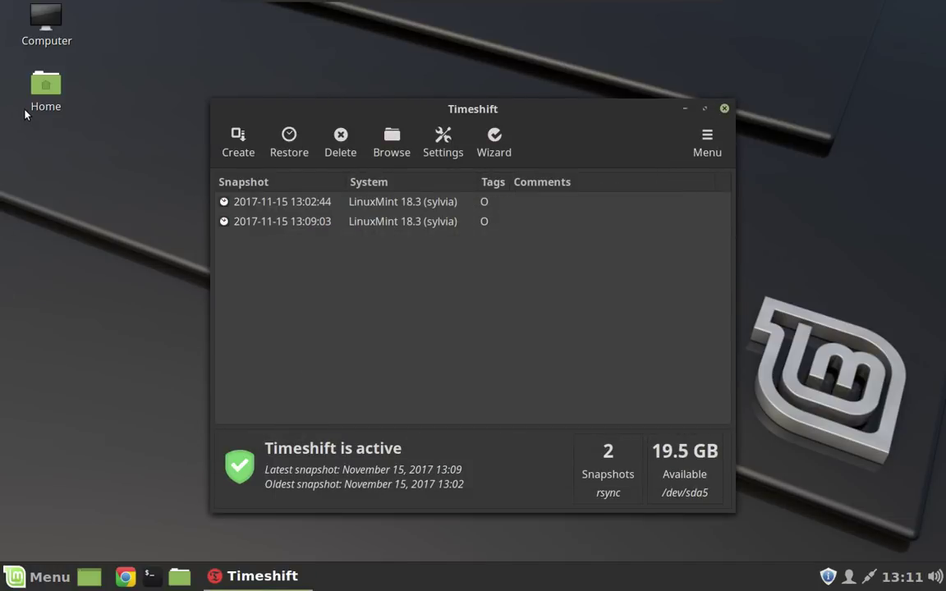
left_click(376, 29)
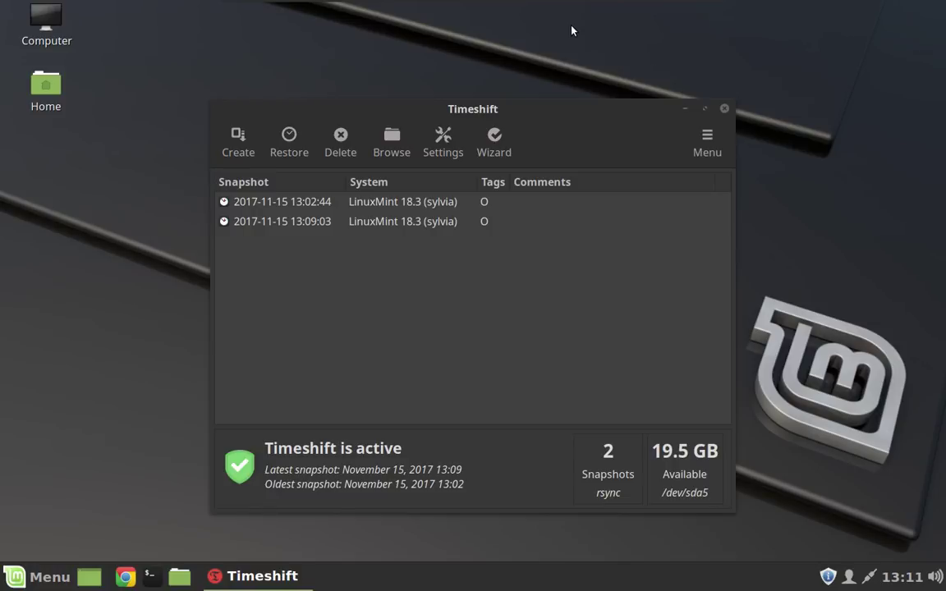
- Open a terminal, change to the /boot directory and list its files
key("ctrl+alt+t")
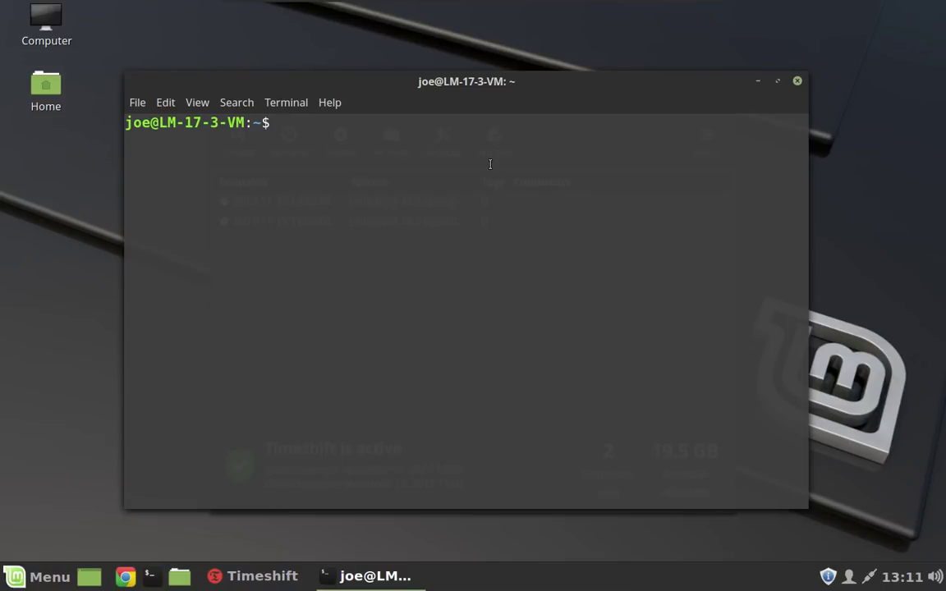
type("cd /boot")
key("Return")
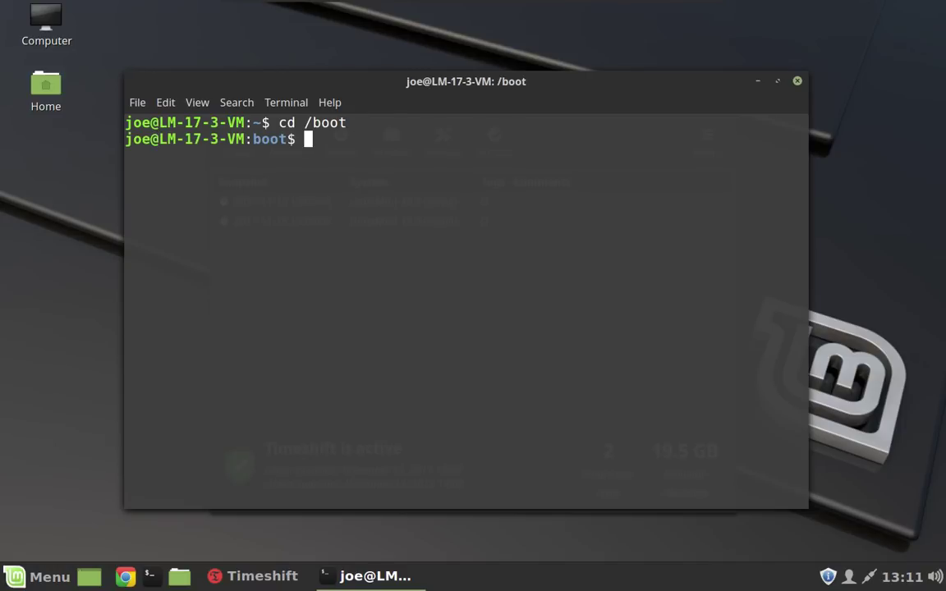
type("ls")
key("Return")
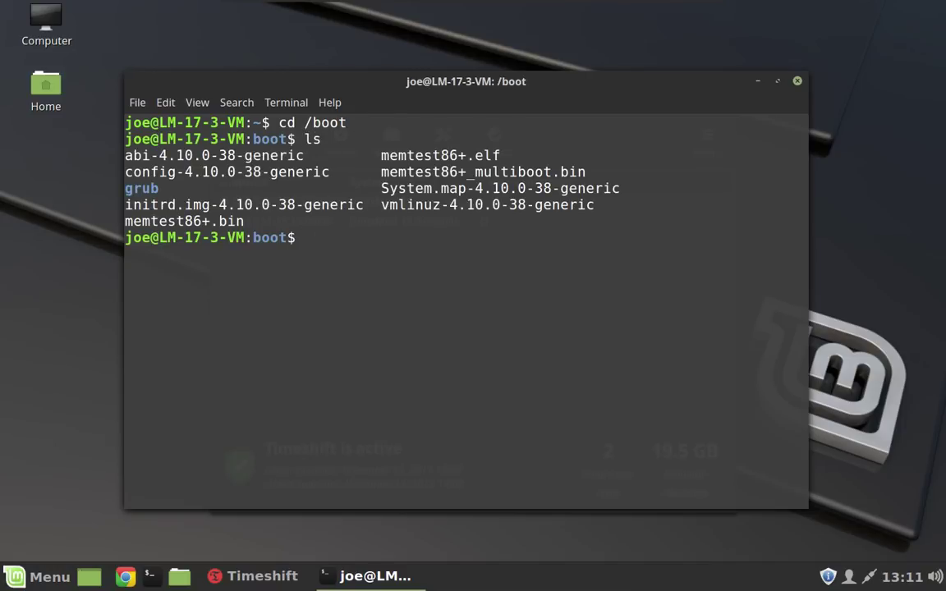
- Try running sudo rm -rf in /boot without a target, entering the account password for sudo
type("sudo rm ")
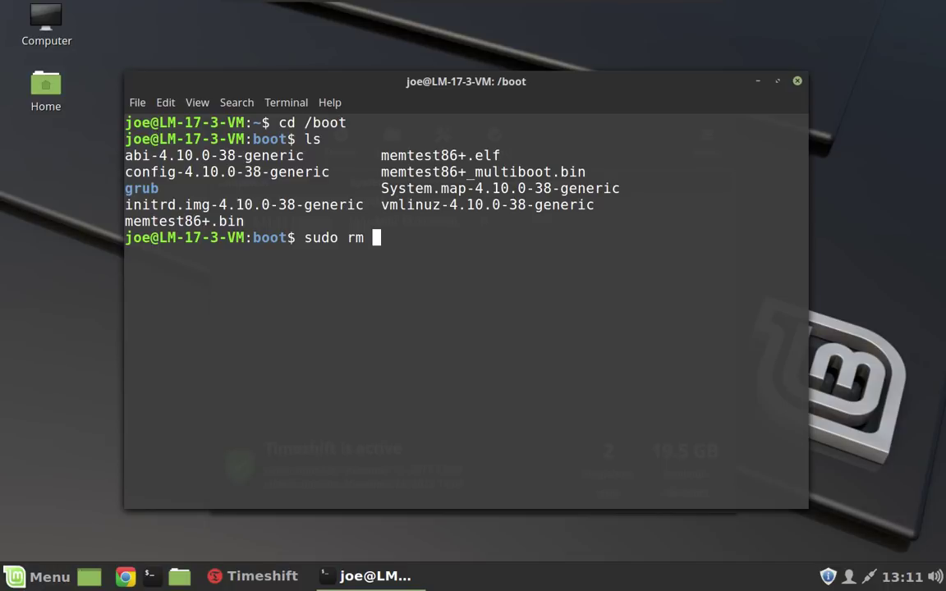
type("-rf")
key("Return")
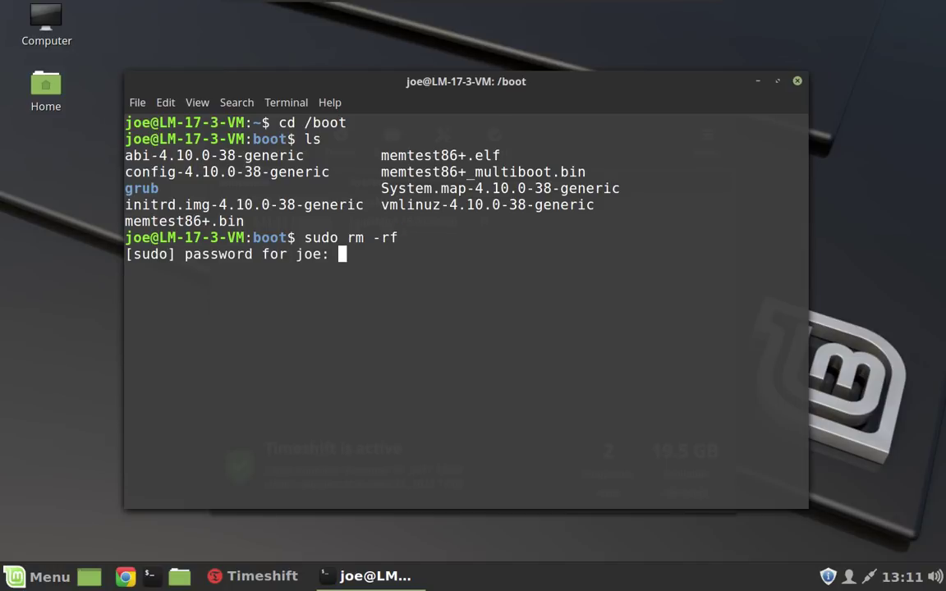
key("Return")
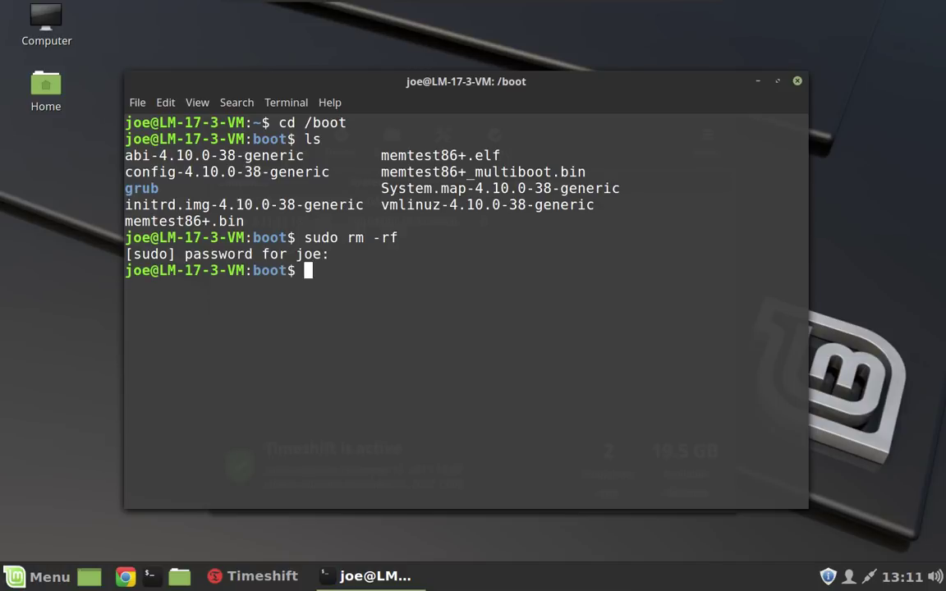
- List the contents of the root directory, return to /boot and list its files again
type("cd /")
key("Return")
type("ls")
key("Return")
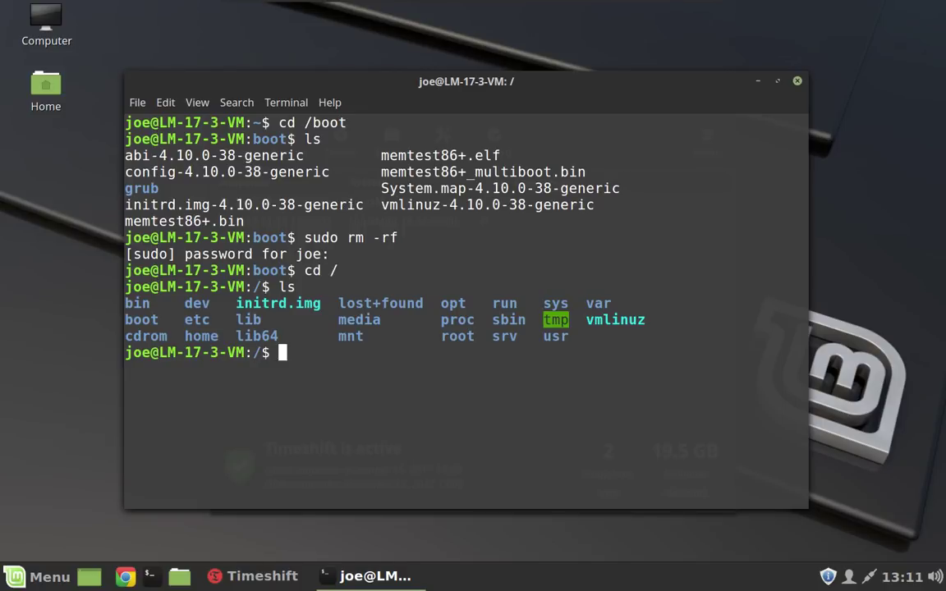
type("cd /boot")
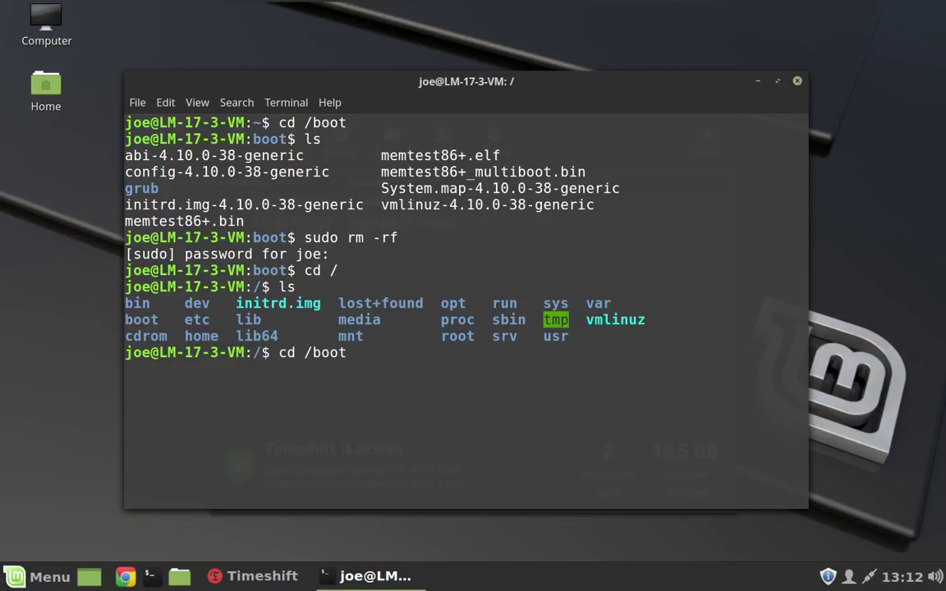
key("Return")
type("ls")
key("Return")
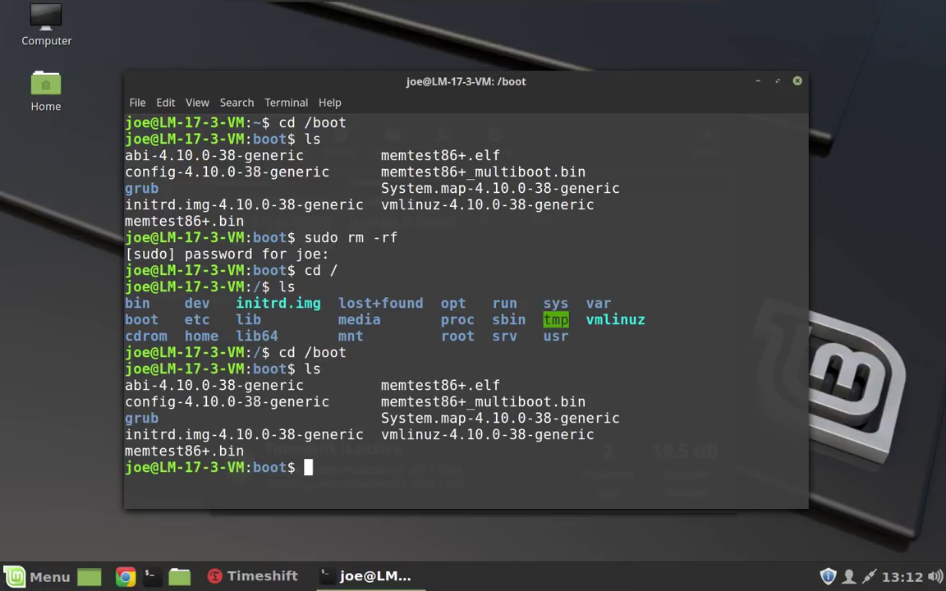
- Delete the files in /boot with sudo rm -f *
type("rm -f *")
key("Home")
type("sudo")
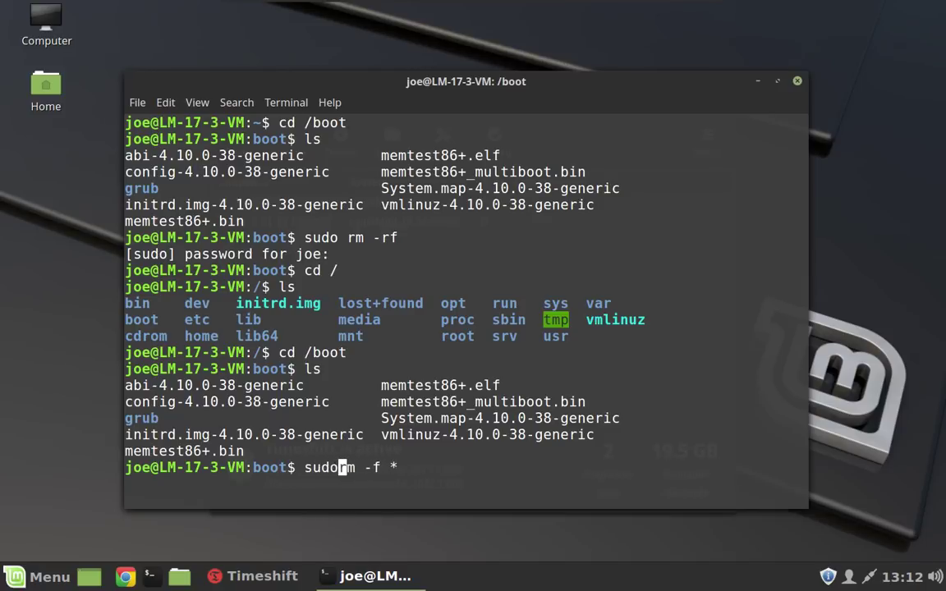
key("End")
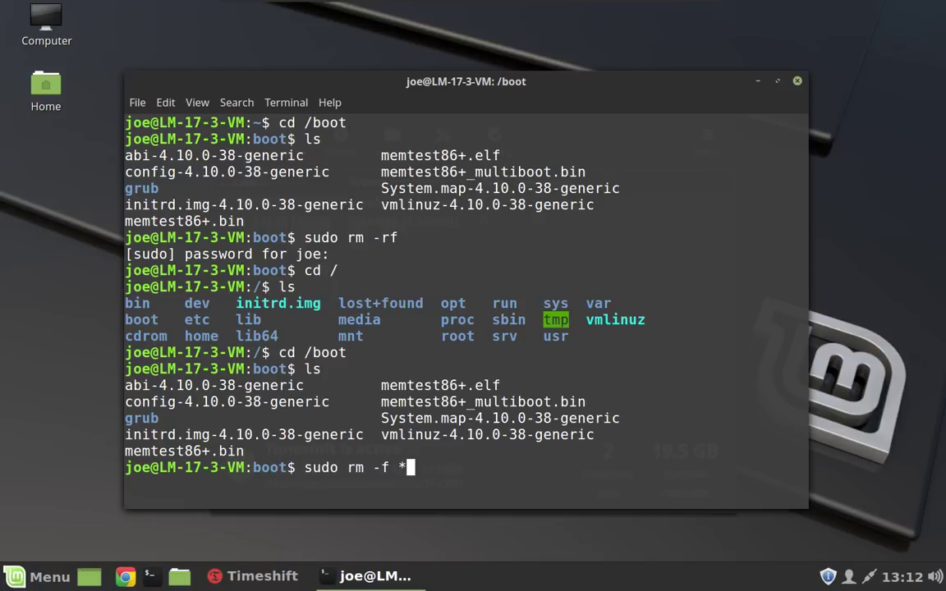
key("Return")
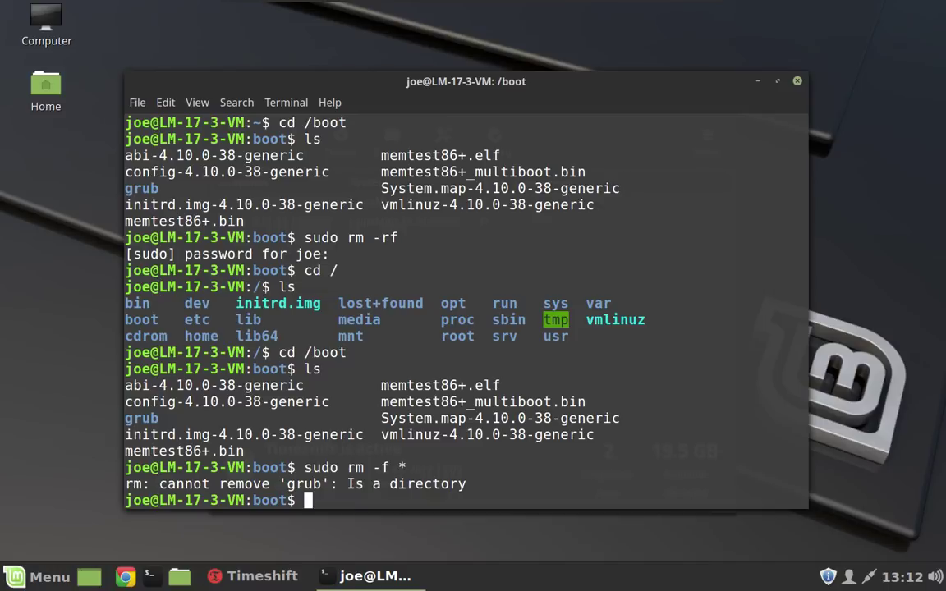
- Remove everything left in /boot, including the grub directory, with sudo rm -rf * and list the directory
key("Up")
key("Left")
key("Left")
key("Left")
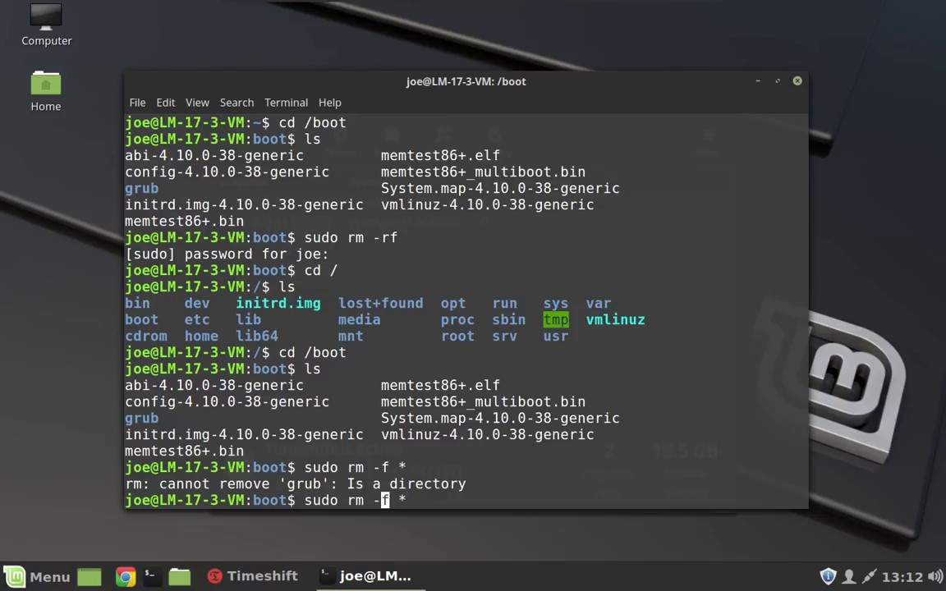
type("r")
key("Right")
key("Right")
key("Right")
key("Return")
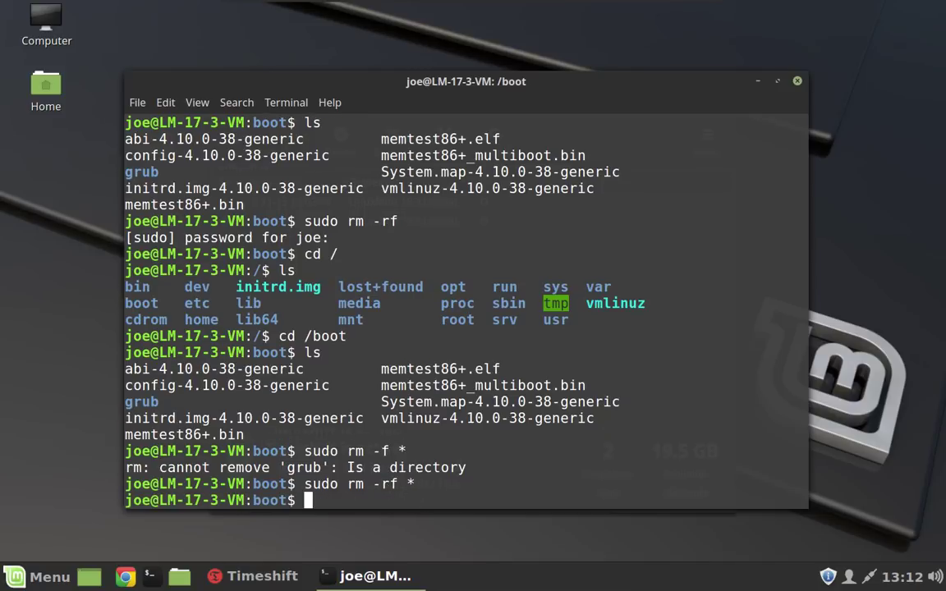
type("ls")
key("Return")
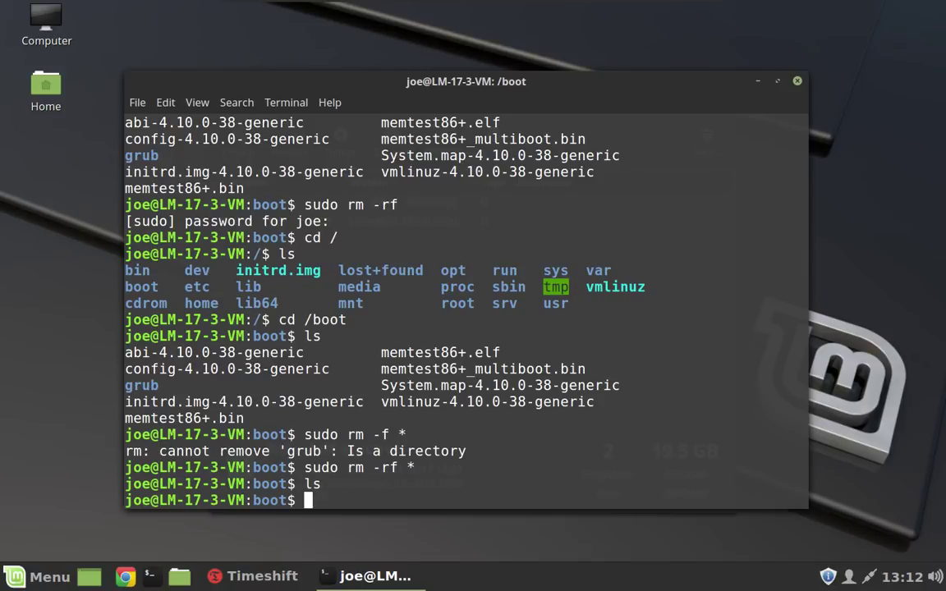
- Take the virtual machine out of full-screen mode and restart the Linux Mint guest system
key("ctrl+f")
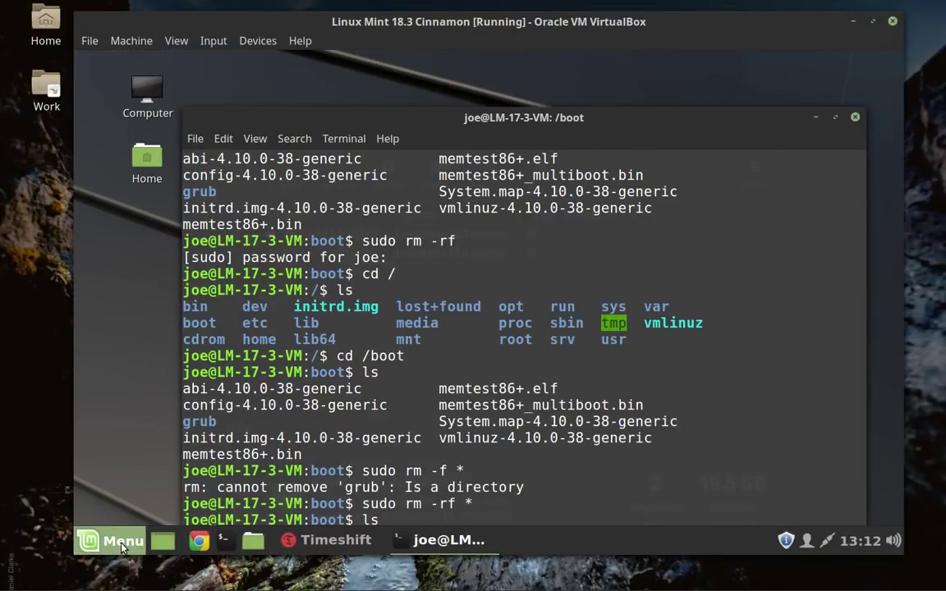
left_click(121, 545)
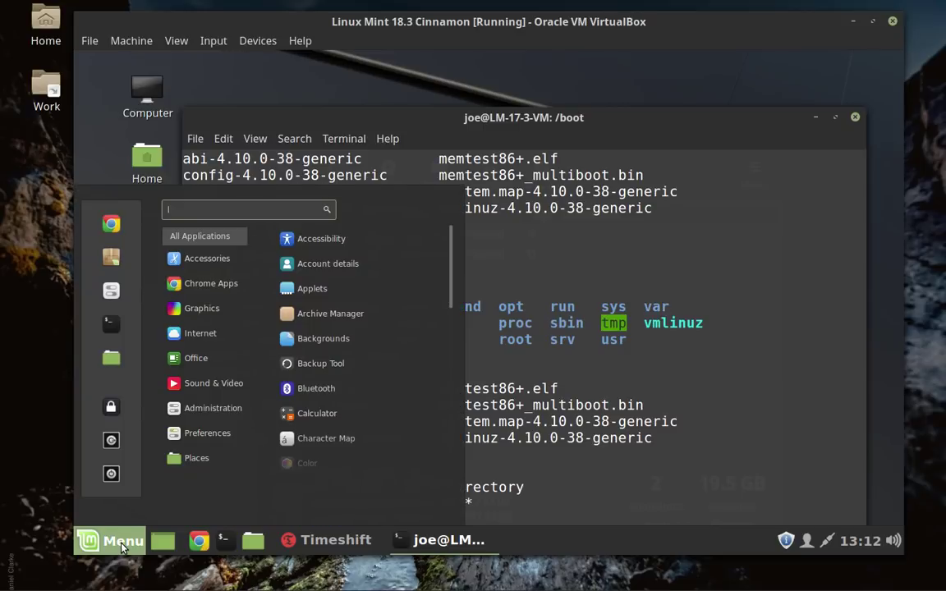
left_click(111, 473)
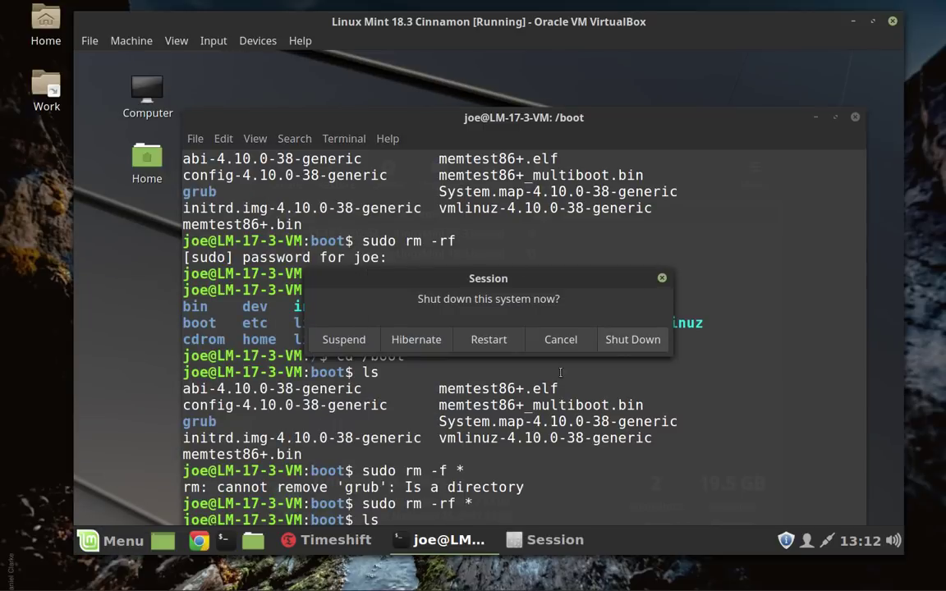
left_click(502, 349)
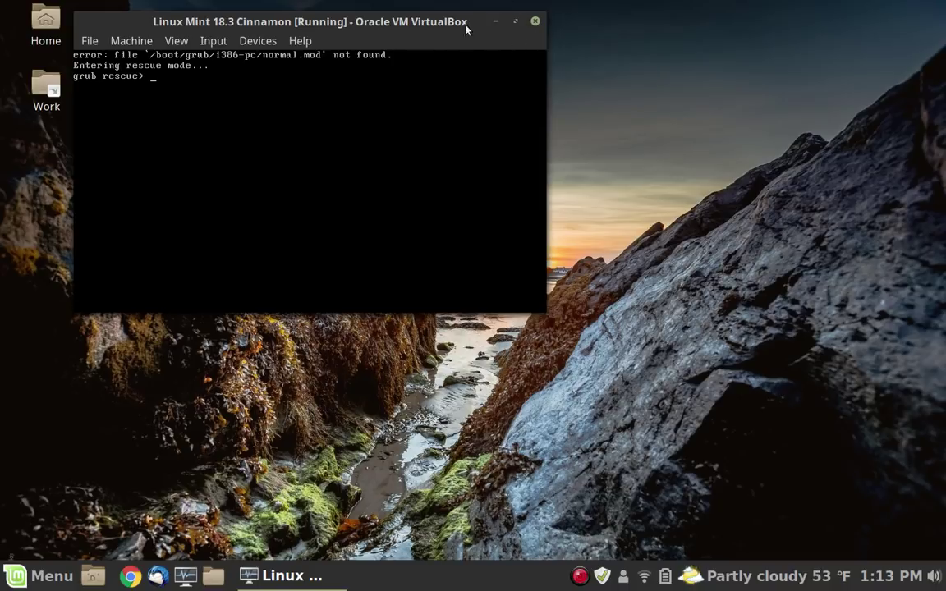
- Close the broken Linux Mint 18.3 Cinnamon virtual machine by powering it off
left_click_drag(461, 32, 561, 94)
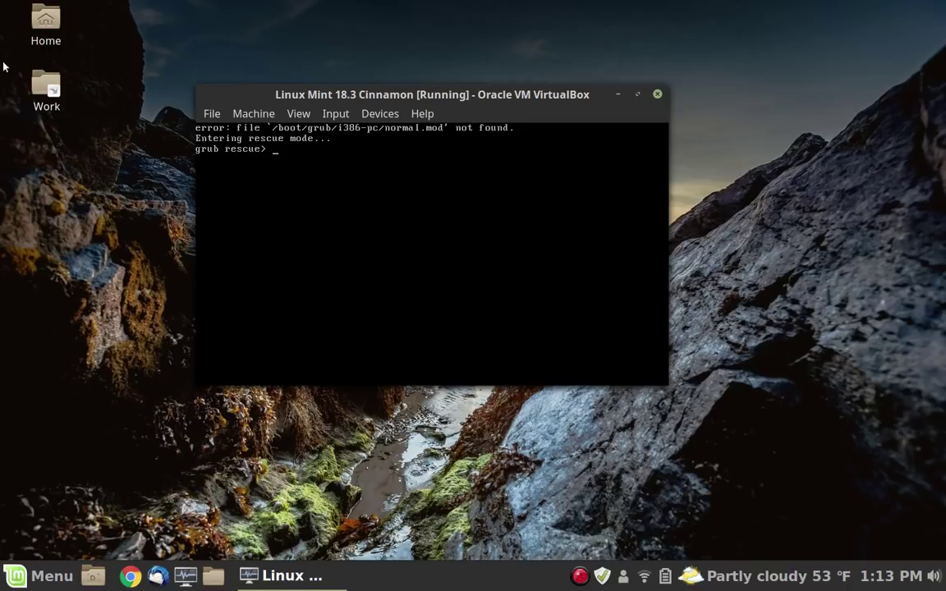
left_click(210, 115)
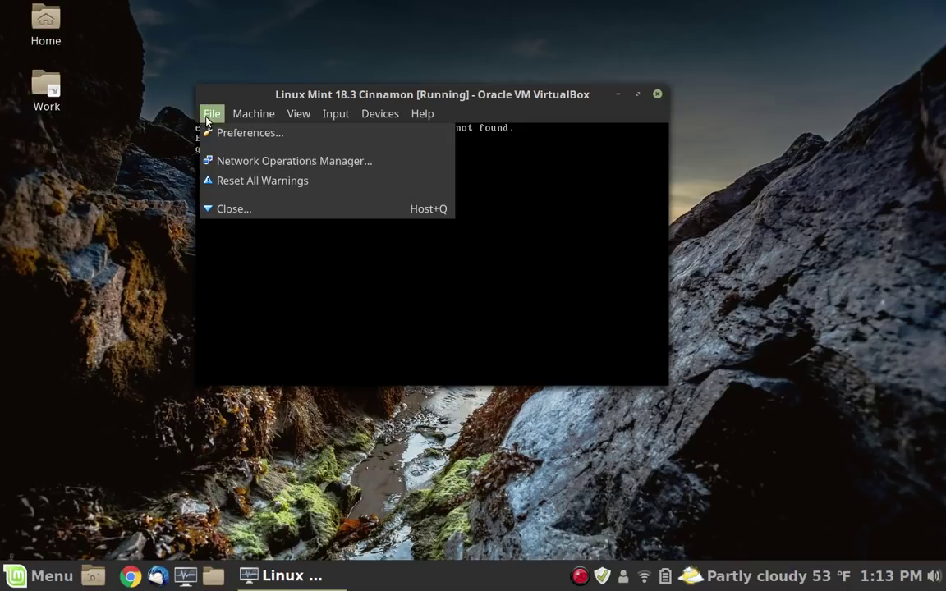
left_click(266, 210)
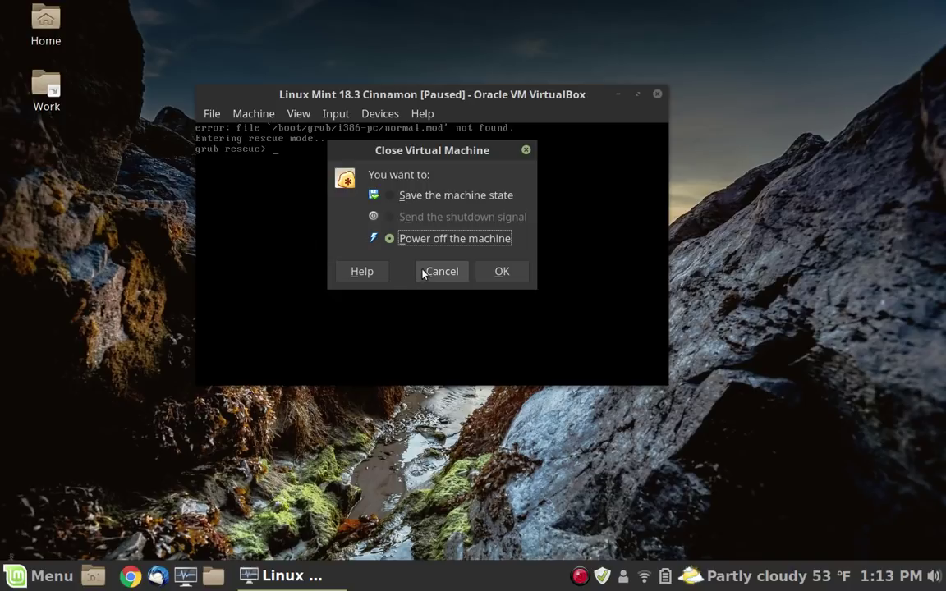
left_click(500, 274)
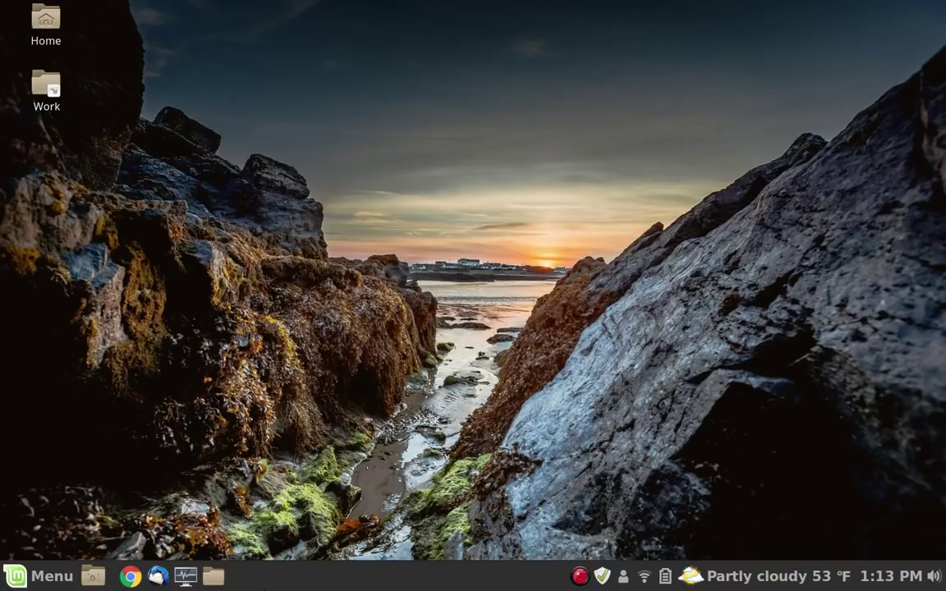
- Open VirtualBox Manager and insert linuxmint-18.3-cinnamon-64bit-beta.iso into the optical drive of the Linux Mint 18.3 Cinnamon machine
left_click(186, 576)
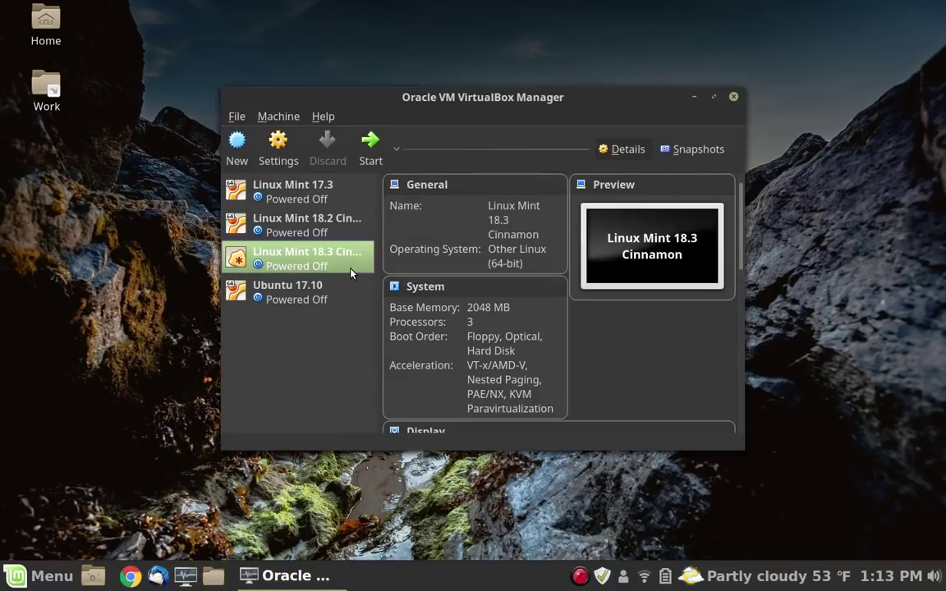
right_click(320, 259)
key("Escape")
scroll(567, 414, "down", 5)
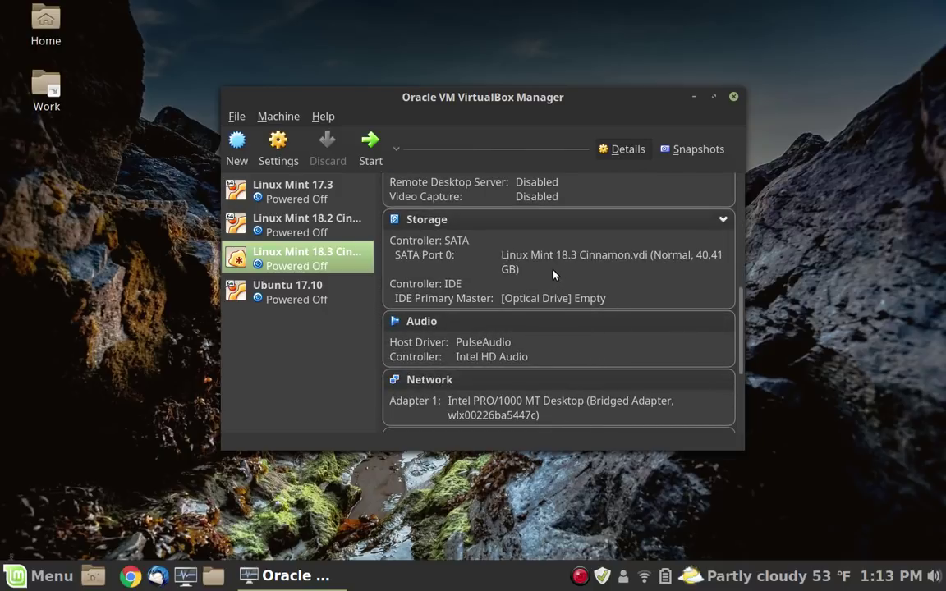
scroll(591, 255, "down", 2)
scroll(591, 256, "up", 2)
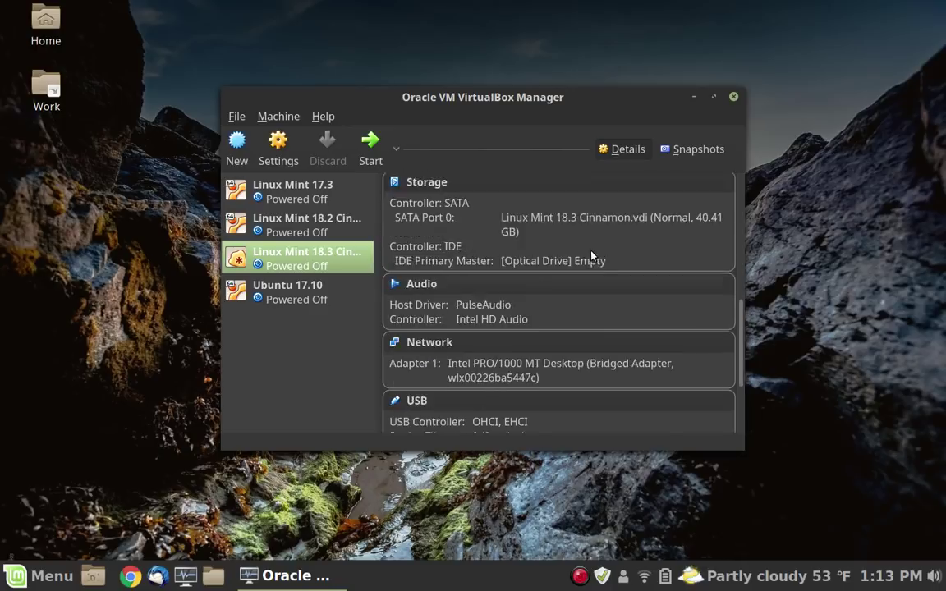
left_click(576, 298)
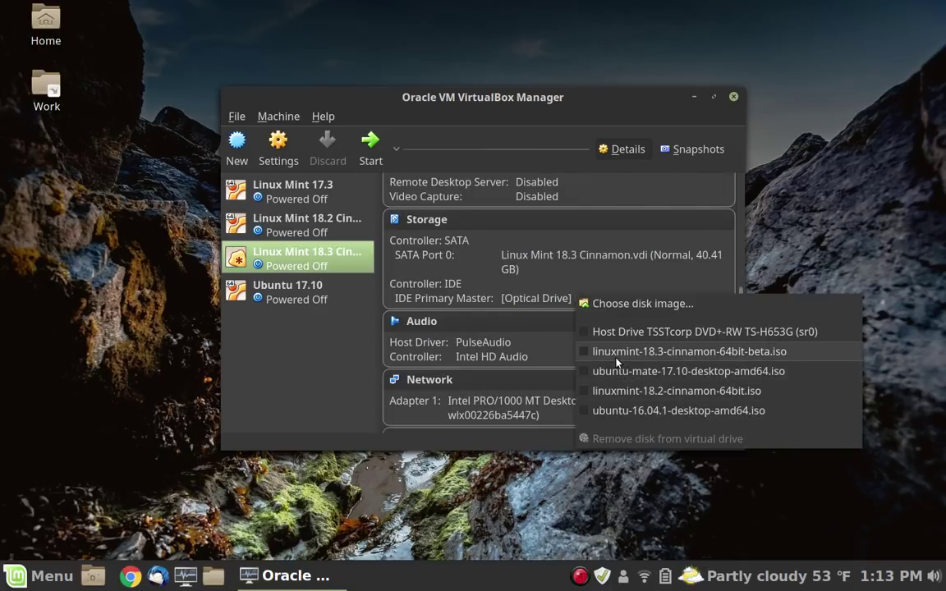
left_click(667, 351)
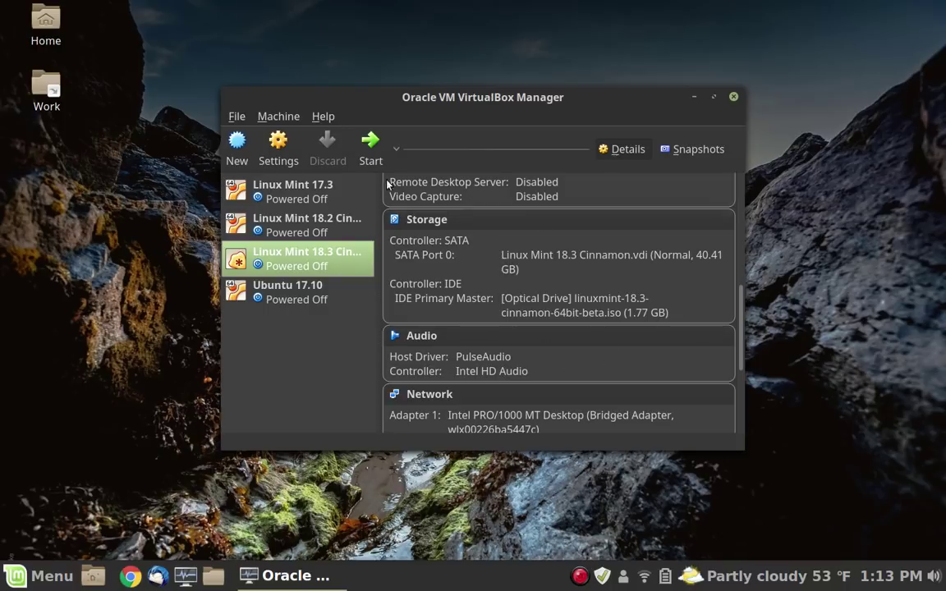
- Start the virtual machine from the ISO and boot the live session with Start Linux Mint
left_click(370, 148)
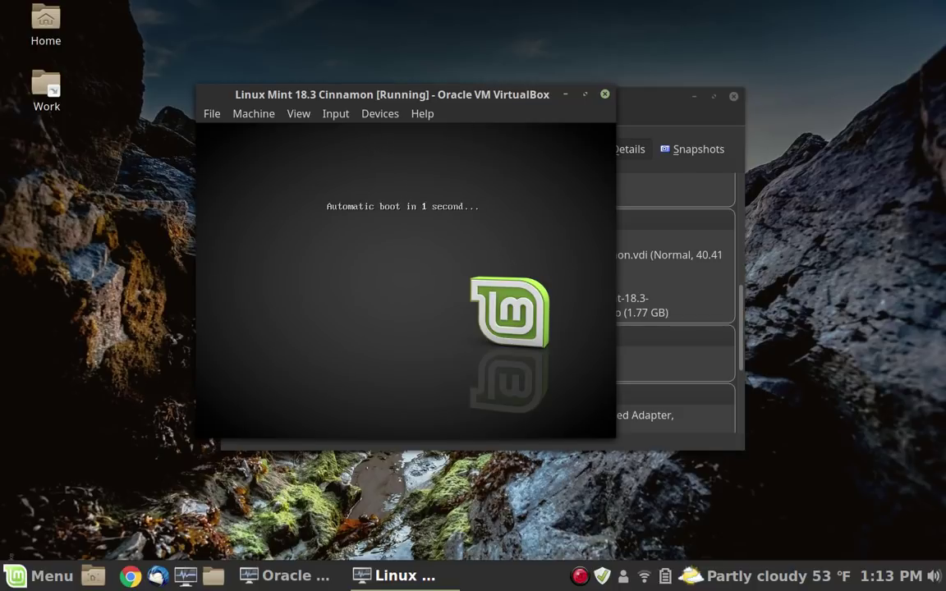
key("Return")
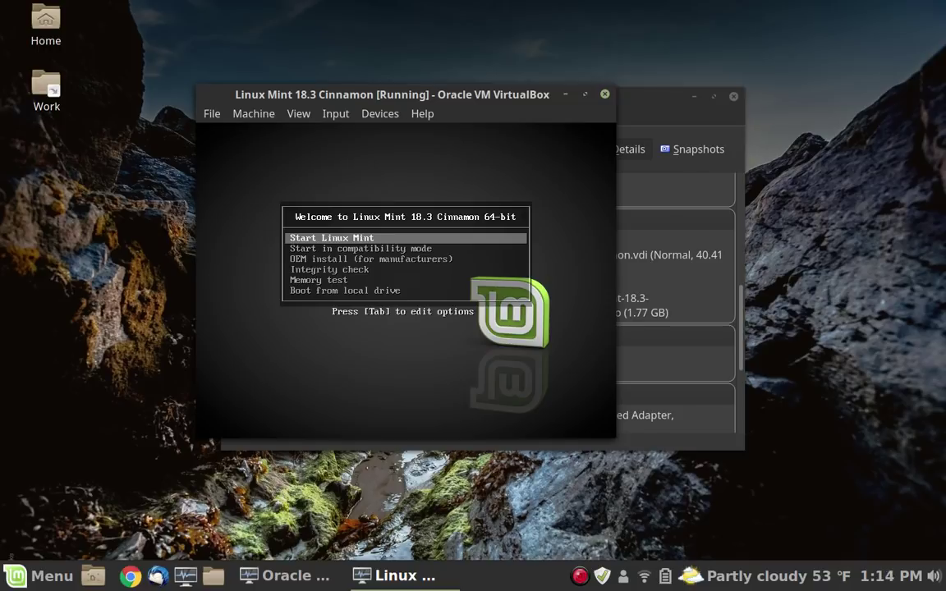
key("Return")
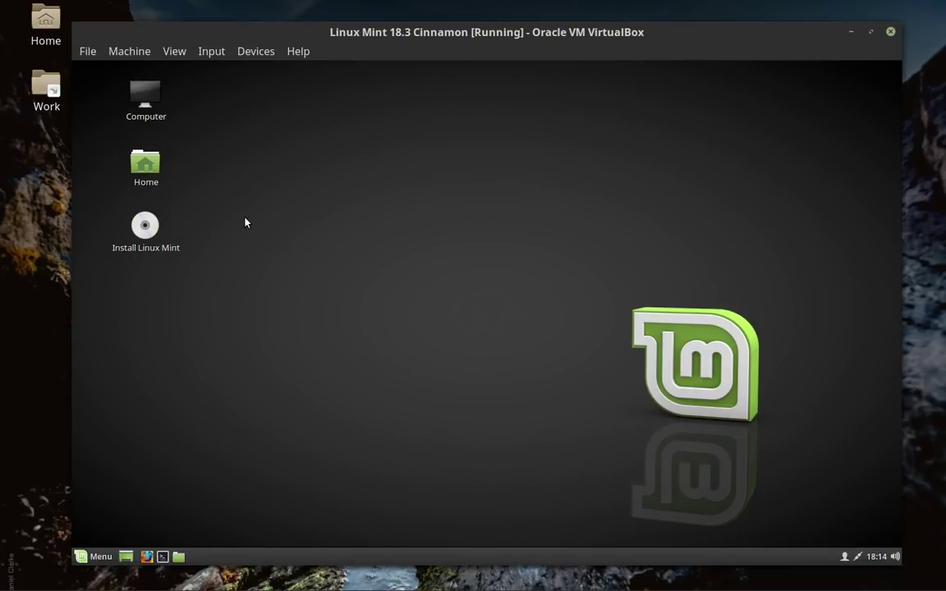
- Find and launch Timeshift in the live session, and finish its setup wizard with the RSYNC snapshot type
left_click(102, 558)
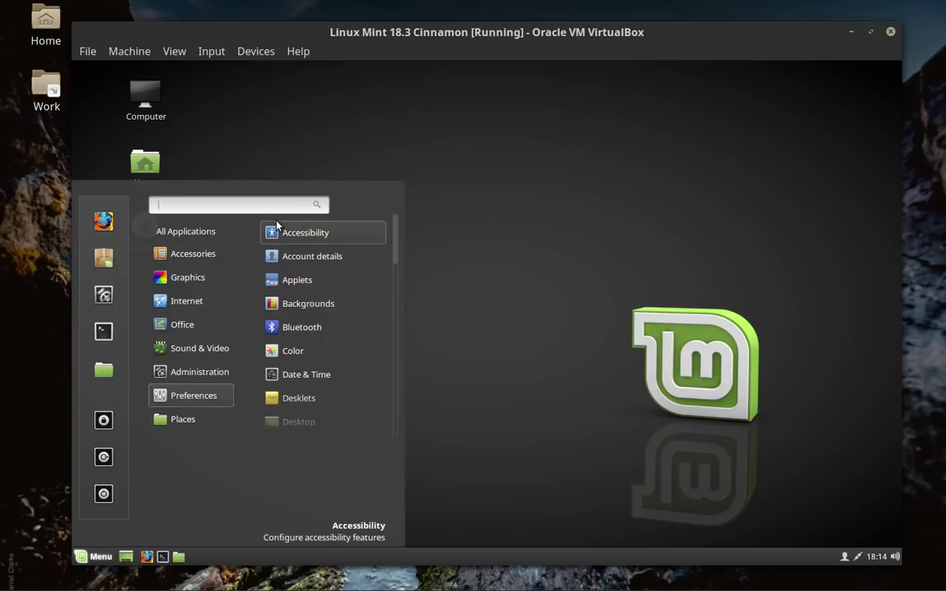
type("times")
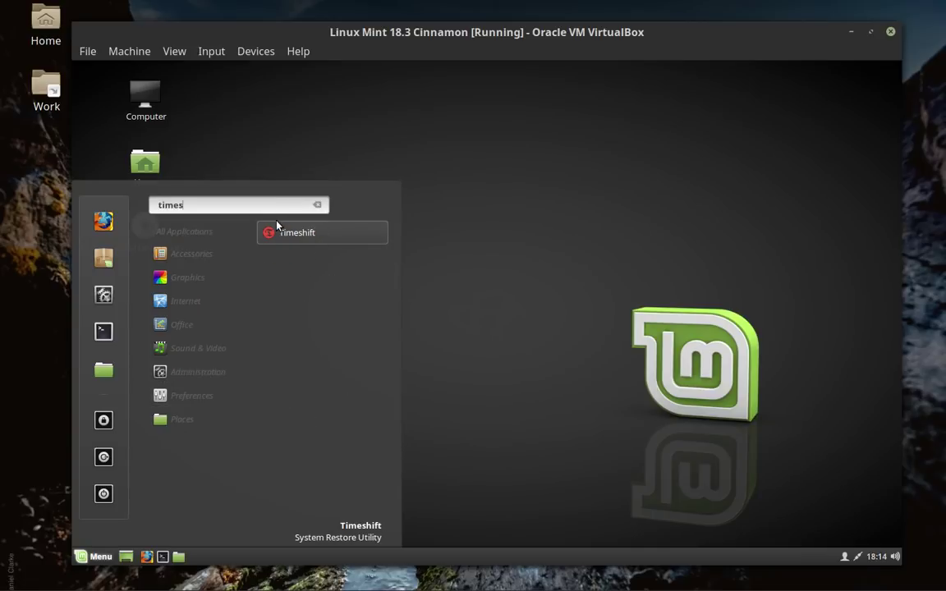
type("hift")
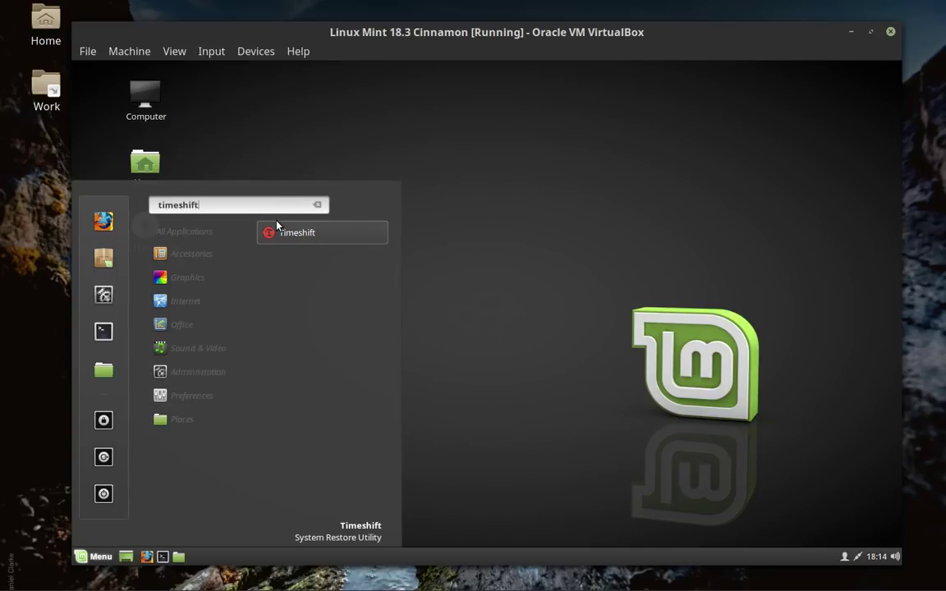
left_click(334, 236)
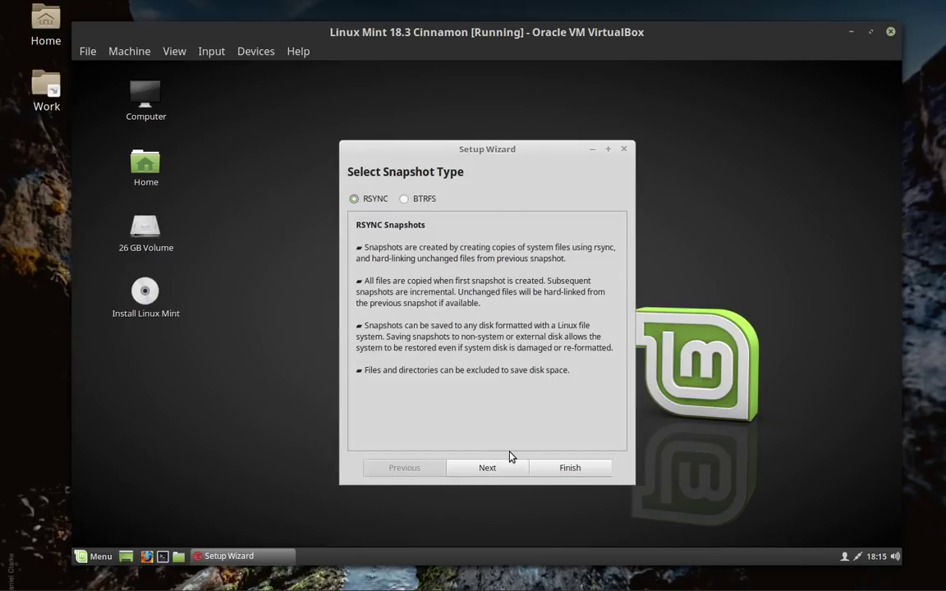
left_click(560, 468)
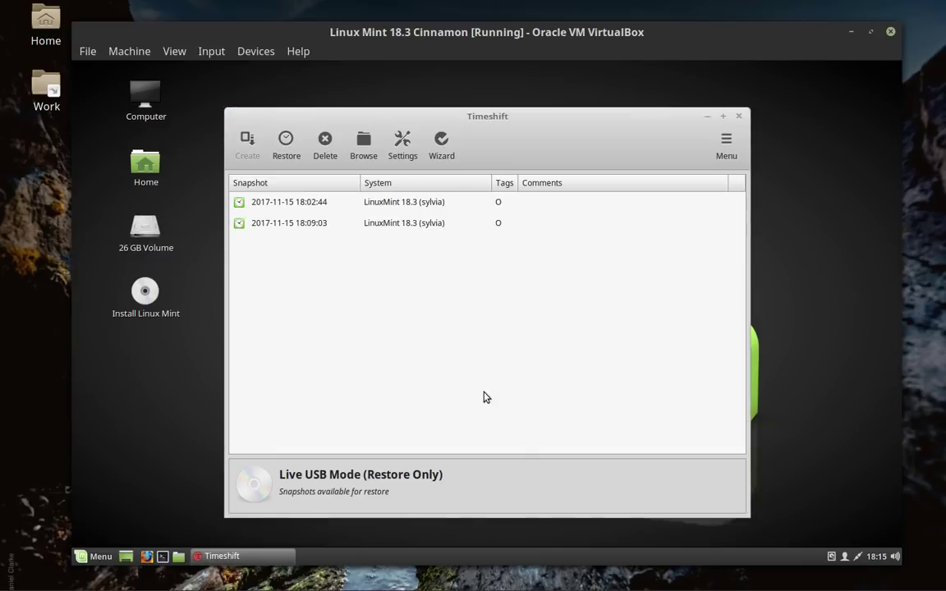
left_click(371, 204)
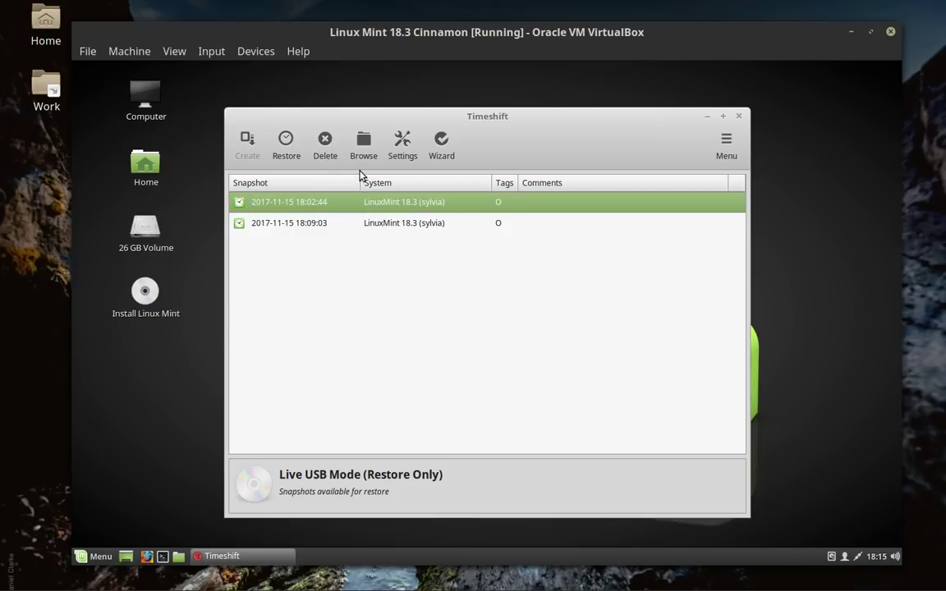
left_click(293, 149)
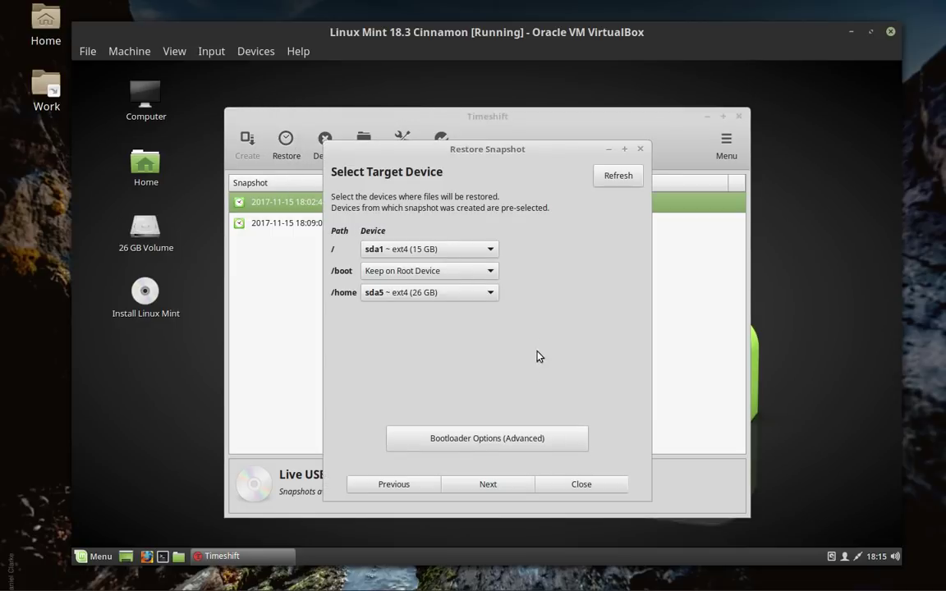
left_click(511, 485)
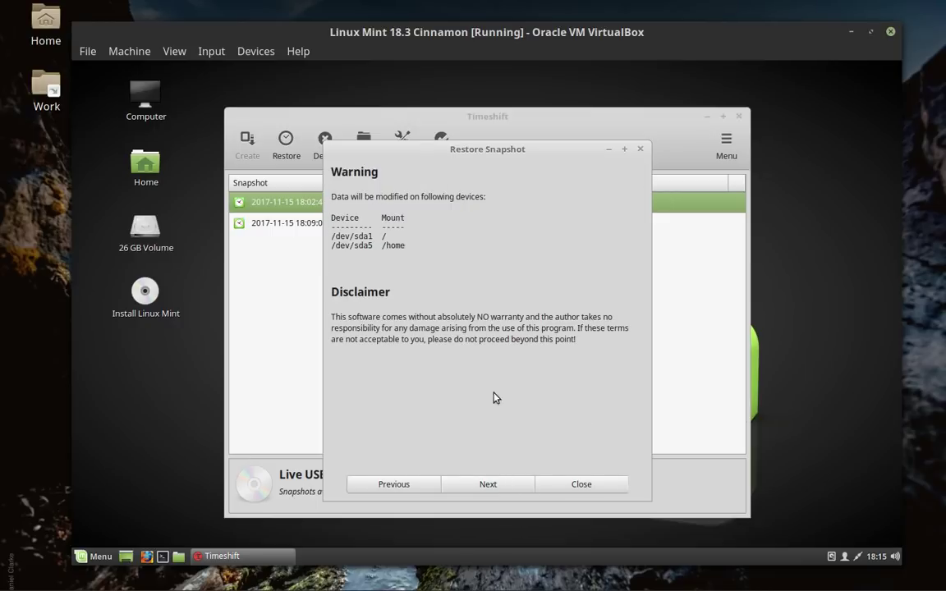
left_click(509, 486)
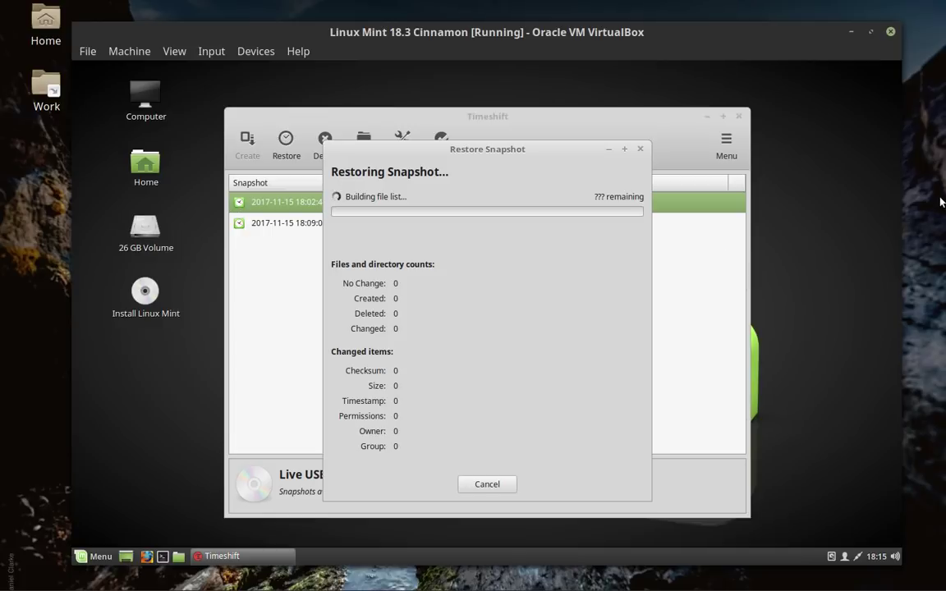
- Restart the guest system without the installation medium and log in to the restored system with the account password
left_click(94, 556)
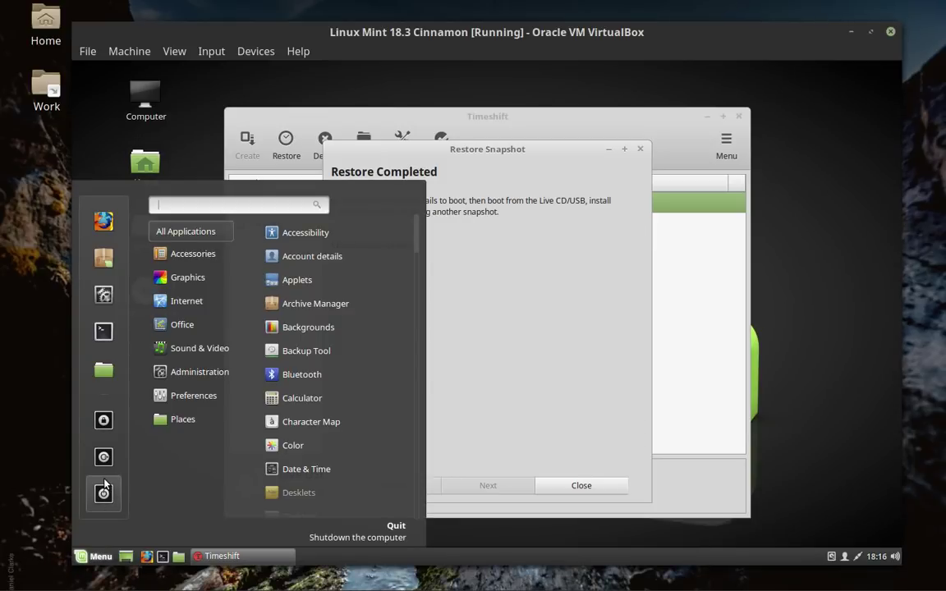
left_click(100, 493)
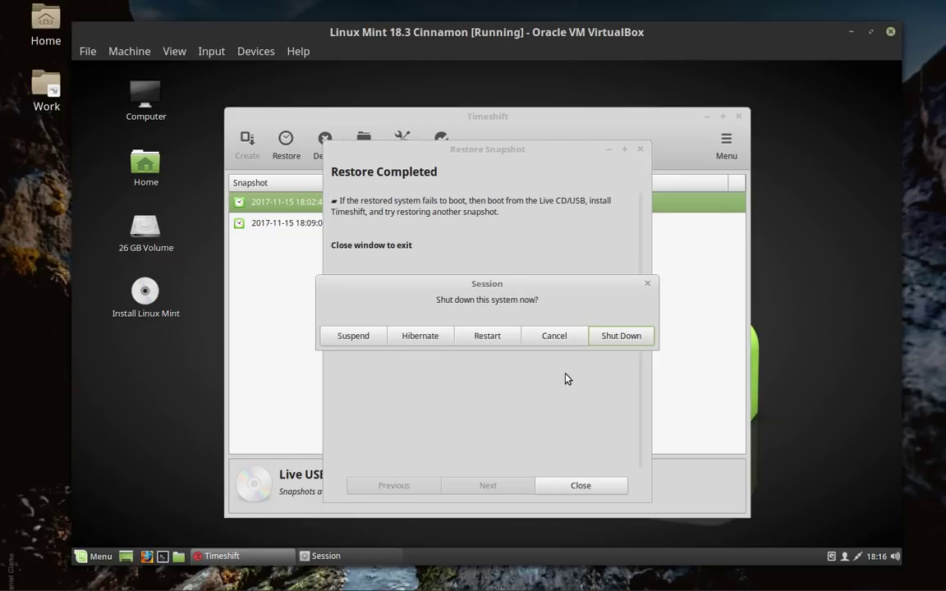
left_click(494, 343)
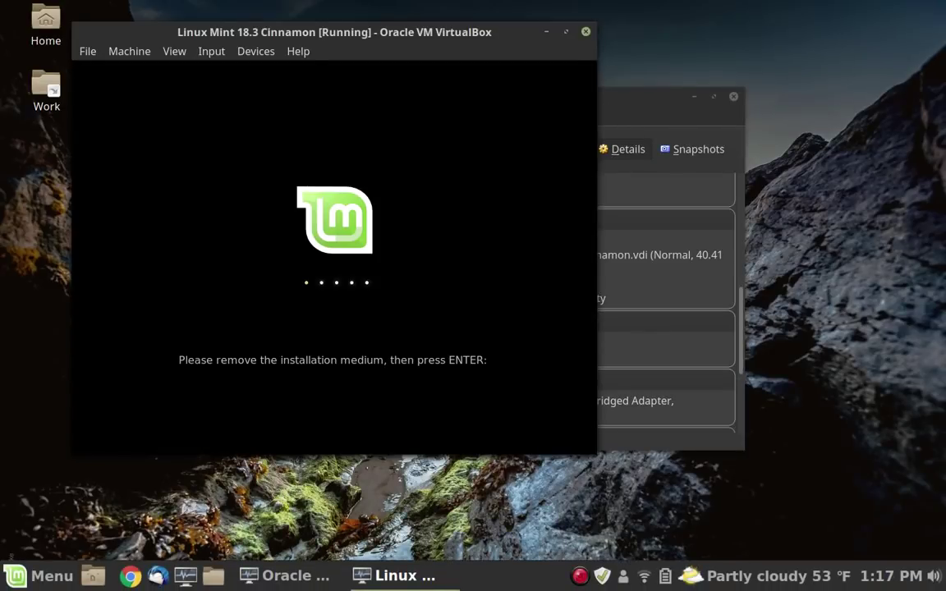
key("Return")
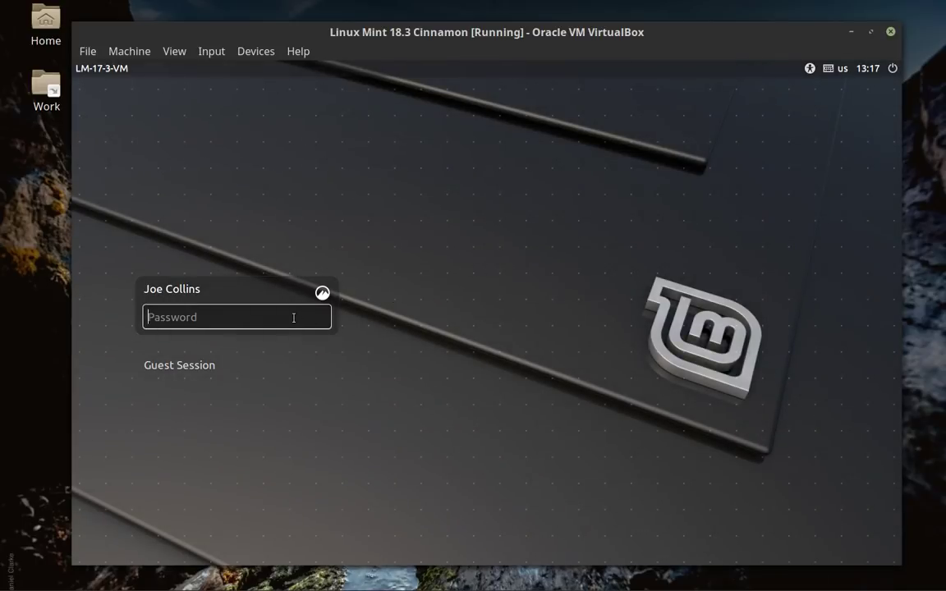
type("•••••••••")
key("Return")
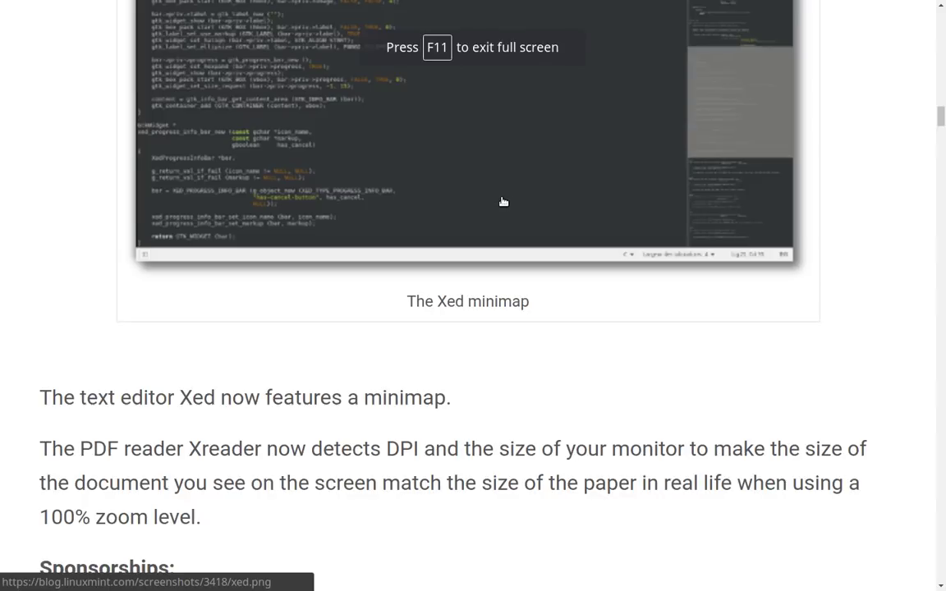
- Switch to the web browser and go from the October 2017 news post to the Linux Mint Blog's home page
scroll(503, 200, "up", 10)
scroll(507, 214, "up", 7)
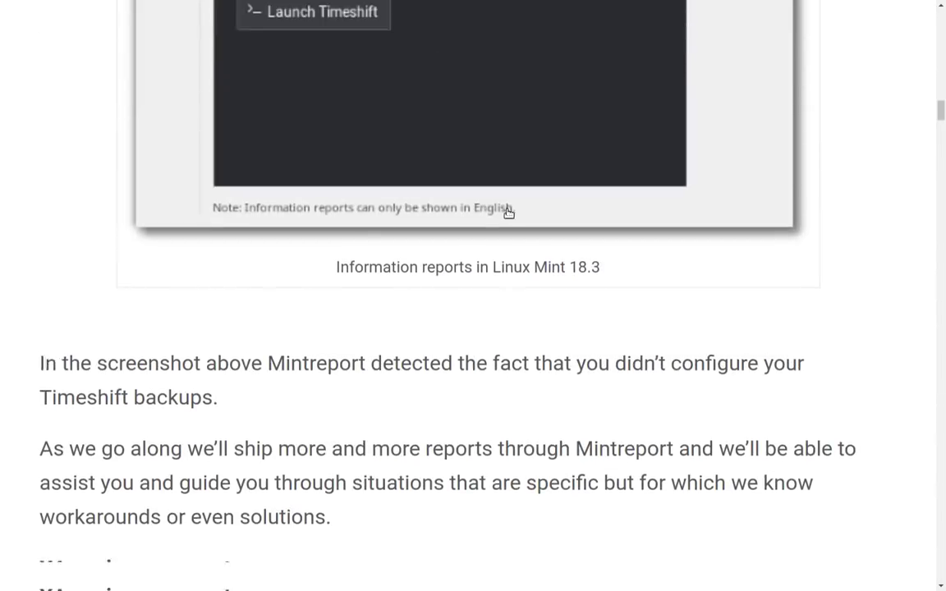
scroll(508, 213, "up", 15)
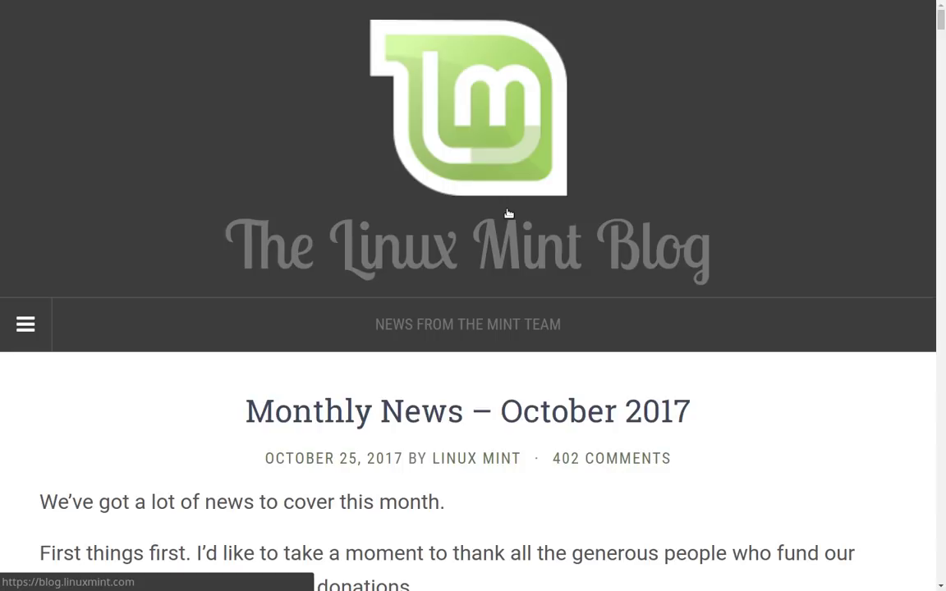
left_click(440, 254)
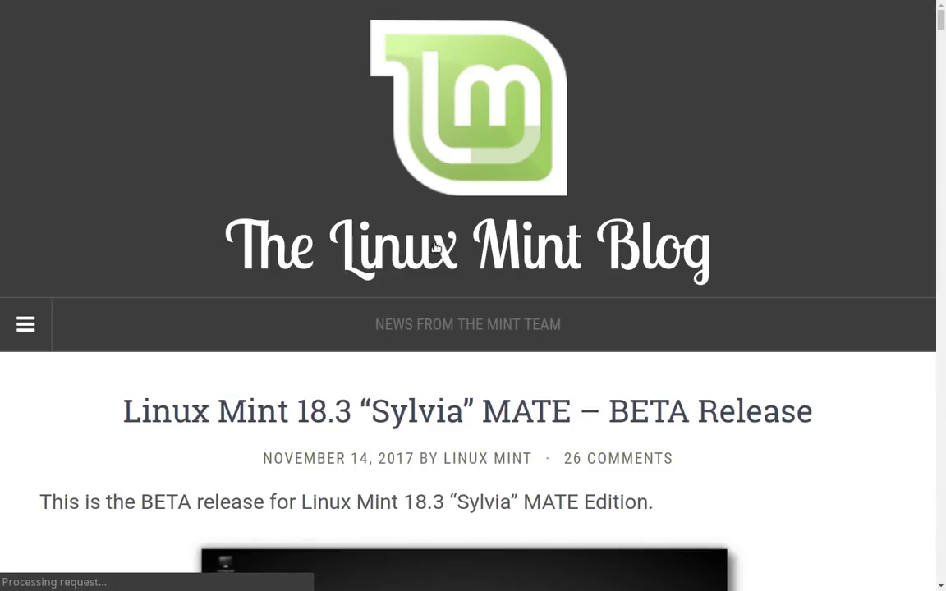
- Examine the Linux Mint 18.3 MATE beta release post, including its new features, bug report guidance, download links and upgrade instructions
scroll(537, 255, "down", 3)
scroll(532, 271, "down", 6)
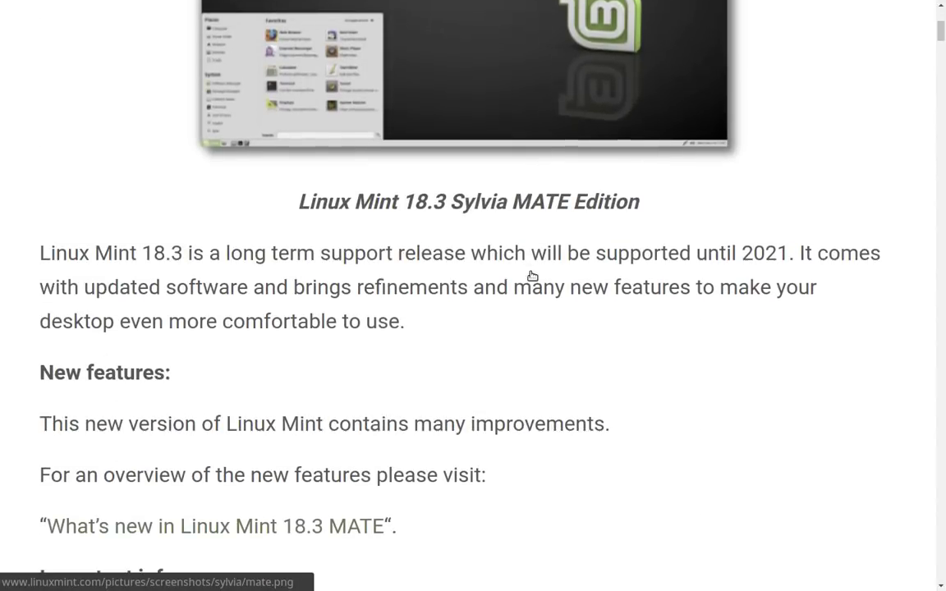
scroll(529, 278, "up", 3)
scroll(529, 278, "down", 14)
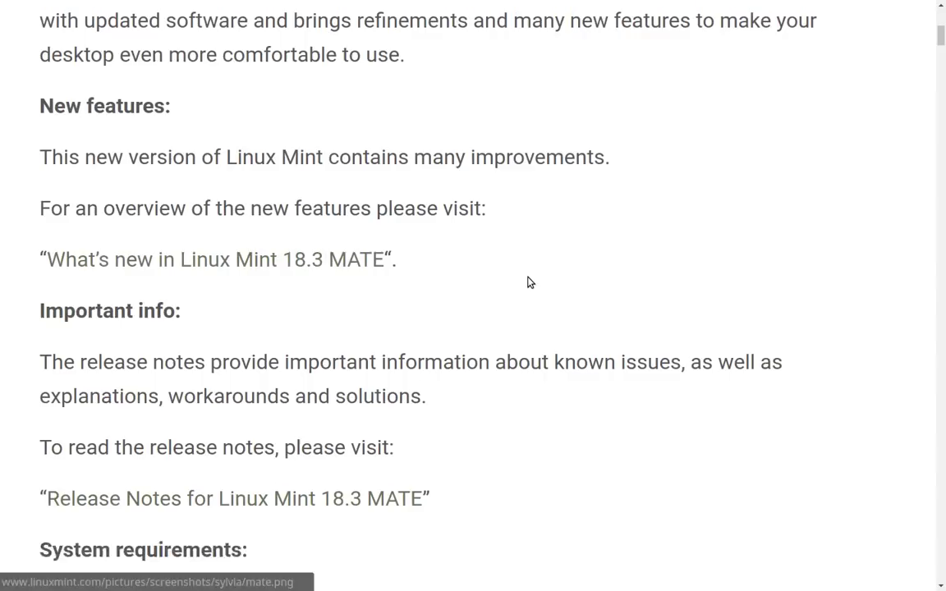
scroll(529, 283, "down", 15)
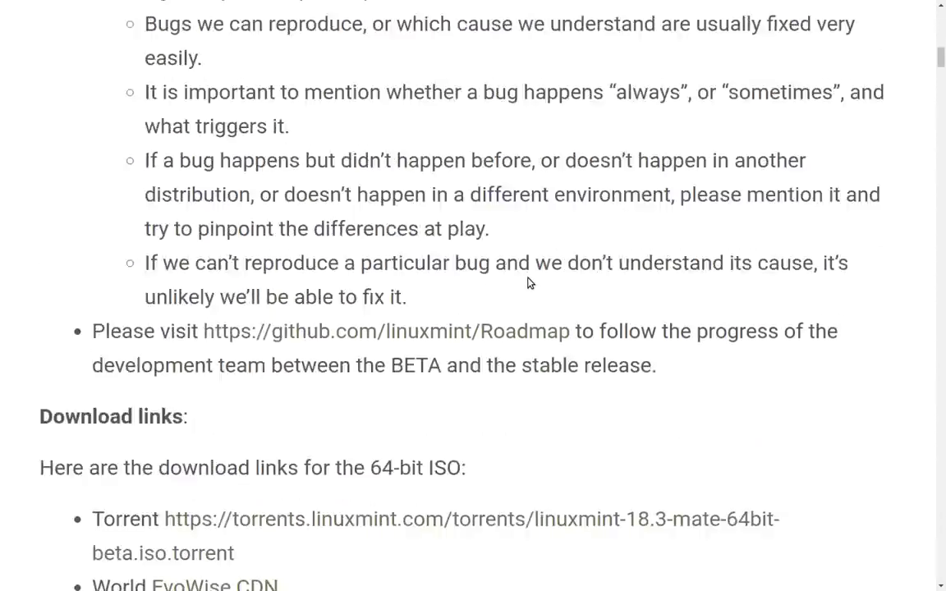
scroll(530, 283, "up", 1)
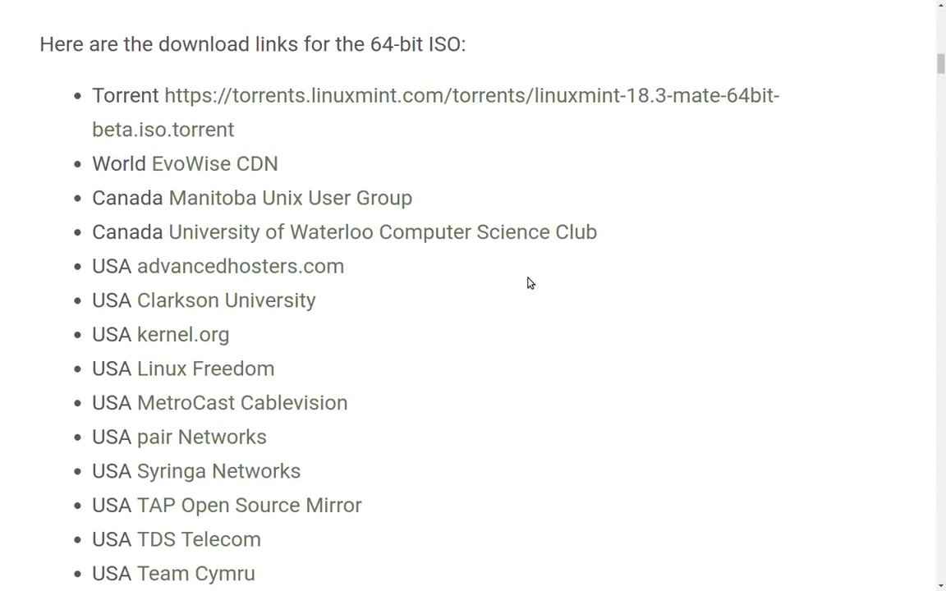
scroll(529, 281, "down", 2)
scroll(528, 281, "up", 7)
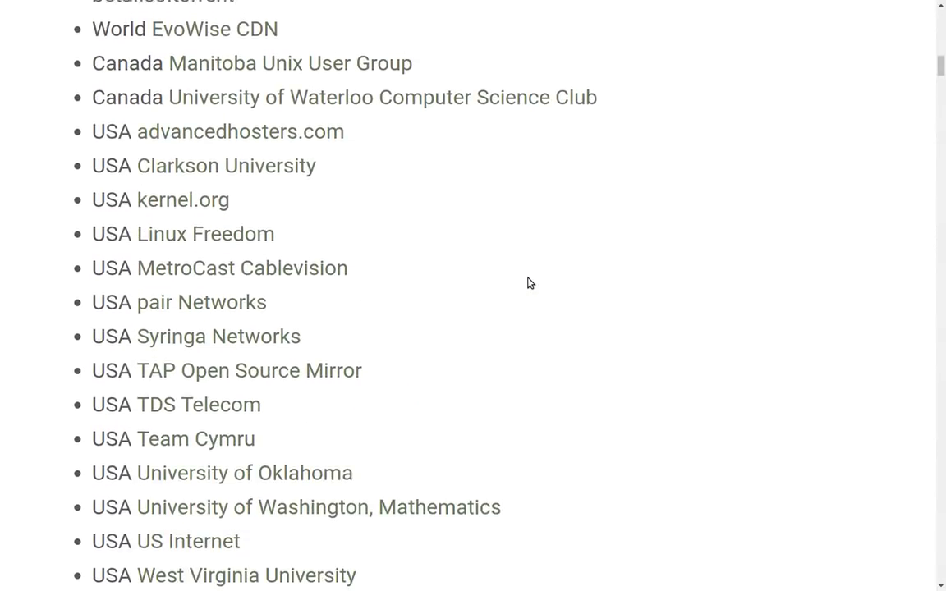
scroll(580, 379, "up", 20)
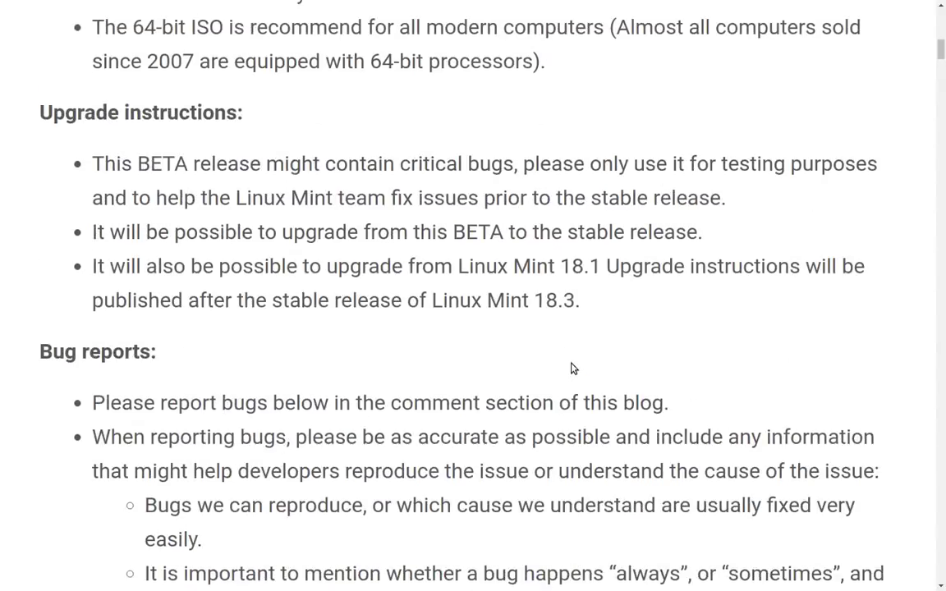
scroll(573, 370, "up", 9)
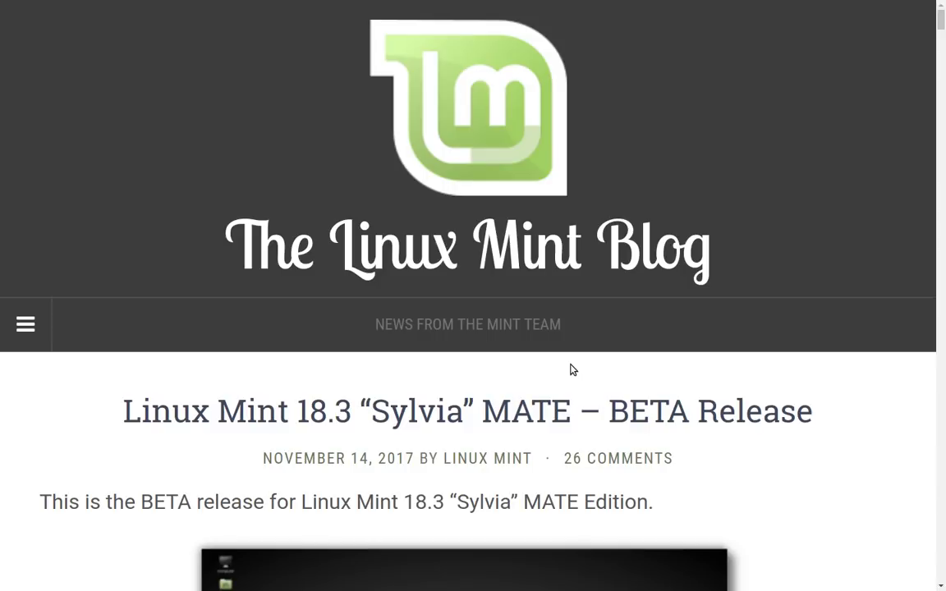
scroll(574, 370, "down", 5)
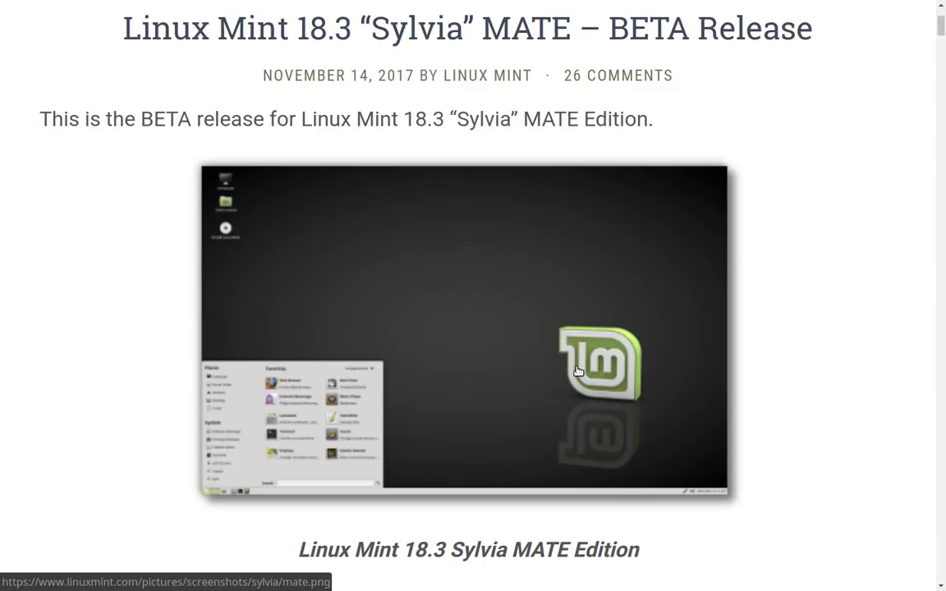
scroll(578, 371, "up", 5)
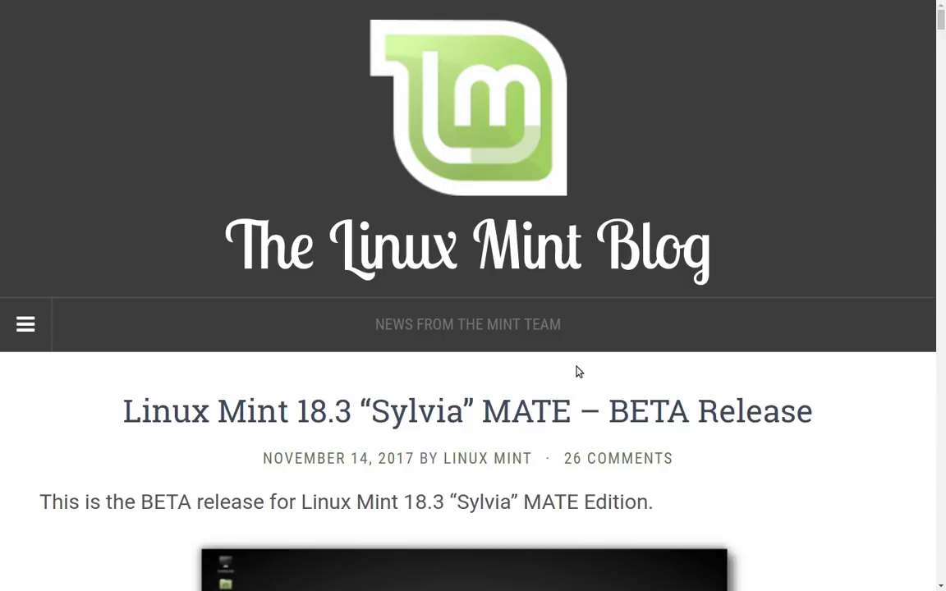
scroll(577, 372, "down", 4)
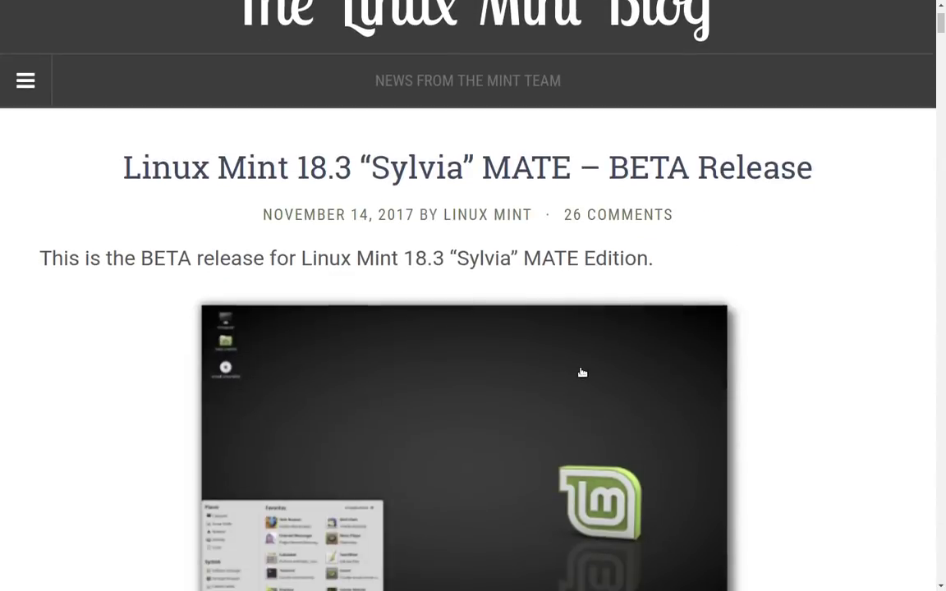
scroll(582, 372, "up", 2)
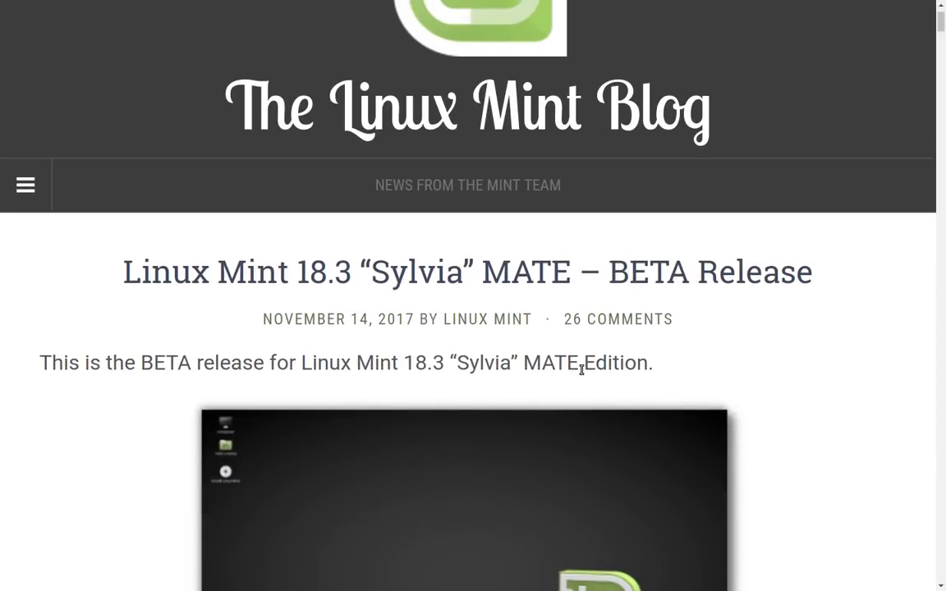
scroll(572, 338, "down", 4)
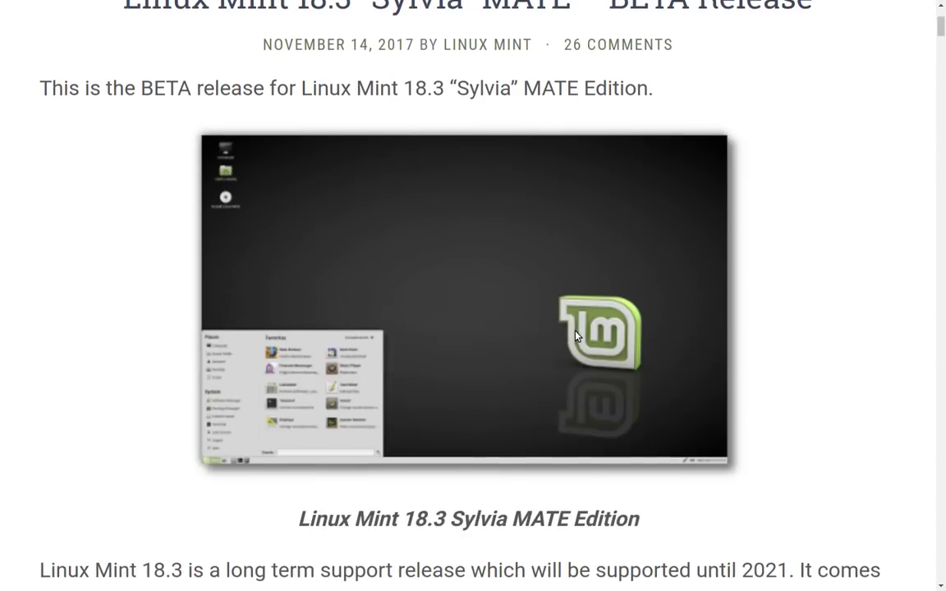